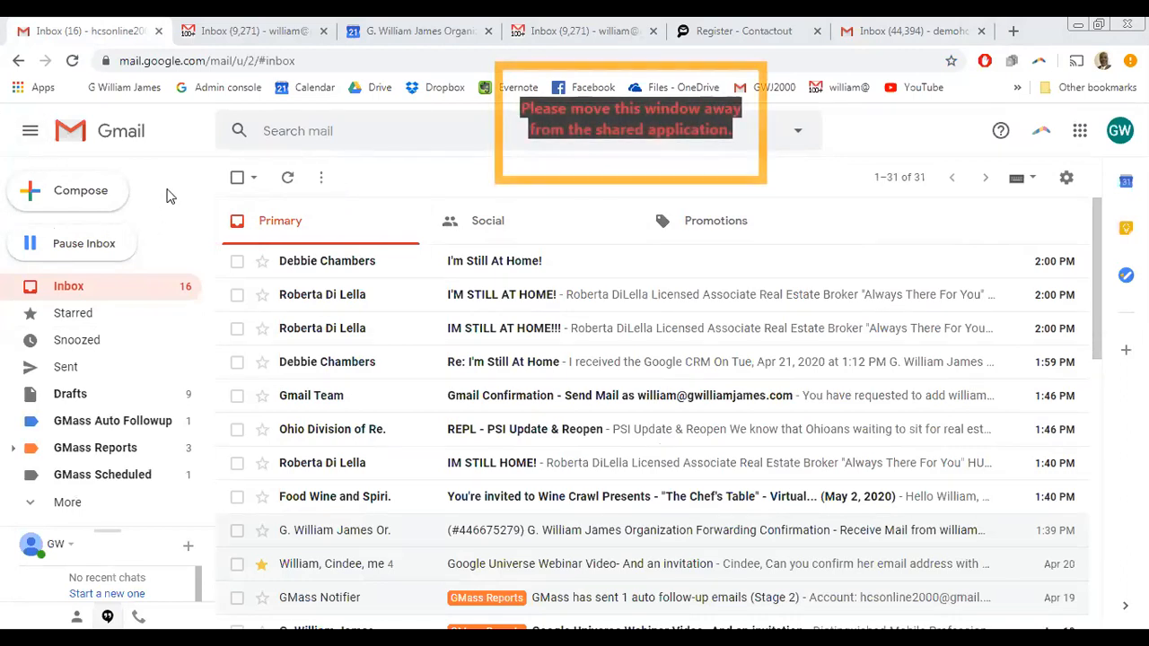
- Start a blank new email and expand it into a large, centred compose window
left_click(81, 197)
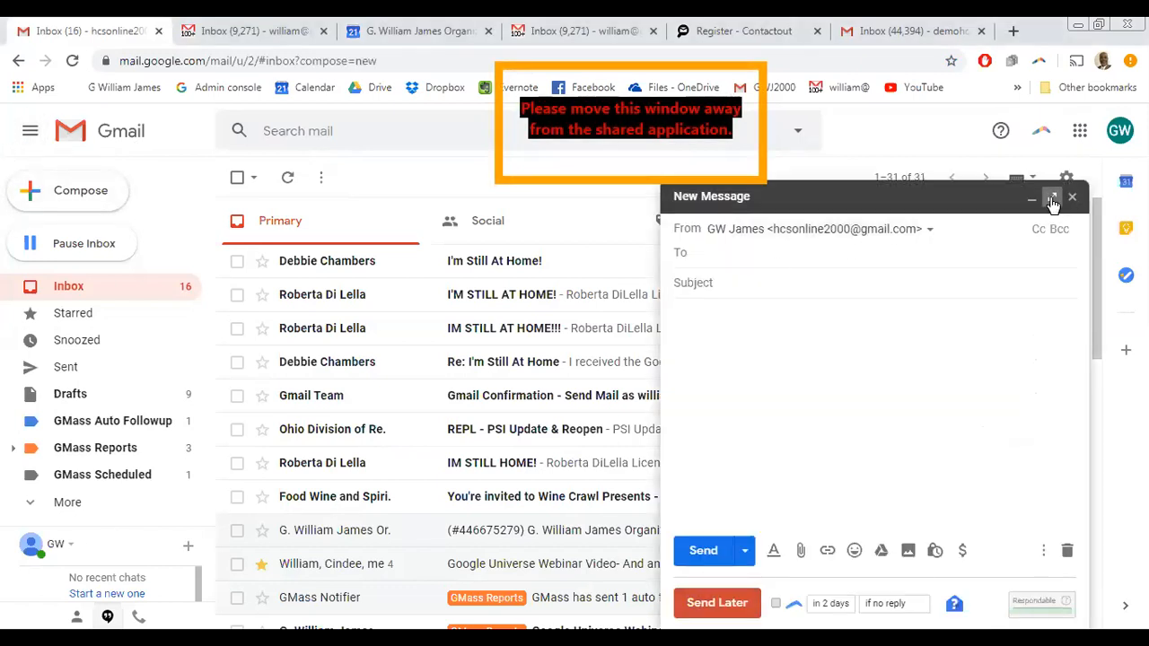
left_click(1053, 197)
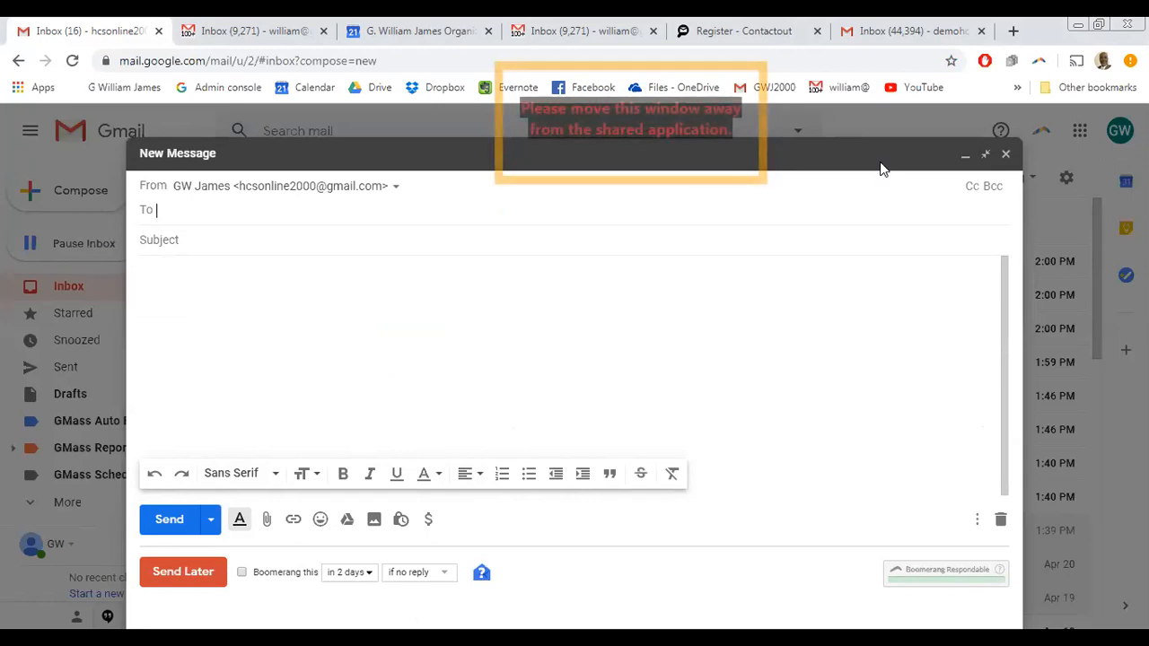
- Minimize the empty New Message draft to a bar so the inbox list shows
left_click(965, 154)
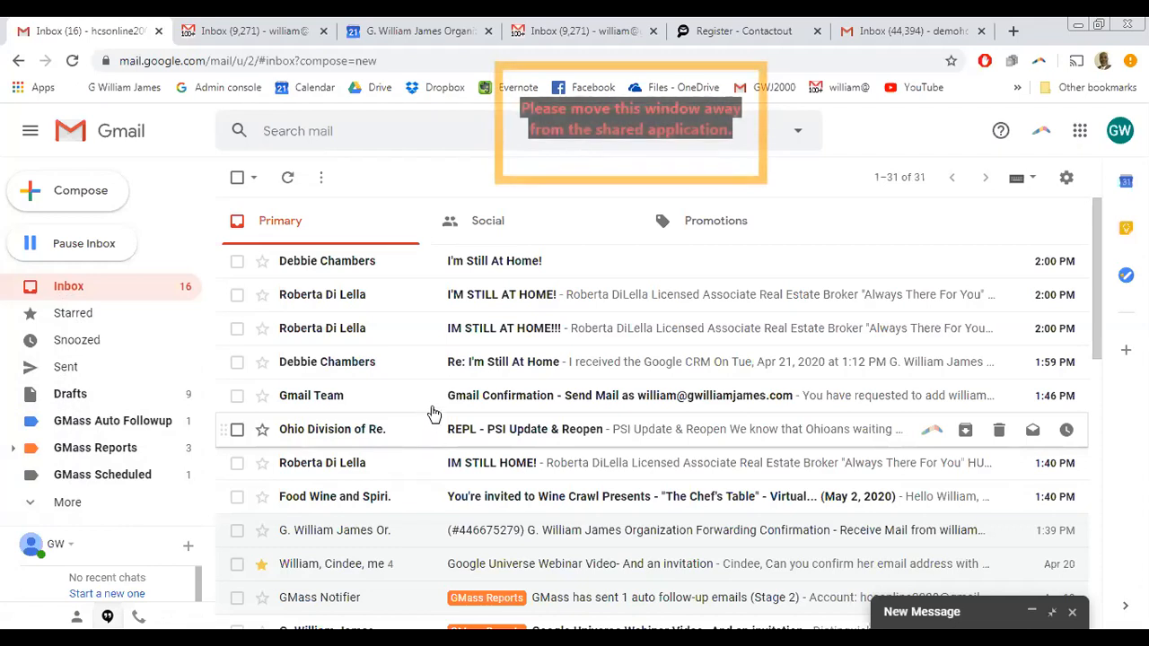
scroll(500, 365, "down", 2)
scroll(500, 364, "down", 1)
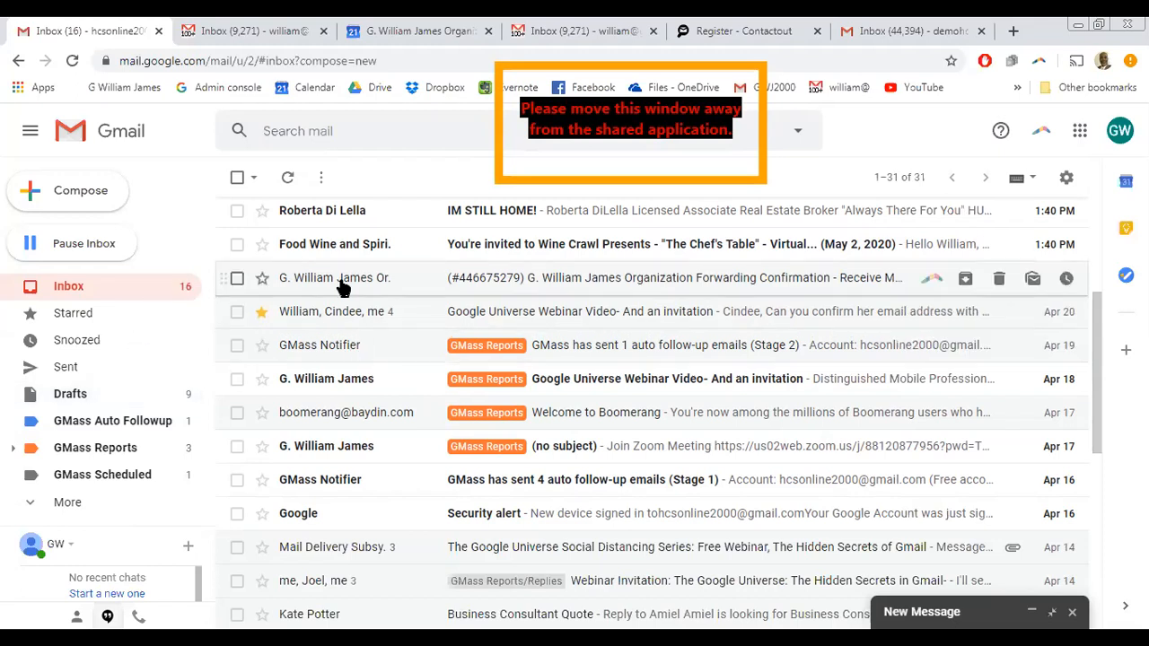
- Enter 'mortgage' in the Search mail box and dismiss the suggestions without running the search
left_click(323, 128)
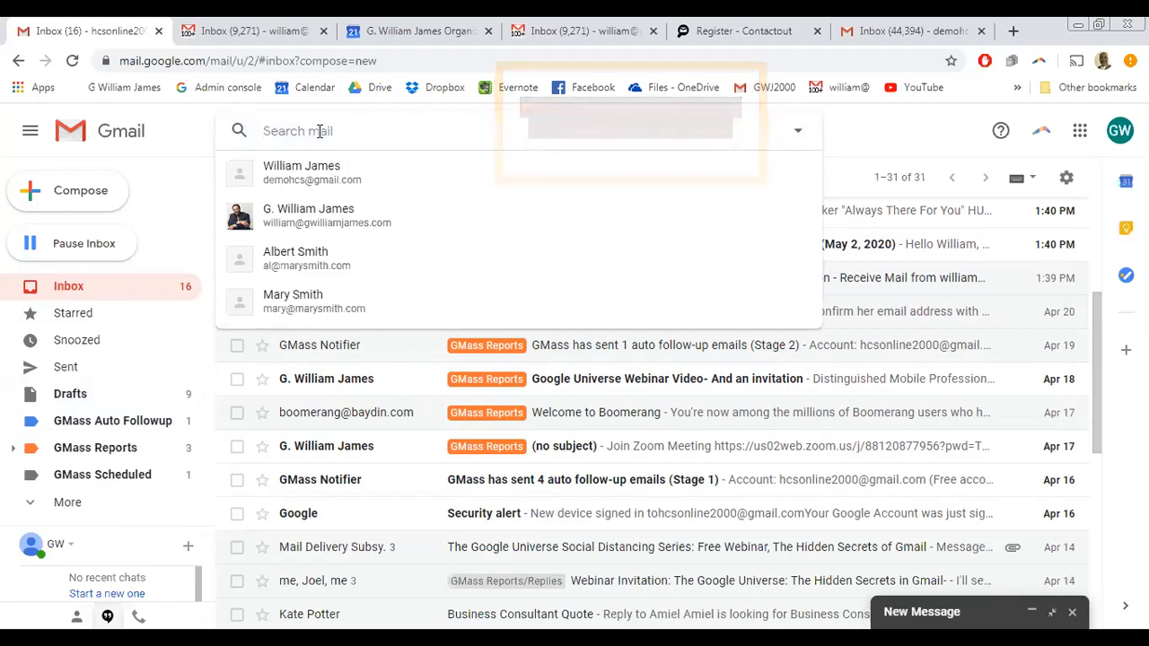
type("mort")
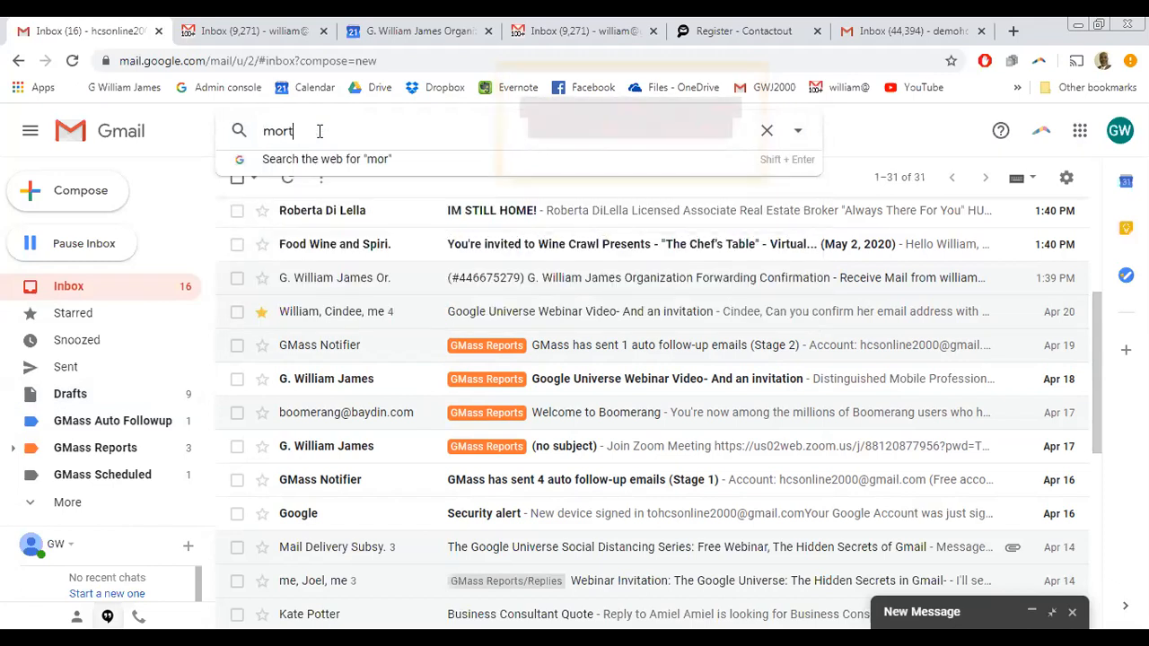
type("ga")
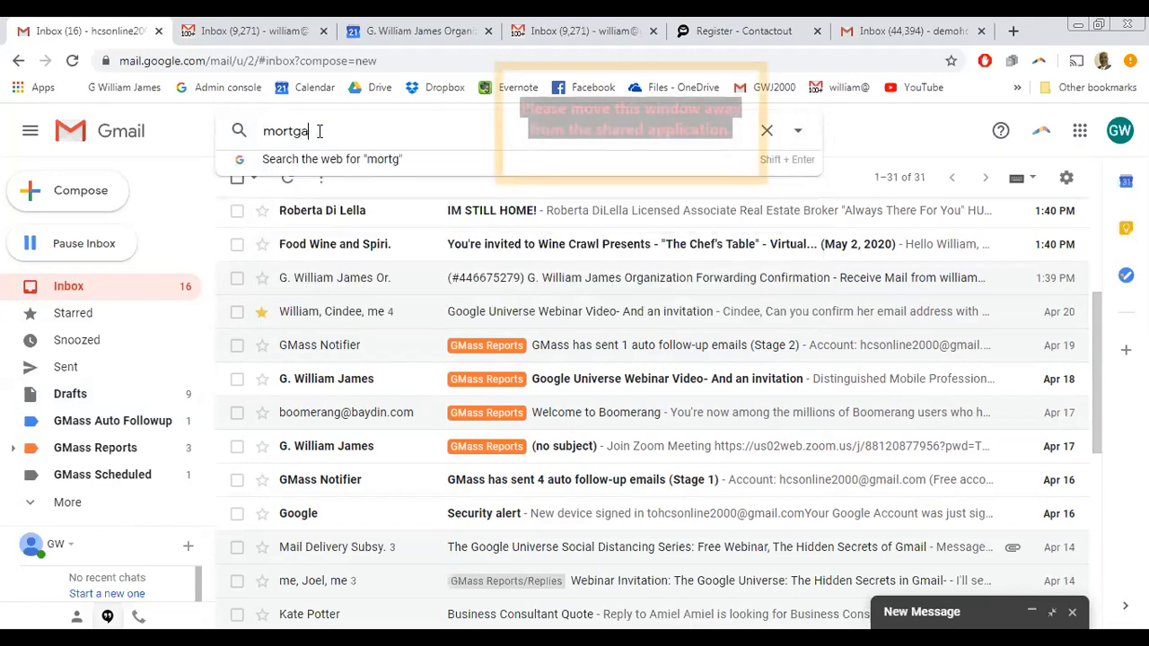
type("ge")
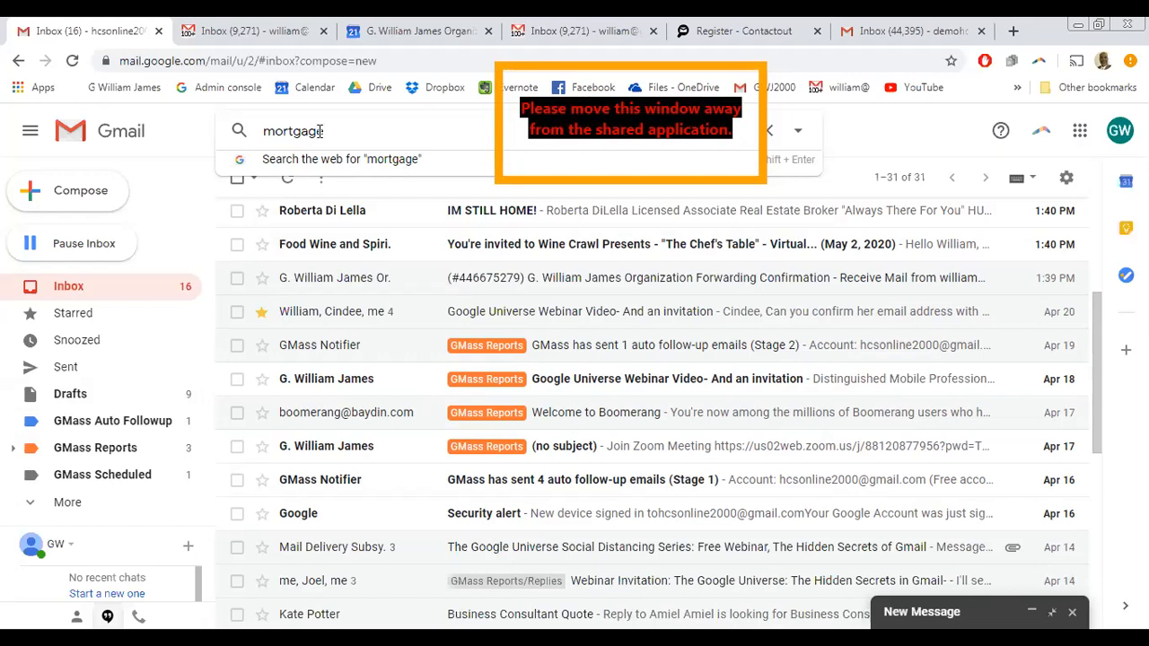
left_click(193, 148)
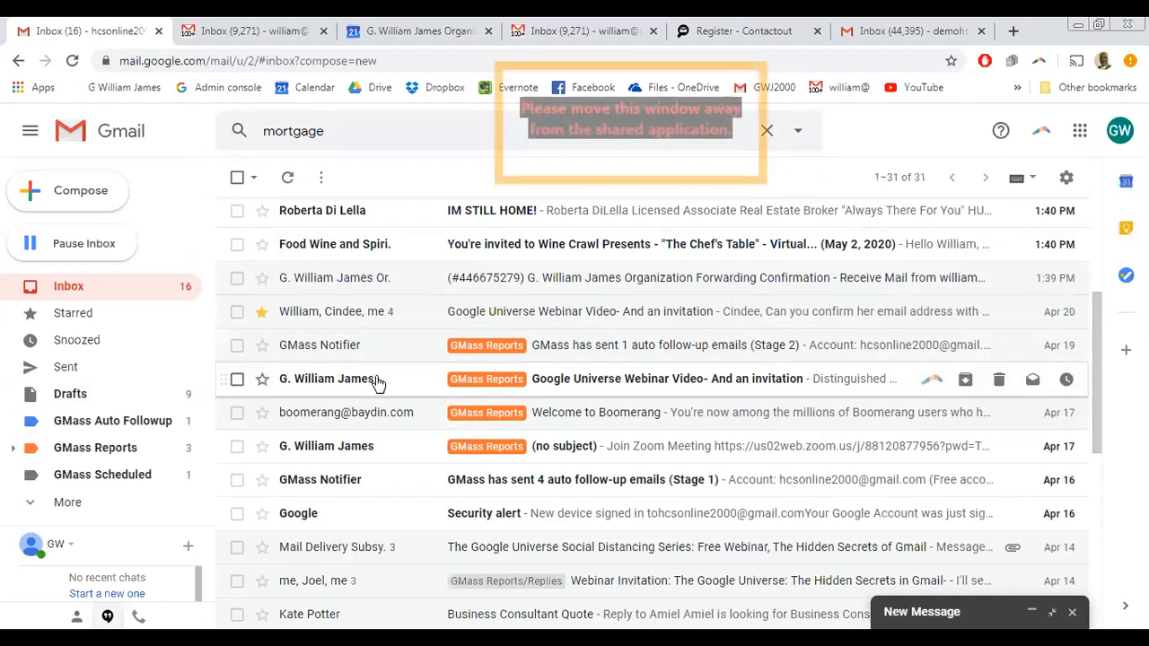
- Select the IM STILL HOME!, Wine Crawl, Forwarding Confirmation and GMass follow-up report conversations
left_click(237, 212)
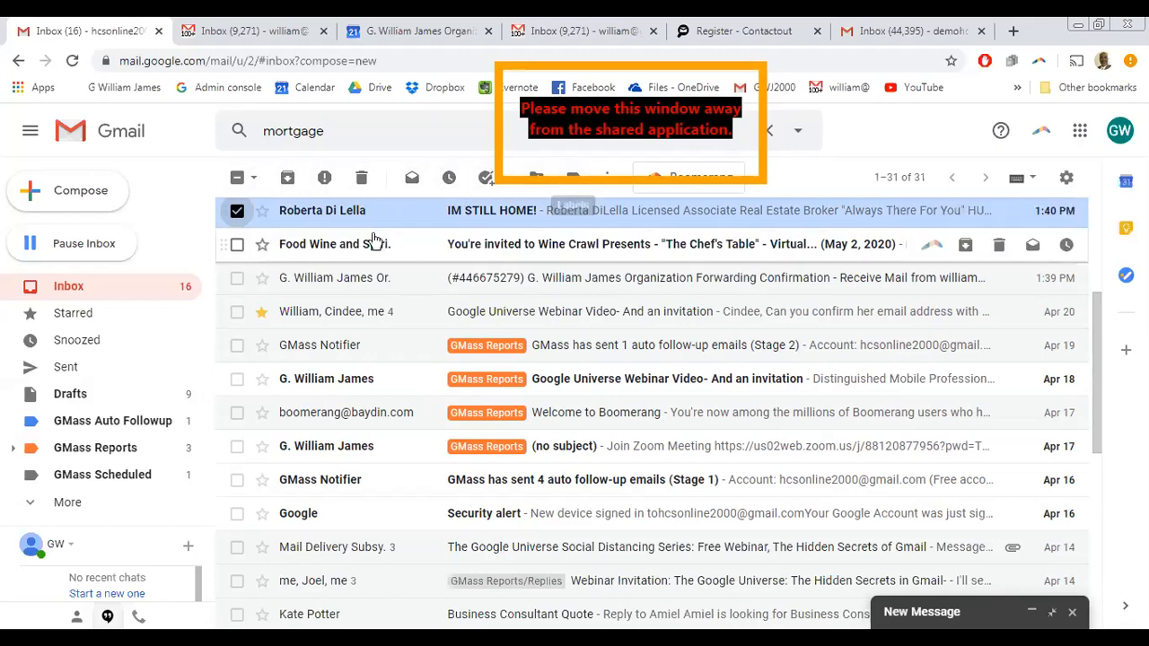
left_click(238, 244)
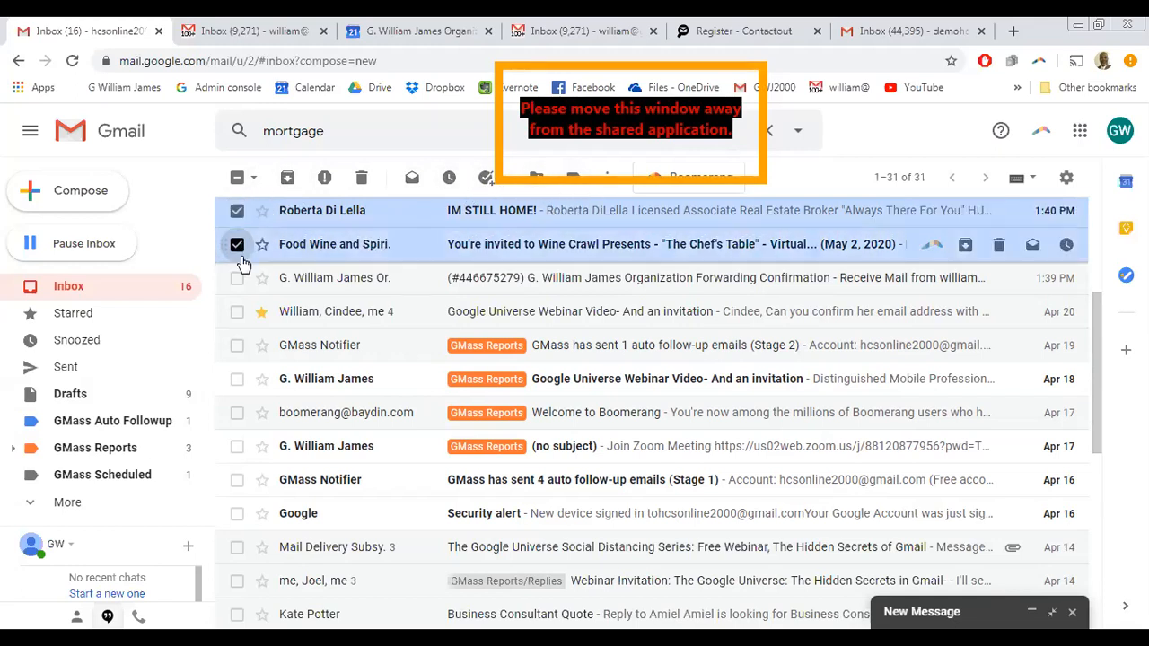
left_click(236, 279)
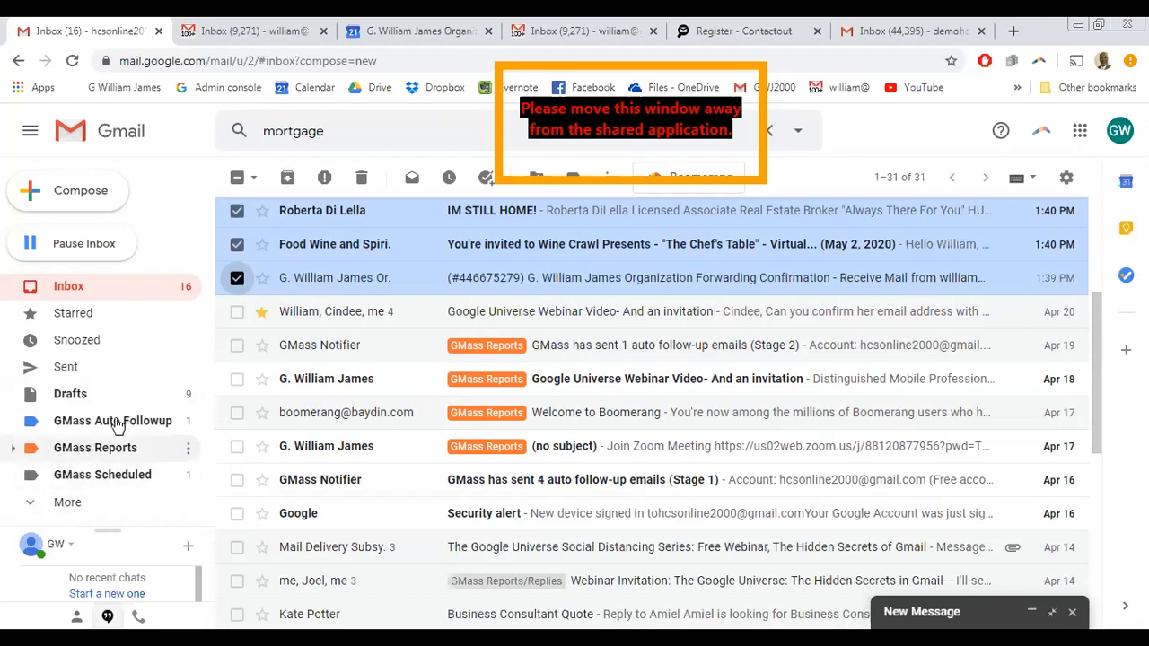
left_click(236, 346)
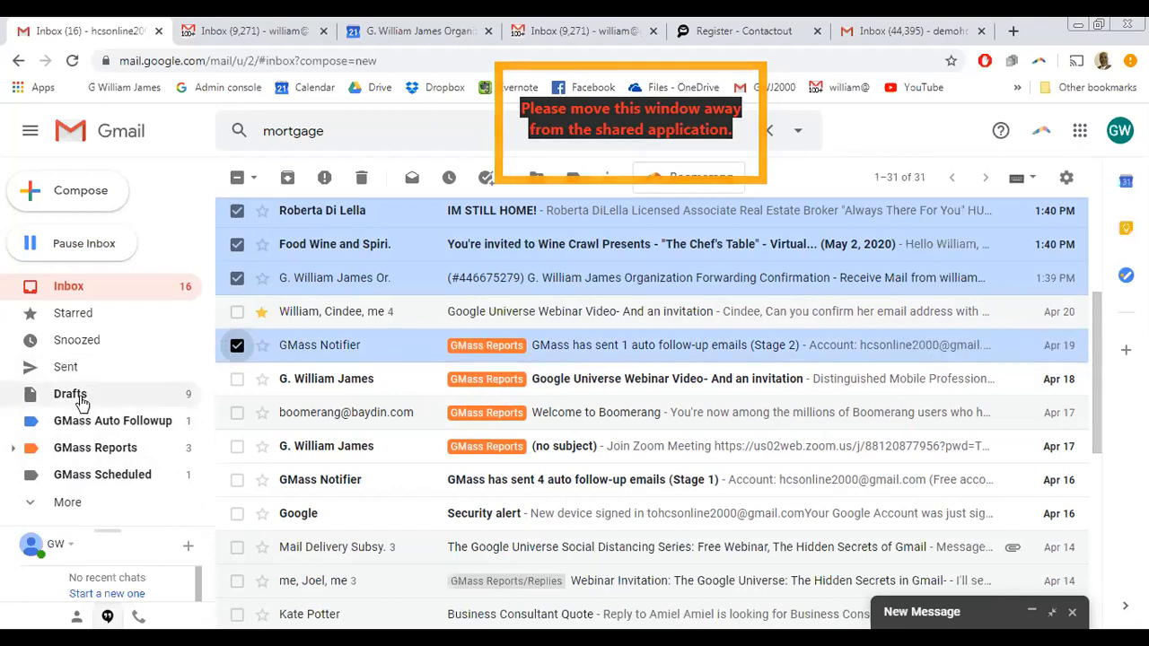
- Untick the GMass follow-up report so only the first three conversations stay selected
left_click(236, 346)
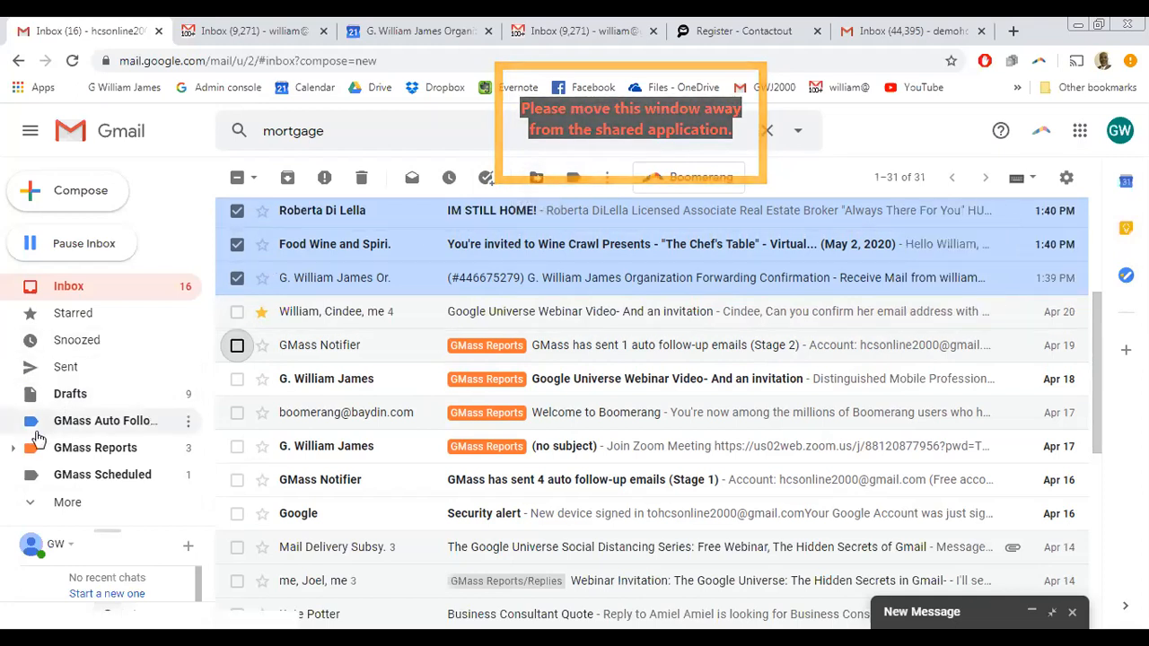
left_click(573, 179)
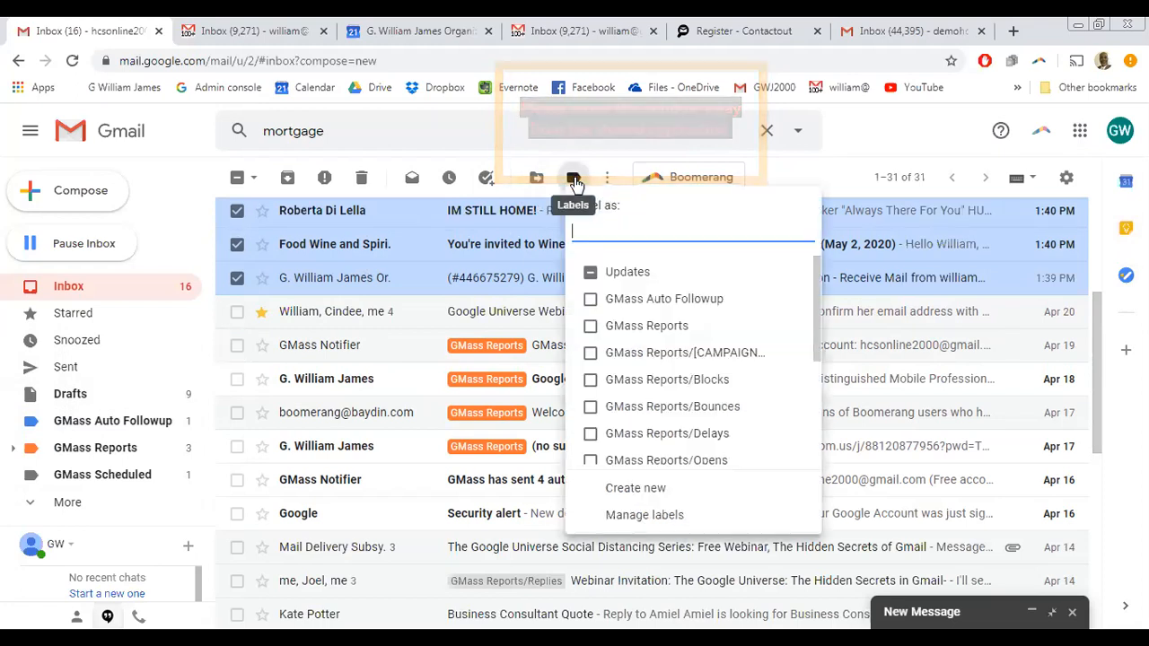
scroll(644, 357, "down", 1)
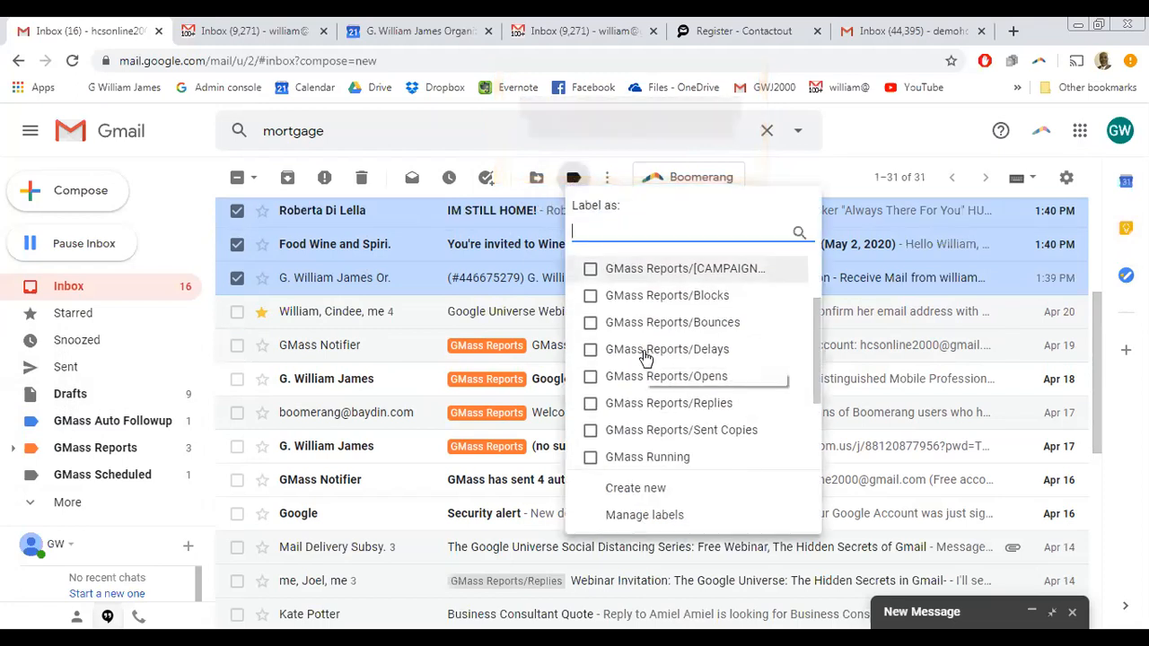
scroll(644, 359, "down", 2)
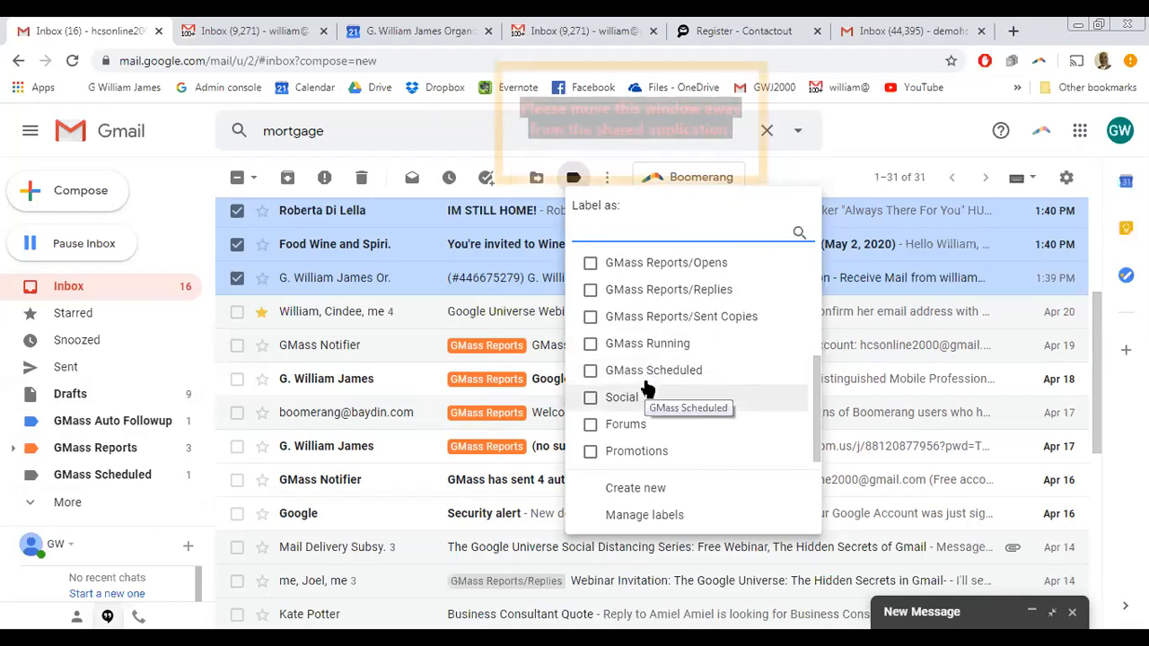
scroll(647, 388, "up", 3)
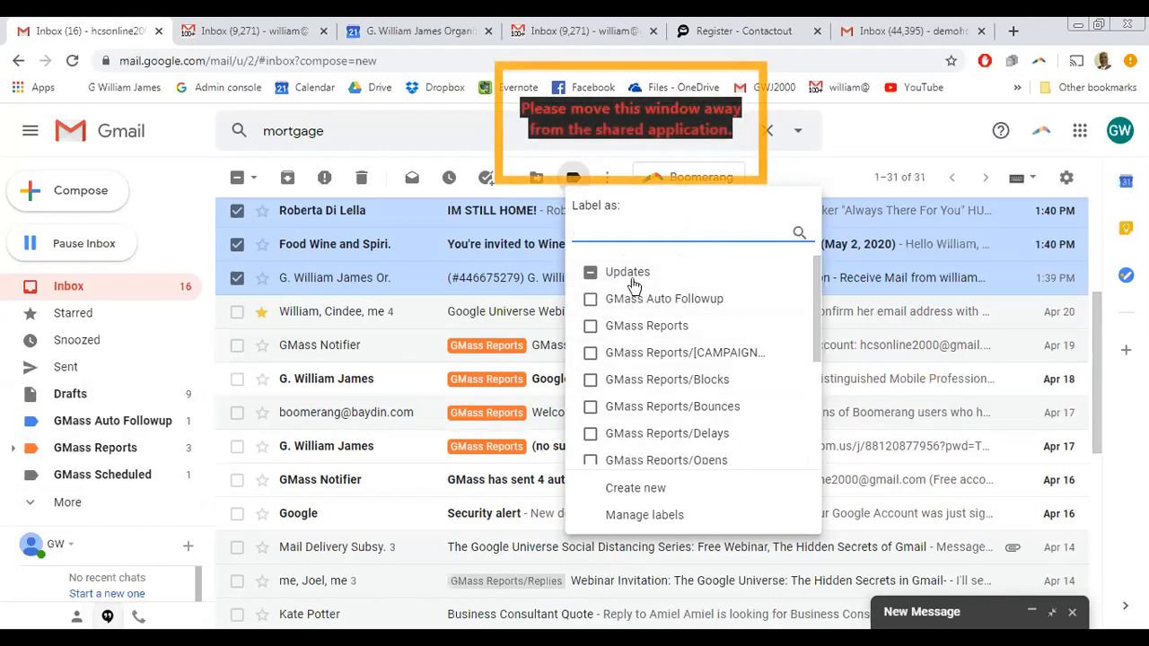
left_click(868, 139)
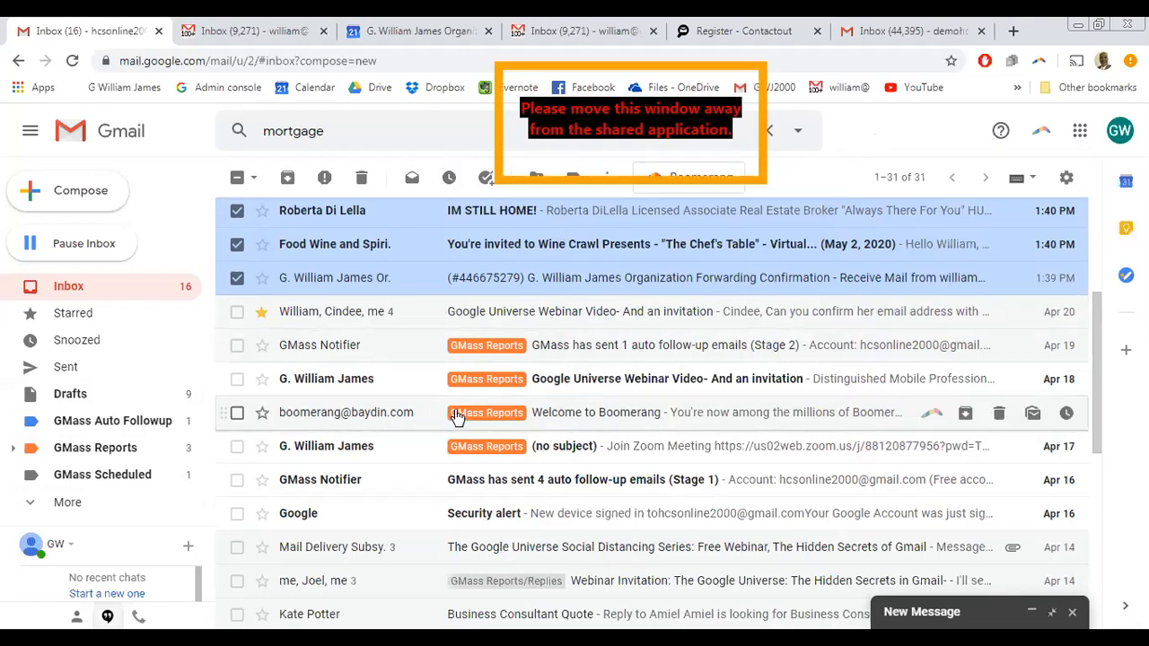
- Uncheck the Wine Crawl, Forwarding Confirmation and IM STILL HOME! conversations, leaving More actions unused
left_click(605, 180)
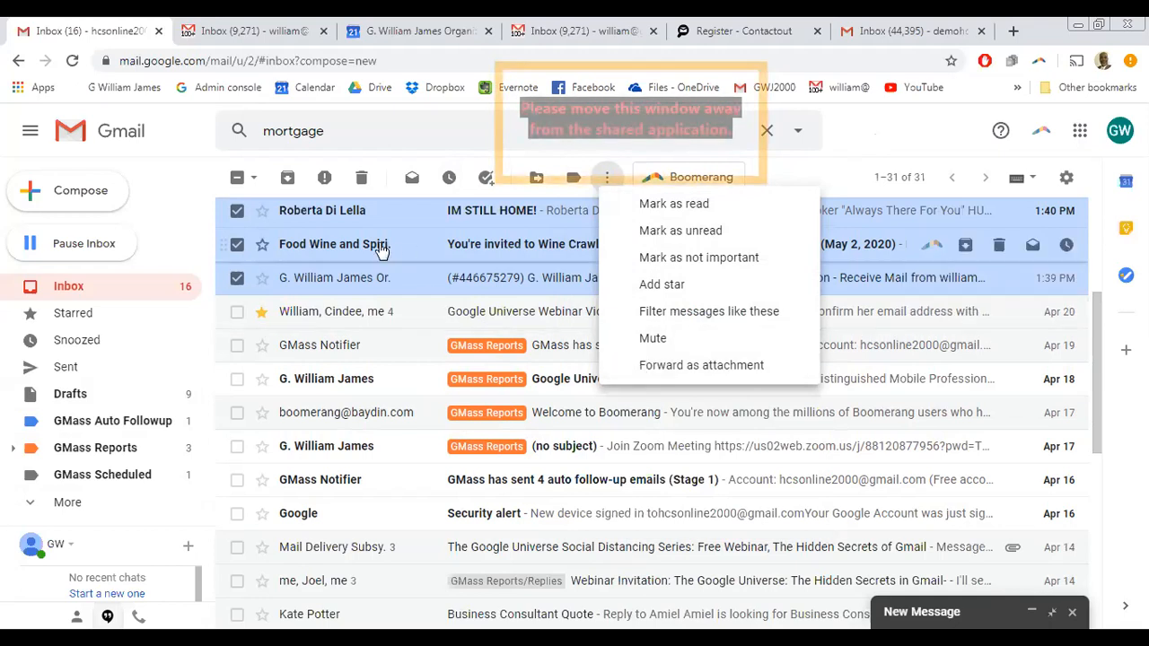
left_click(237, 212)
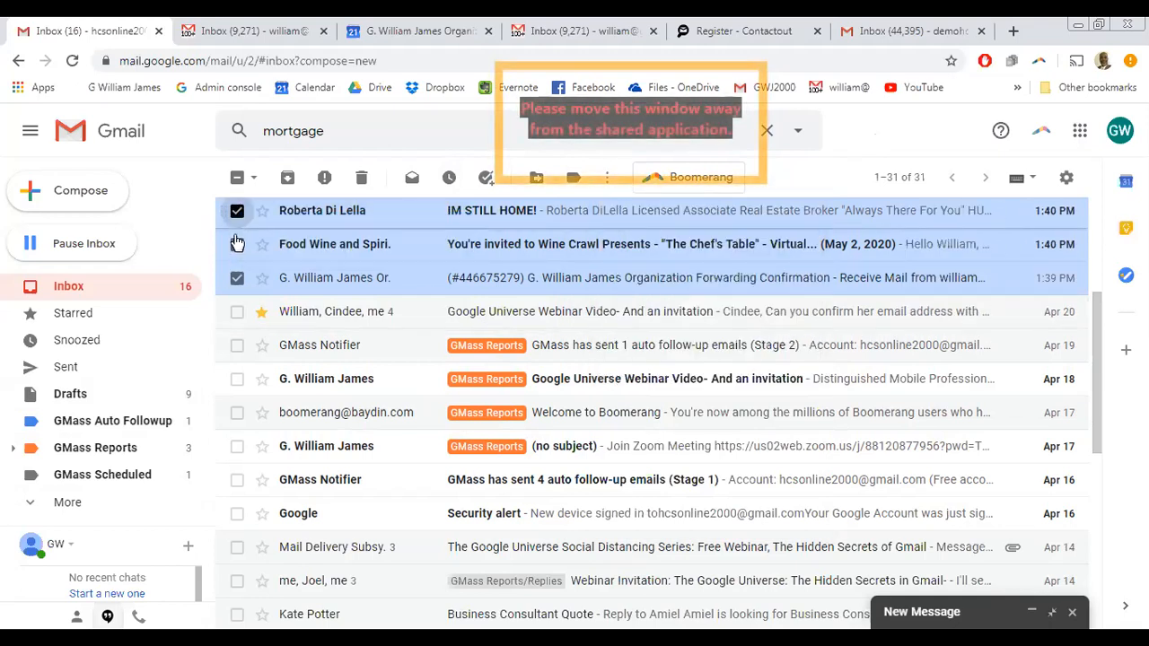
left_click(237, 245)
left_click(237, 278)
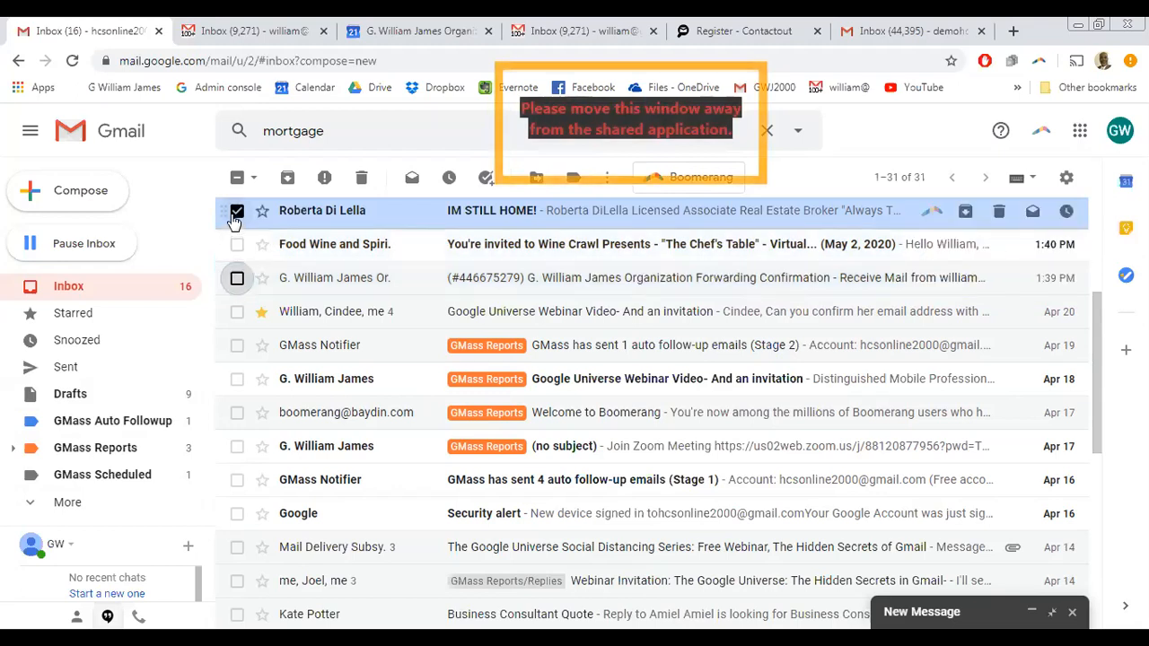
left_click(237, 212)
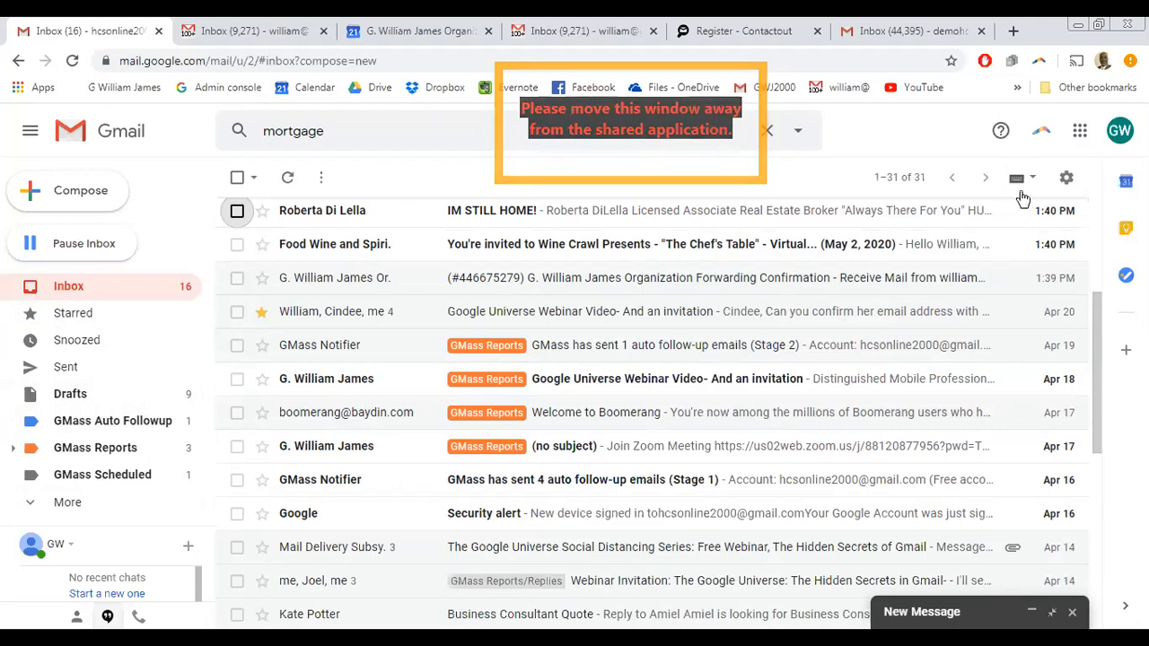
- Open See all settings in the first account, then the organization account's General settings
left_click(1066, 178)
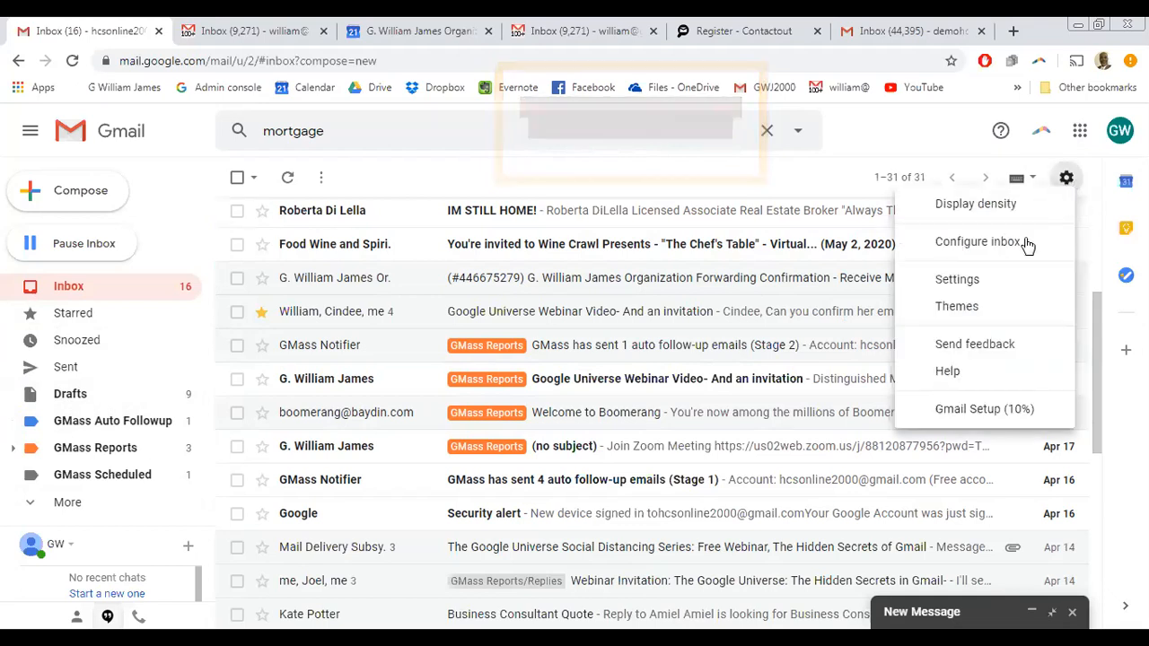
left_click(959, 280)
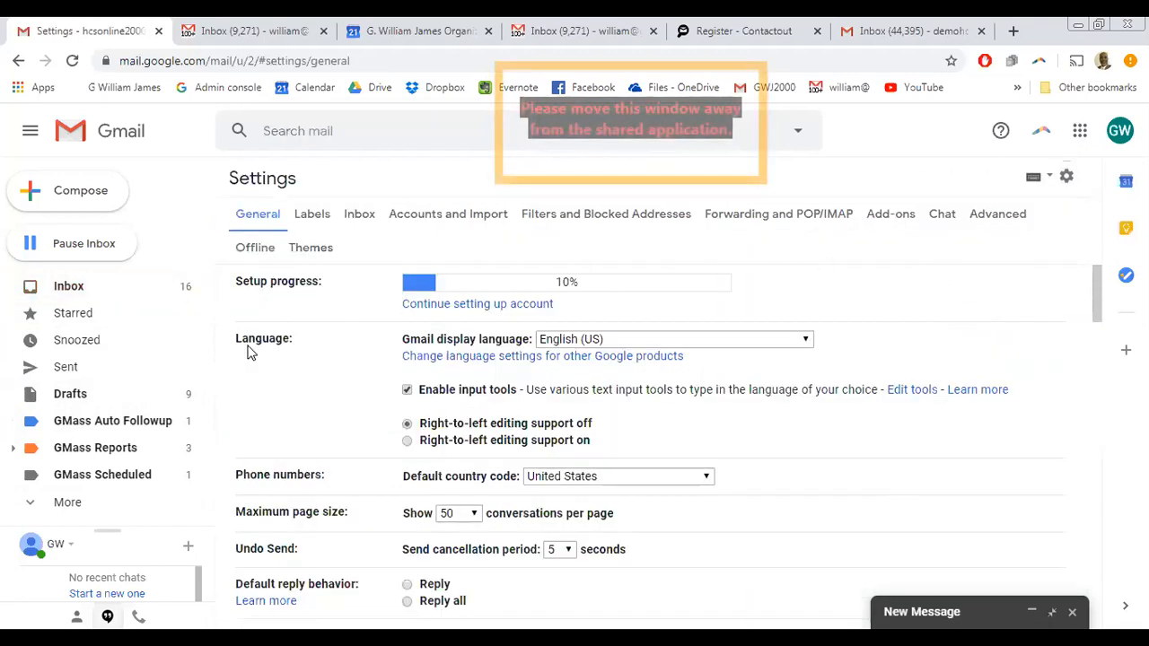
left_click(239, 32)
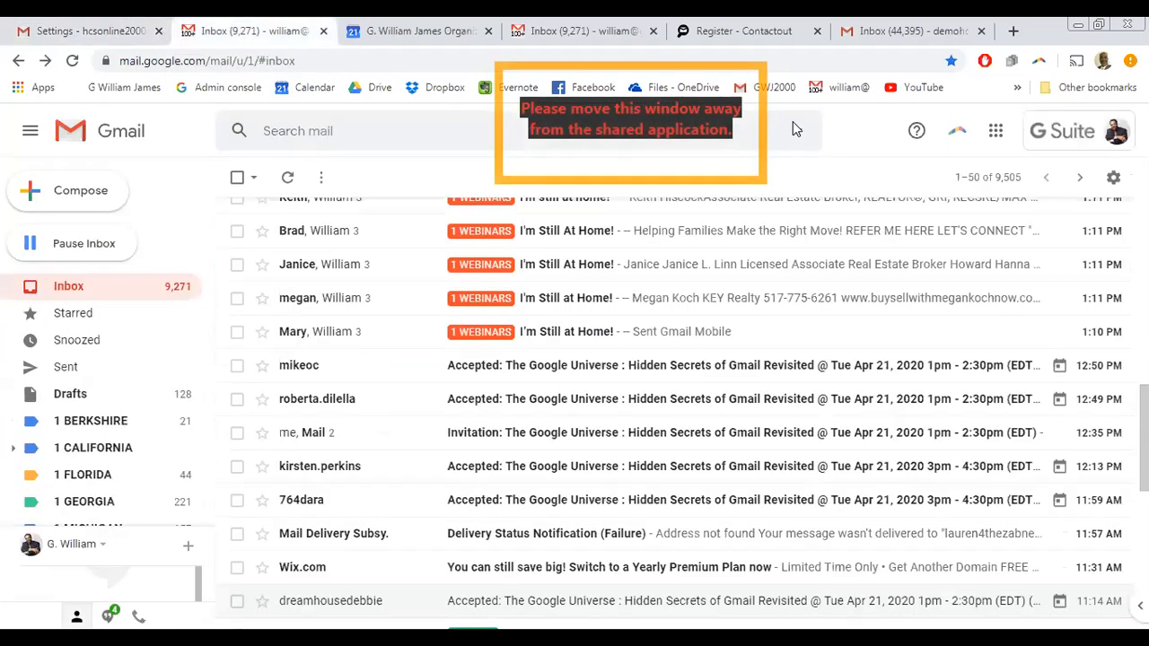
left_click(1112, 177)
left_click(974, 286)
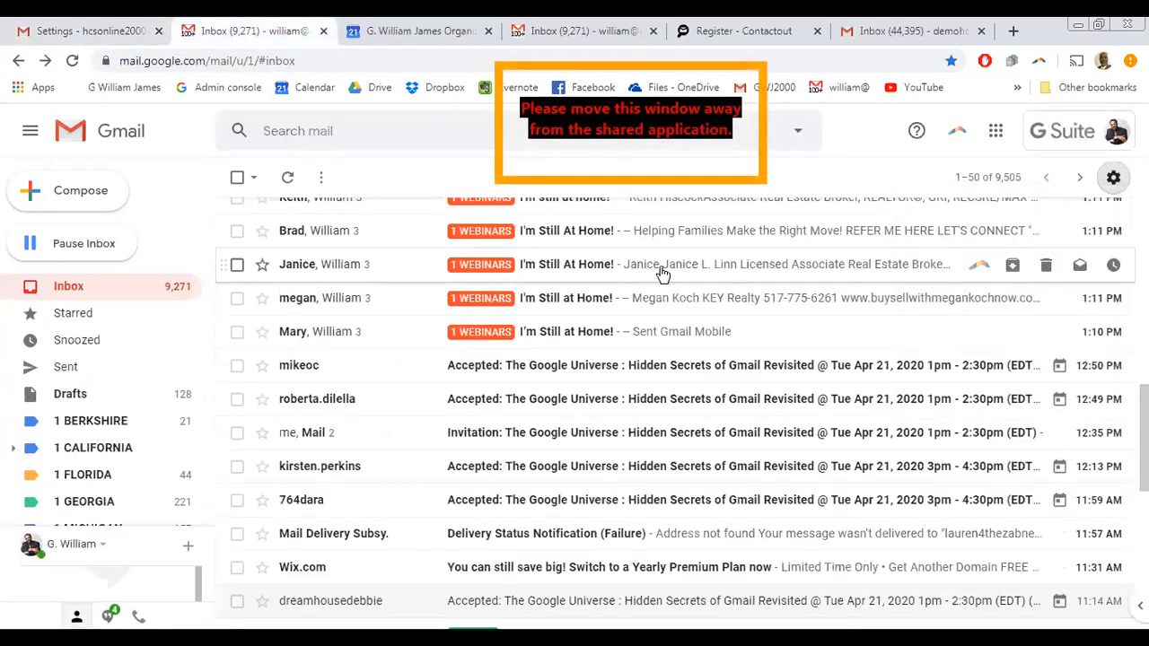
scroll(336, 364, "up", 6)
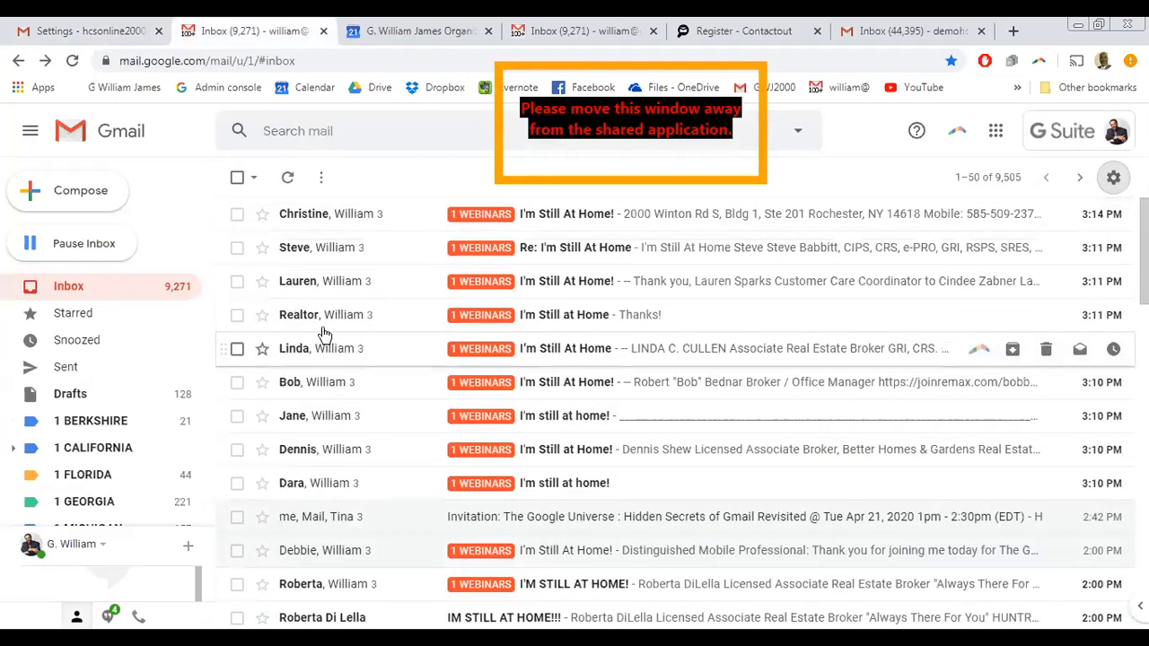
left_click(1113, 177)
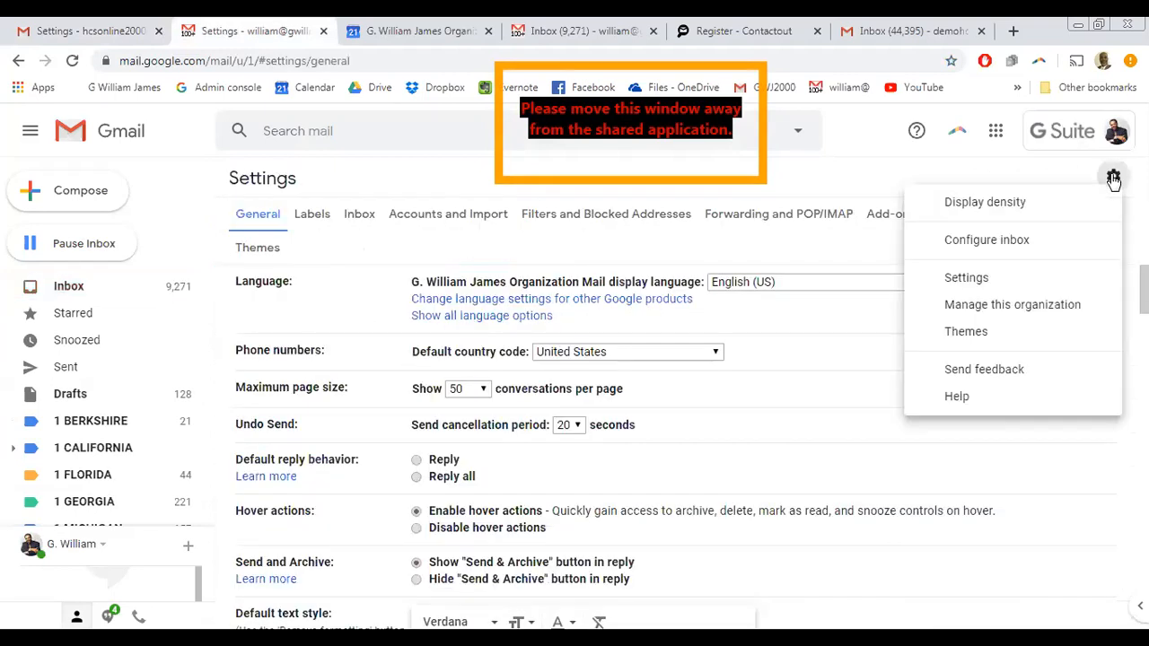
left_click(175, 144)
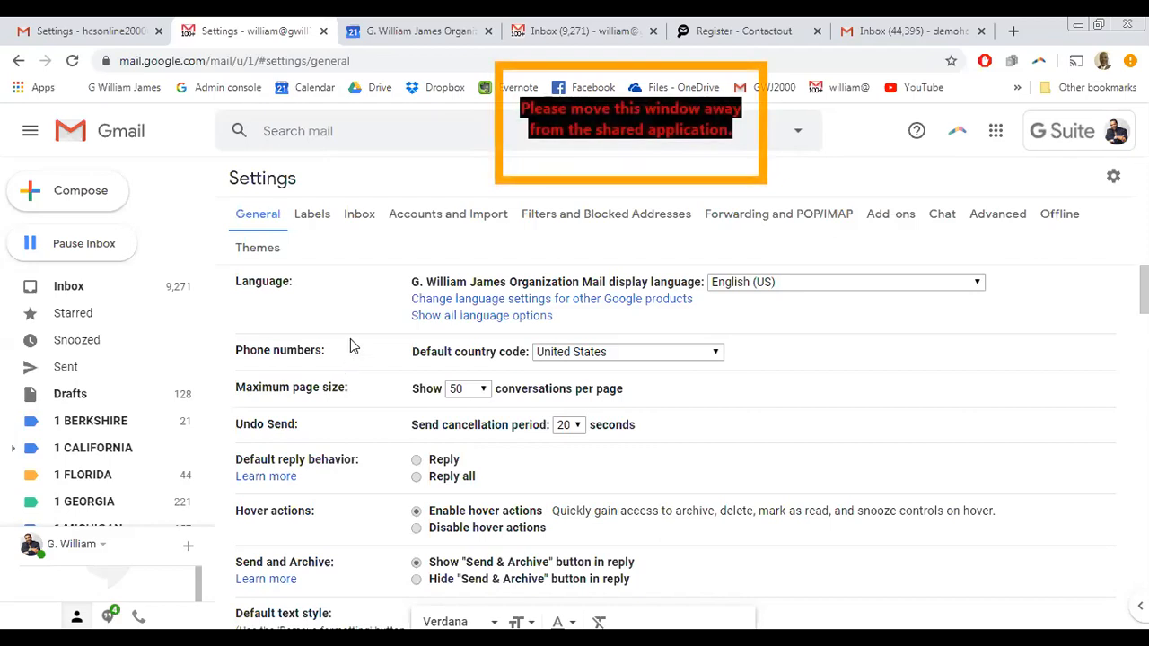
scroll(366, 309, "down", 1)
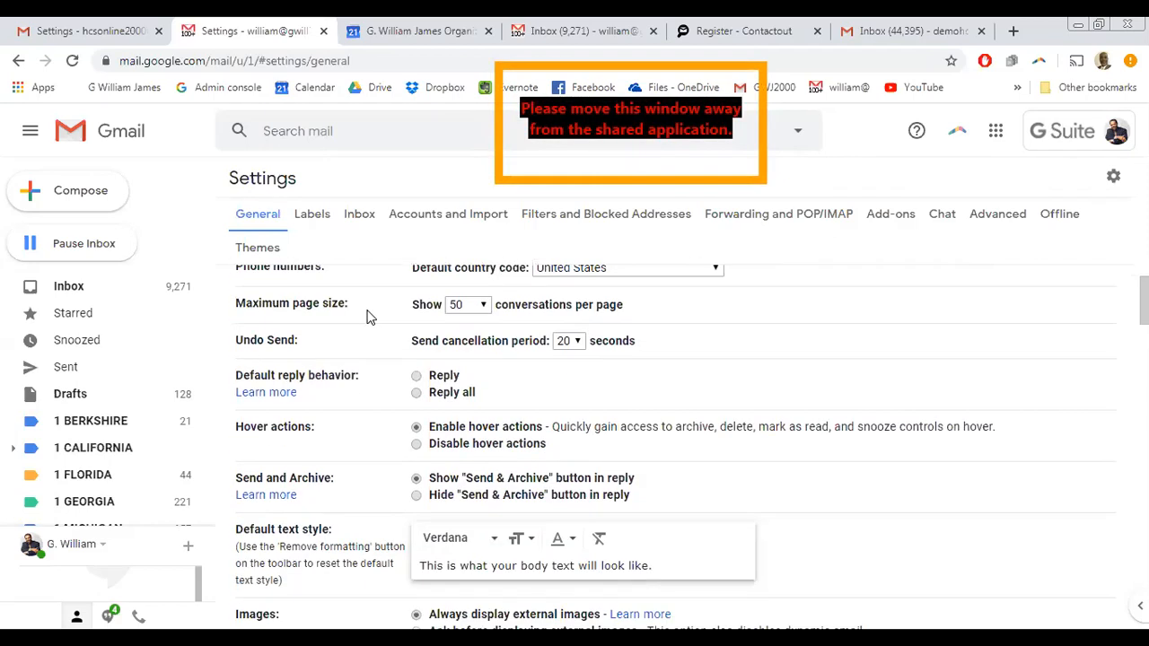
left_click_drag(304, 347, 252, 345)
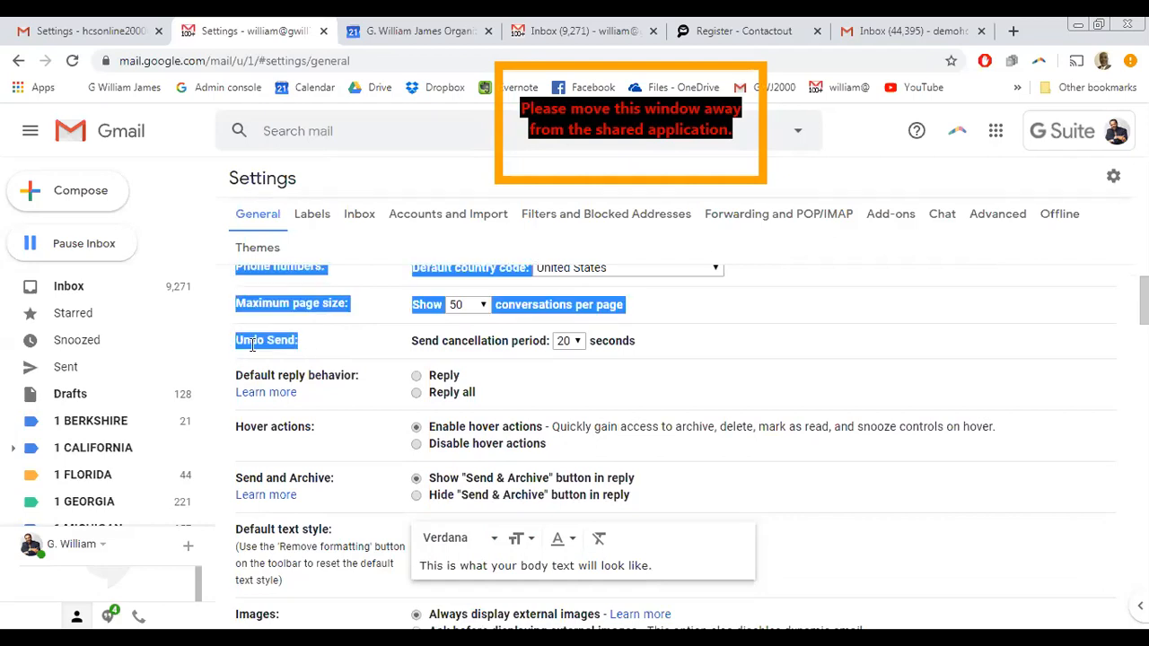
left_click(325, 350)
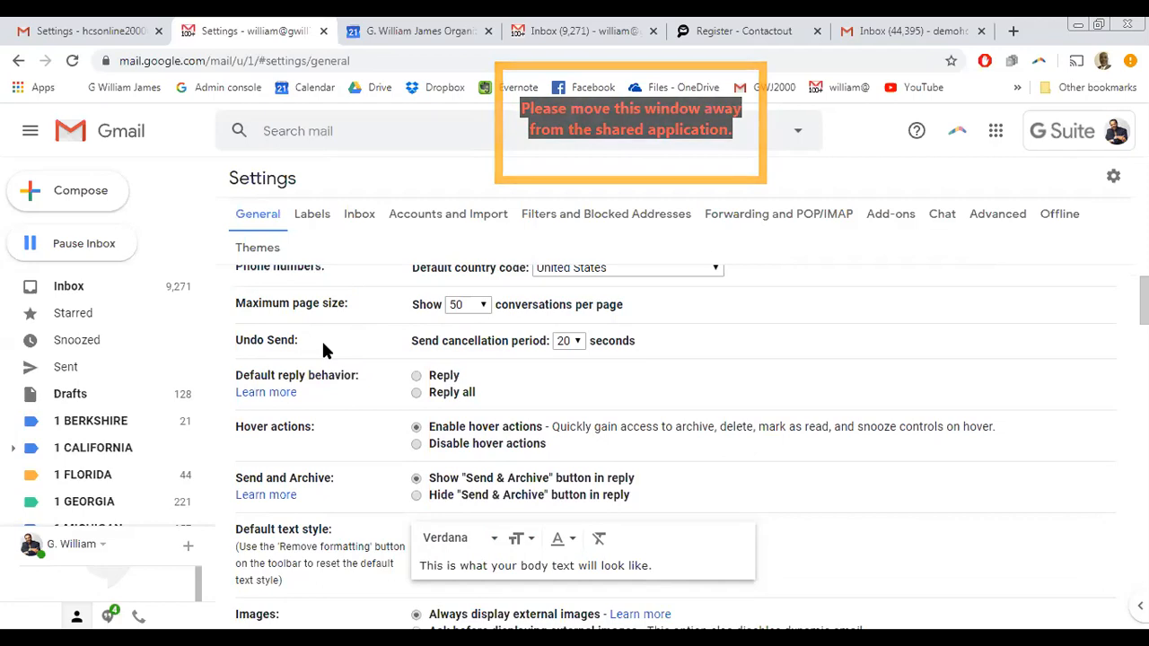
- Change the Undo Send cancellation period to 30 seconds
left_click(574, 341)
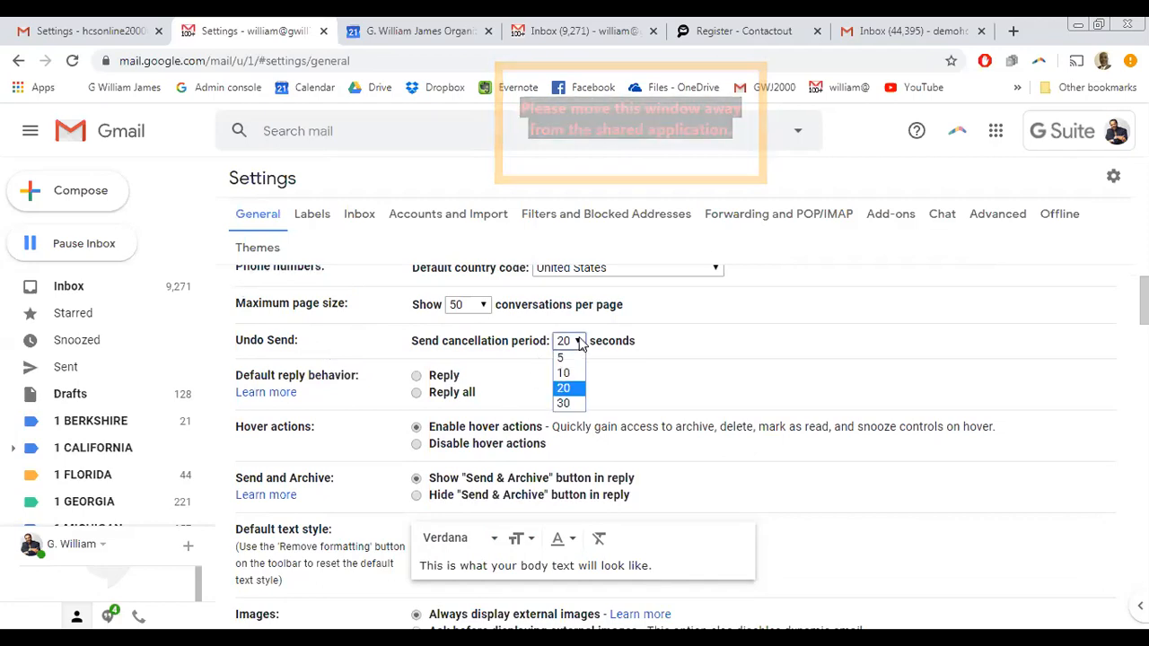
left_click(565, 403)
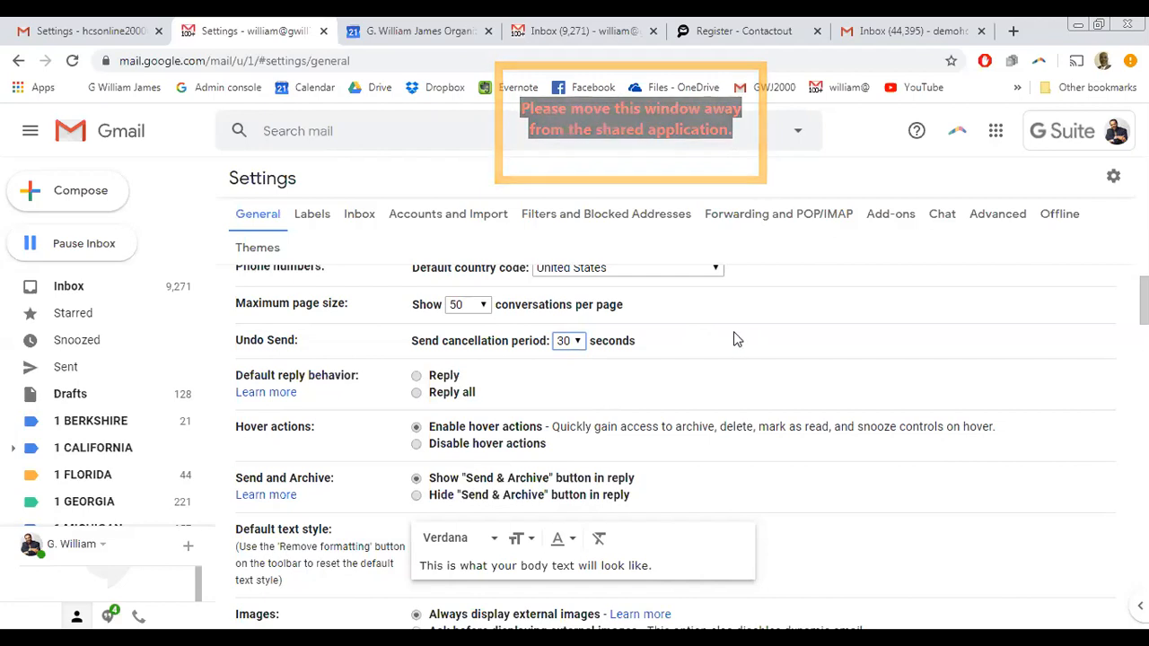
scroll(739, 333, "down", 1)
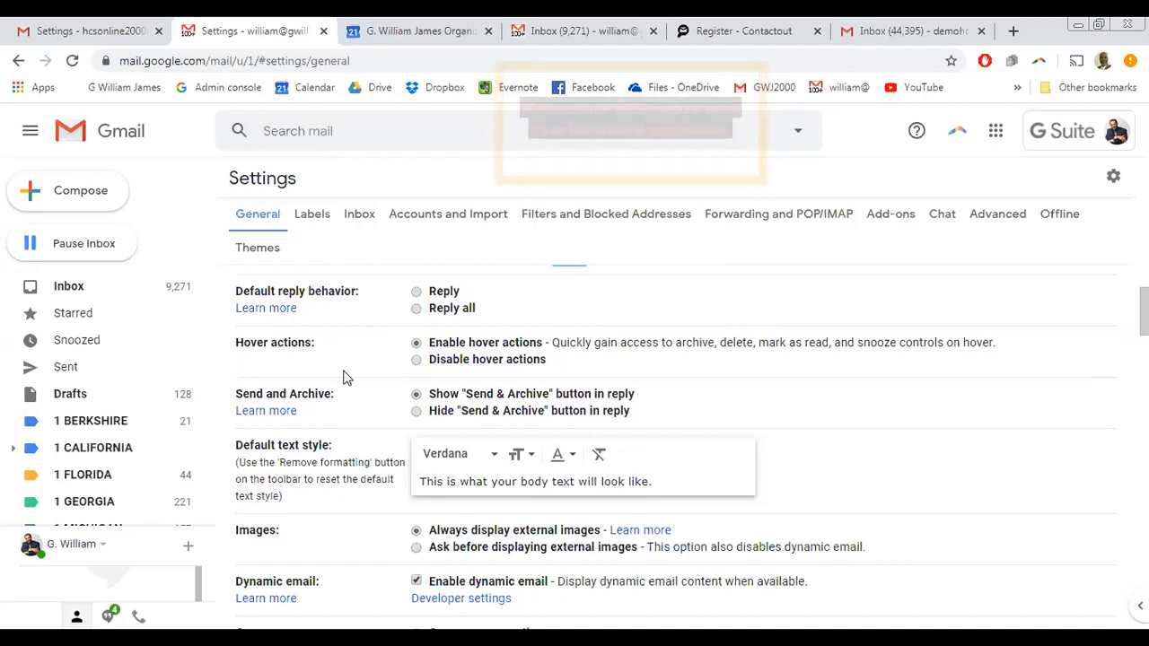
- Disable hover actions and set the default text style to Sans Serif, Large, keeping the colour unchanged
left_click(416, 360)
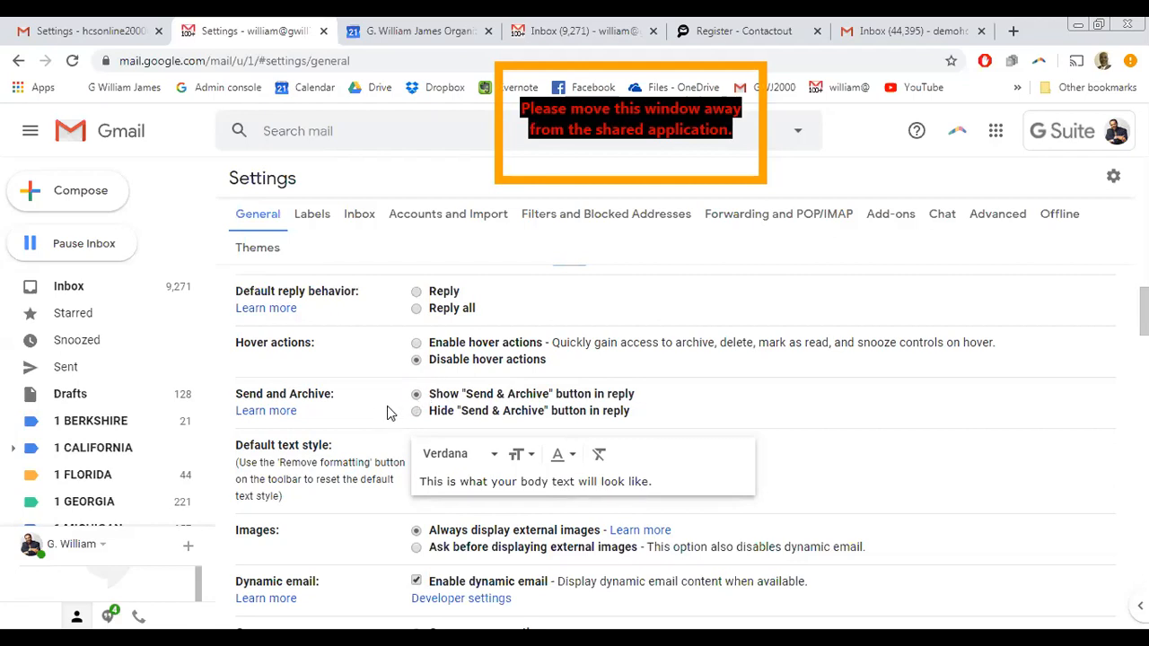
scroll(336, 511, "down", 1)
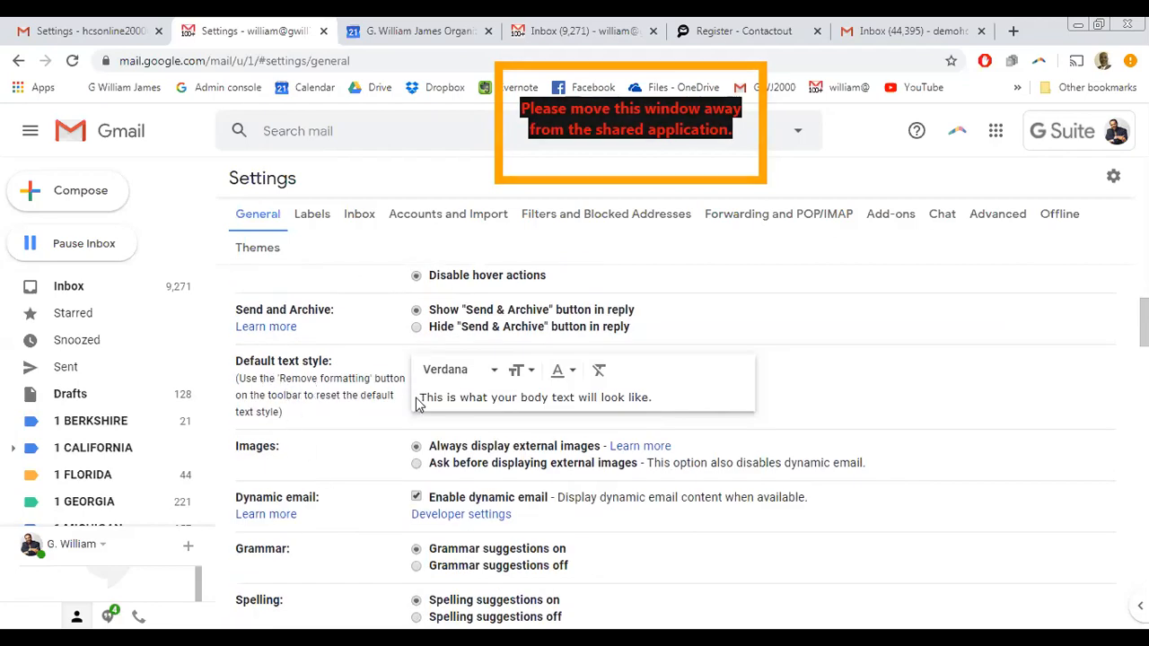
left_click(493, 370)
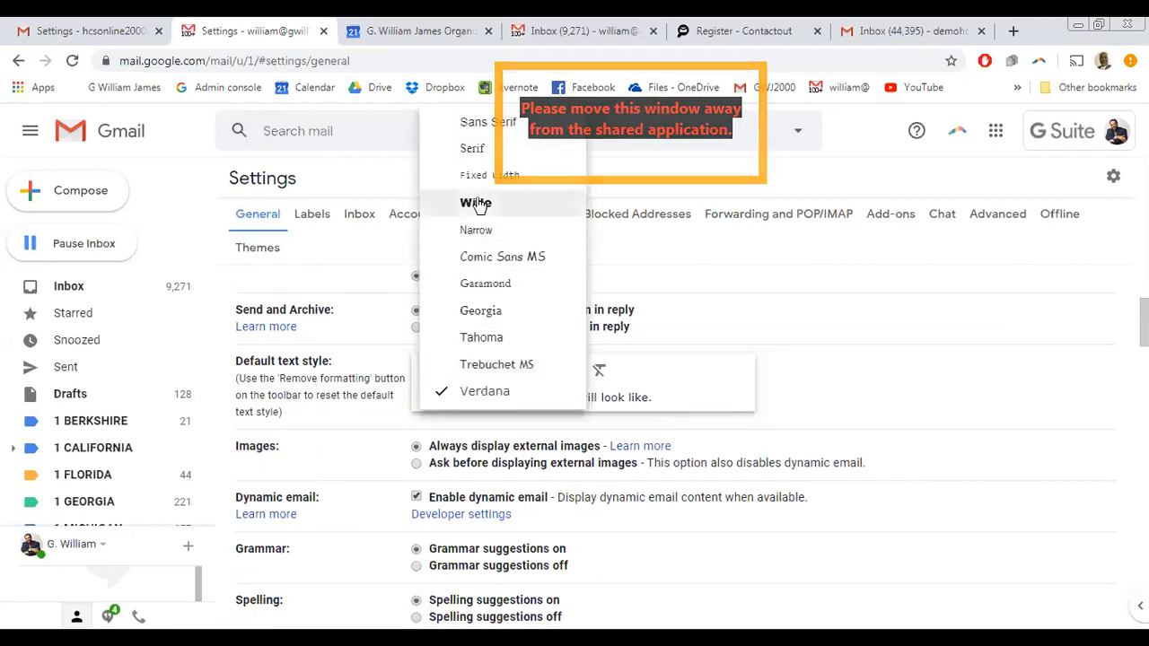
left_click(479, 123)
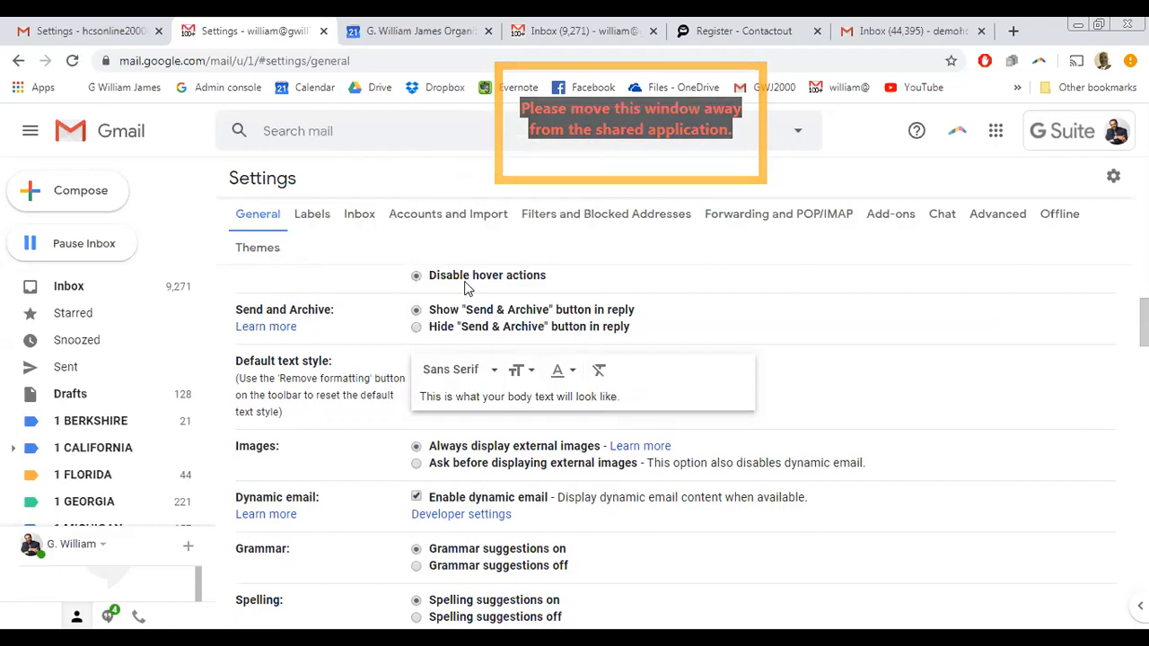
left_click(522, 372)
left_click(564, 317)
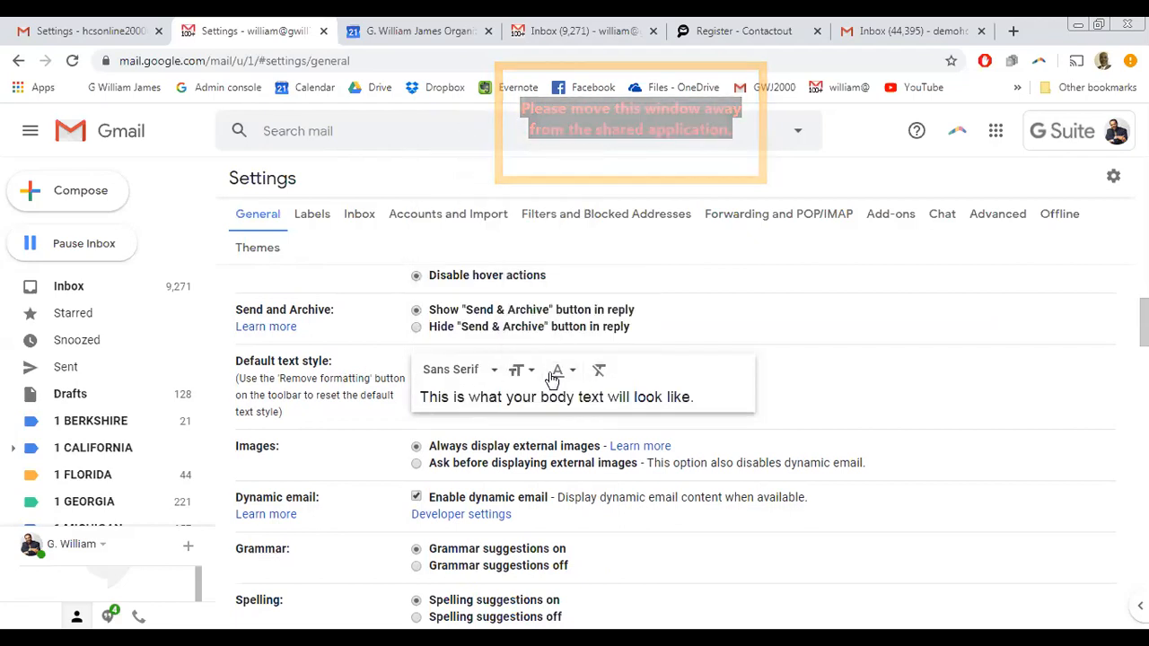
left_click(572, 372)
left_click(745, 354)
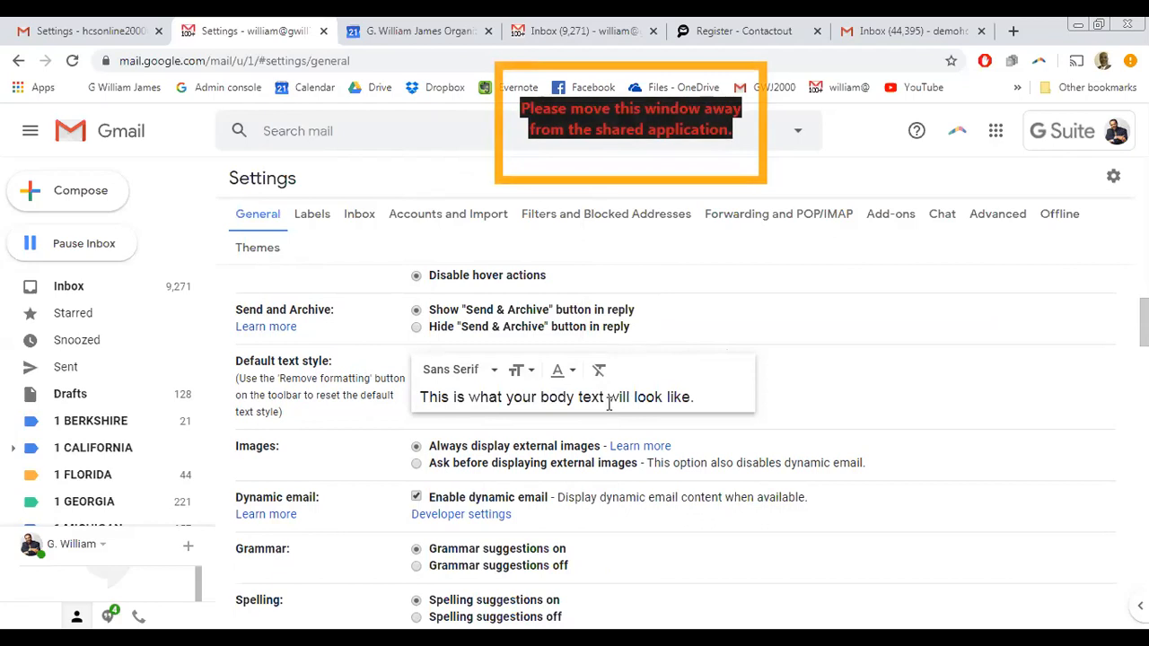
scroll(366, 556, "down", 2)
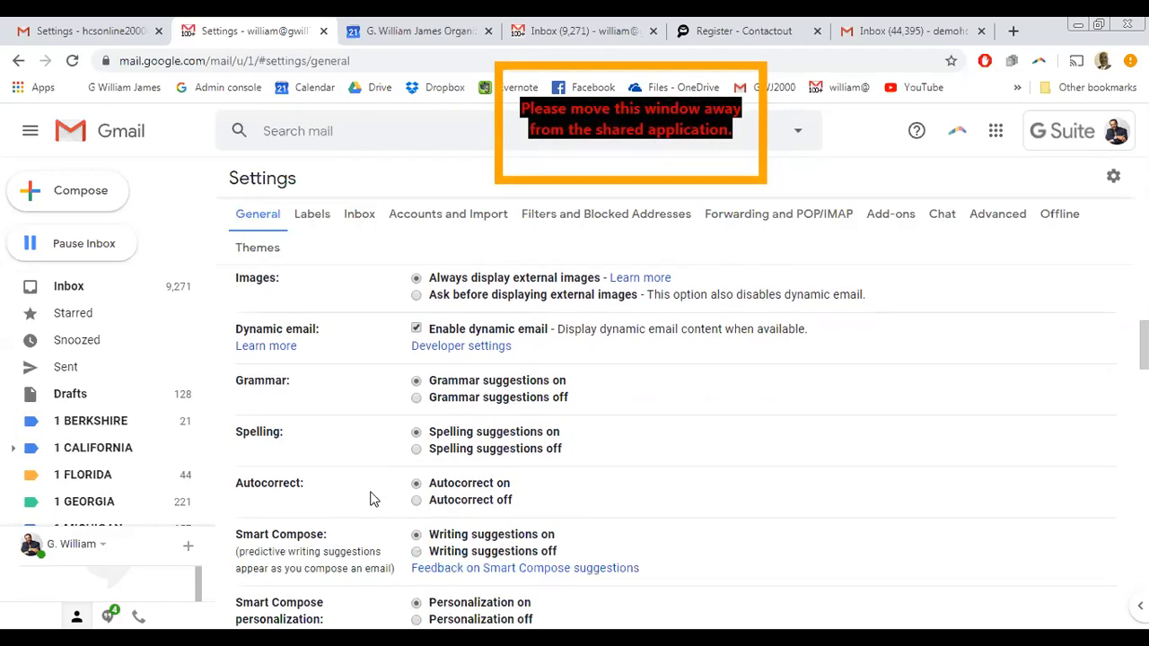
scroll(385, 431, "down", 1)
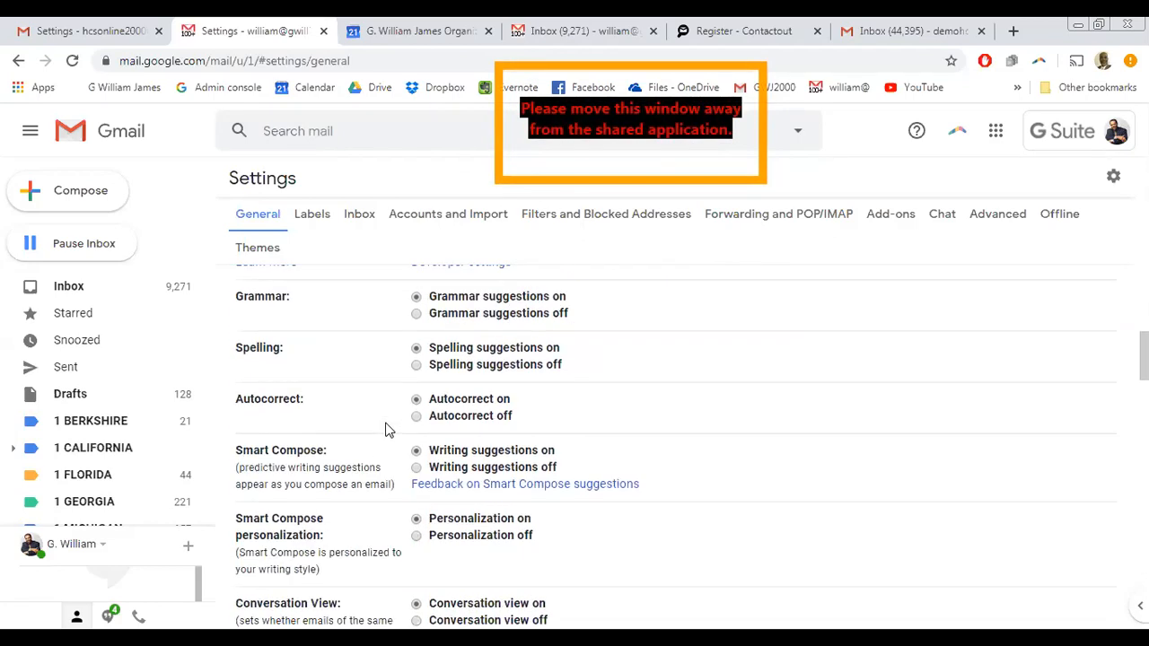
scroll(388, 443, "up", 1)
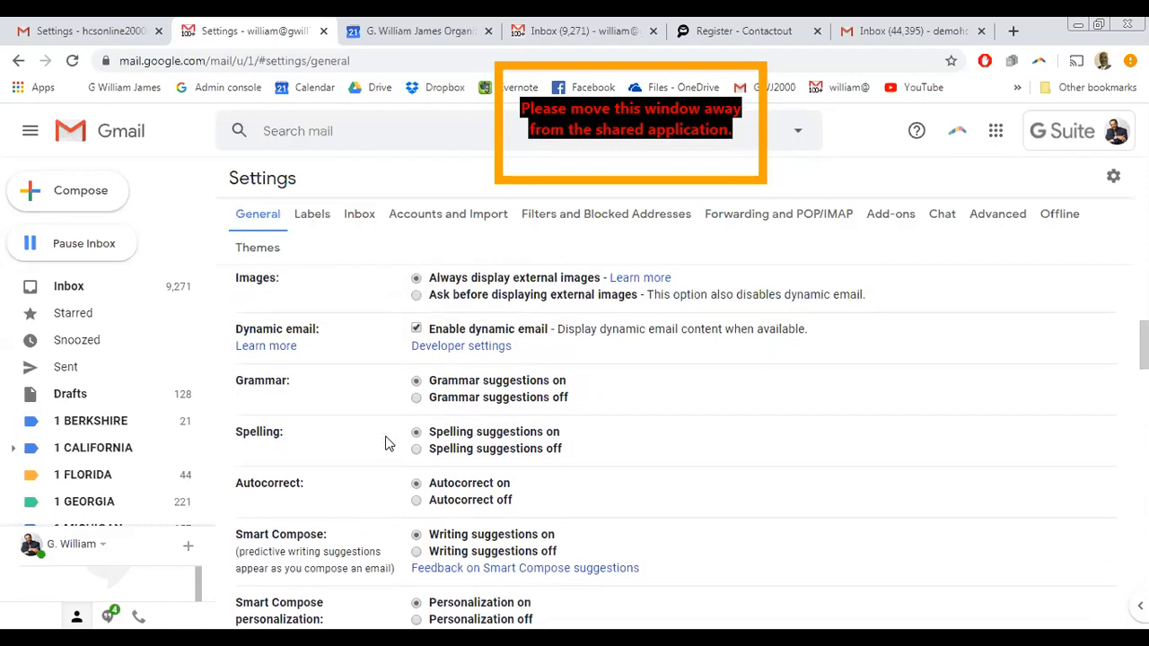
scroll(388, 443, "down", 1)
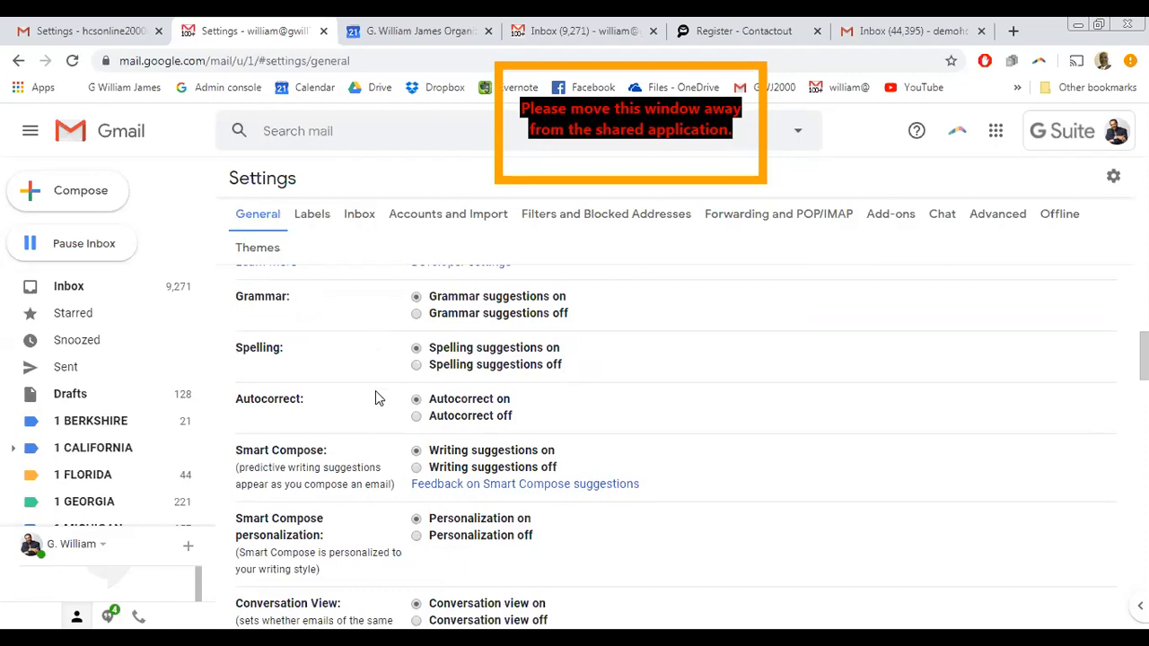
scroll(375, 380, "down", 1)
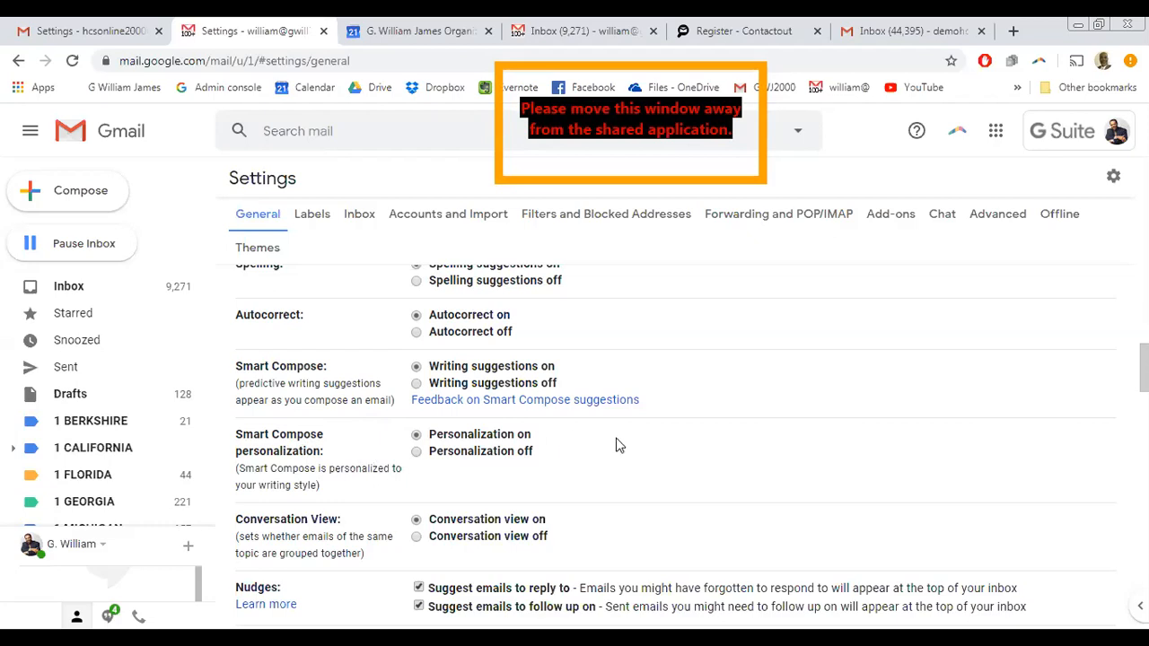
scroll(686, 453, "down", 2)
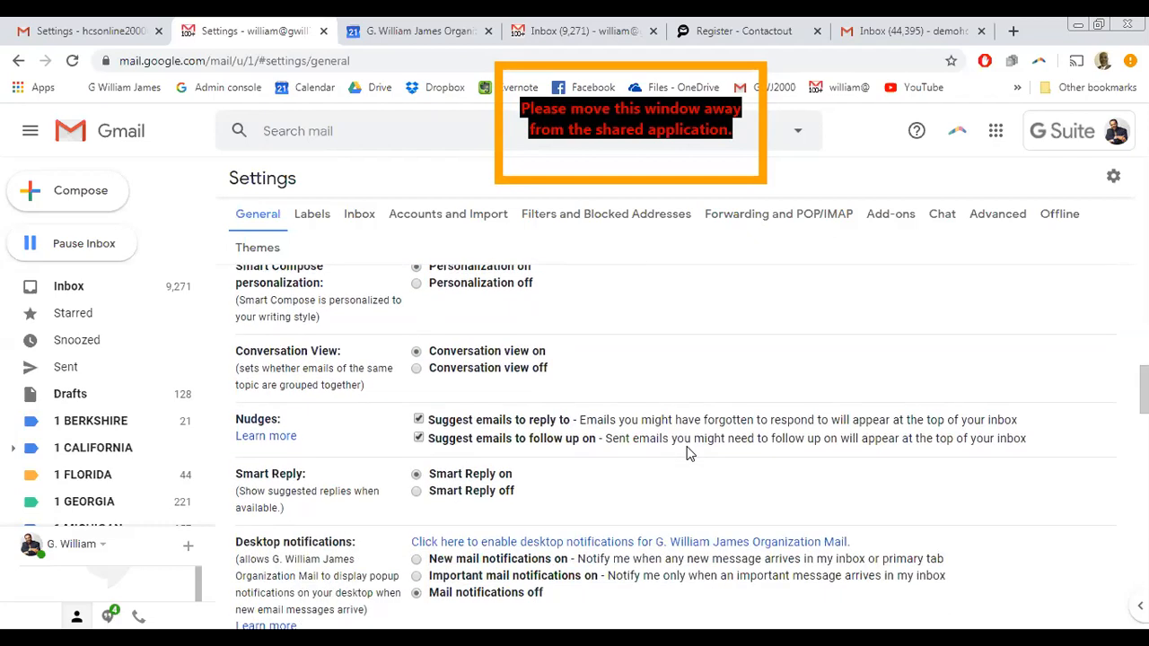
scroll(388, 444, "down", 2)
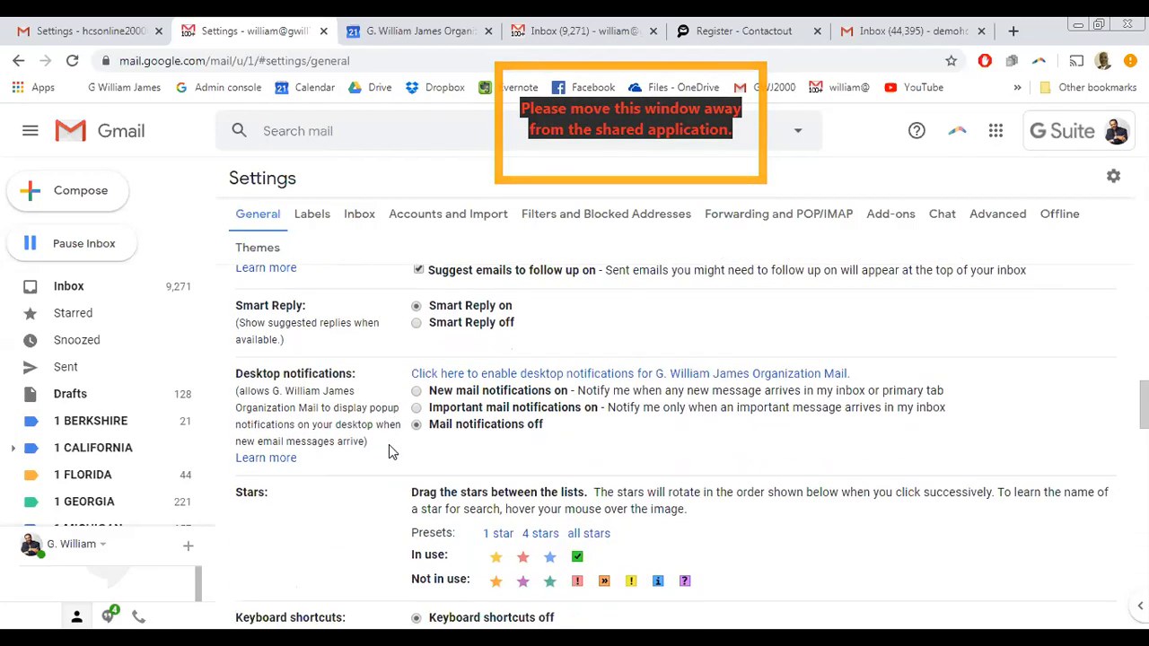
scroll(389, 448, "up", 1)
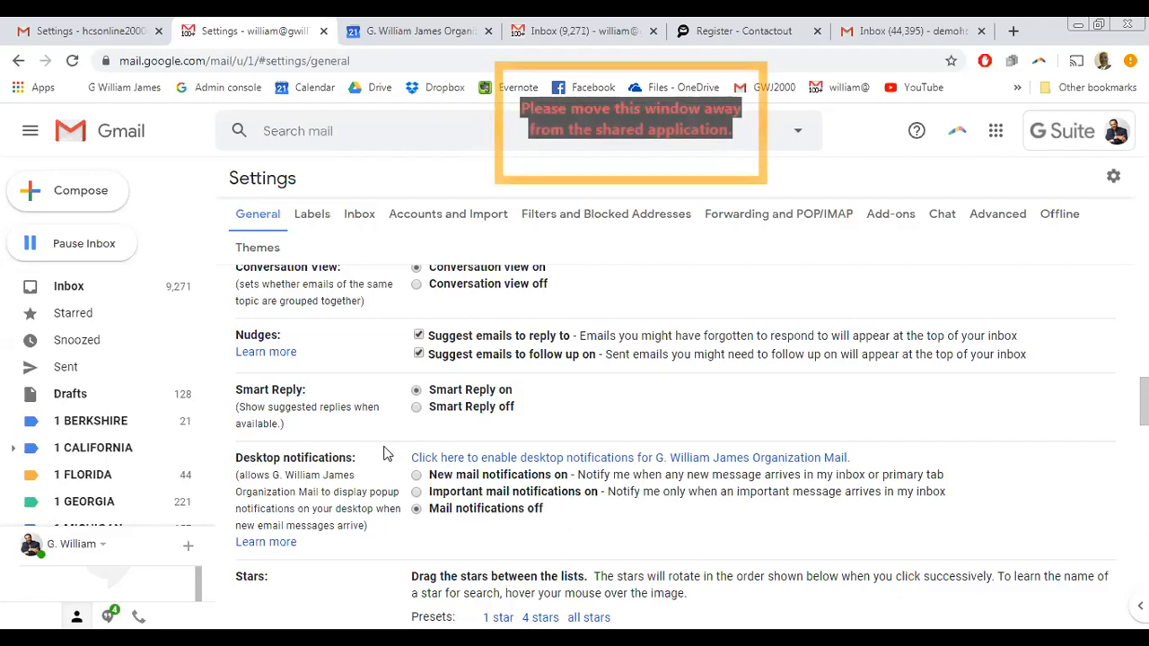
scroll(388, 447, "down", 1)
scroll(384, 456, "down", 1)
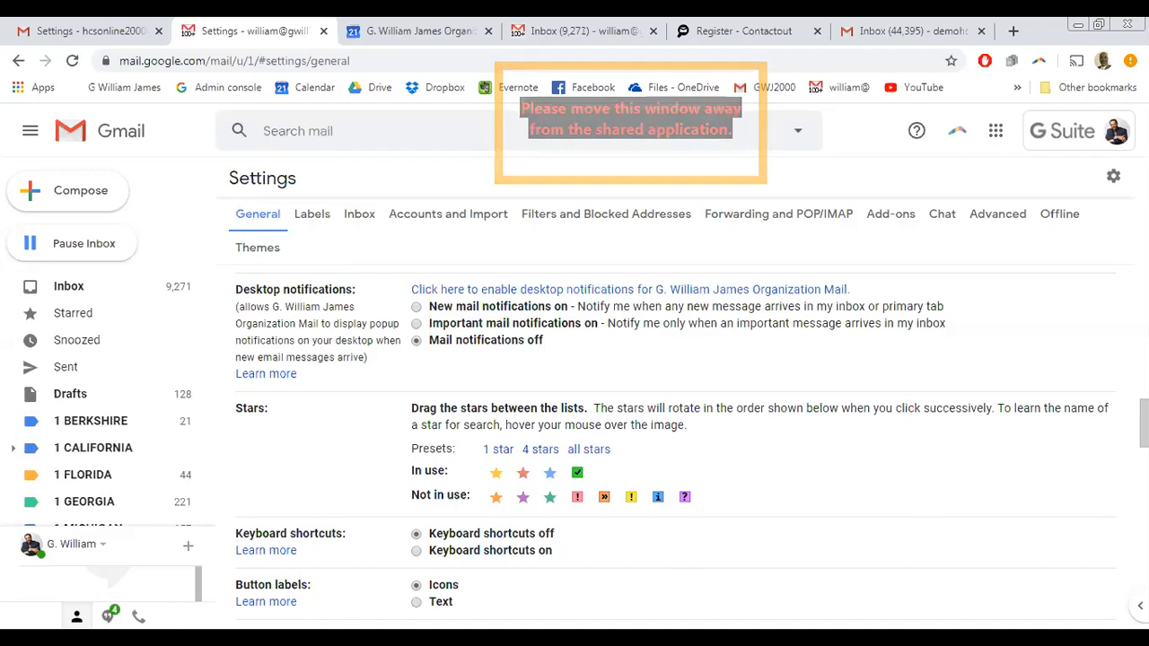
scroll(677, 515, "down", 2)
scroll(305, 471, "down", 2)
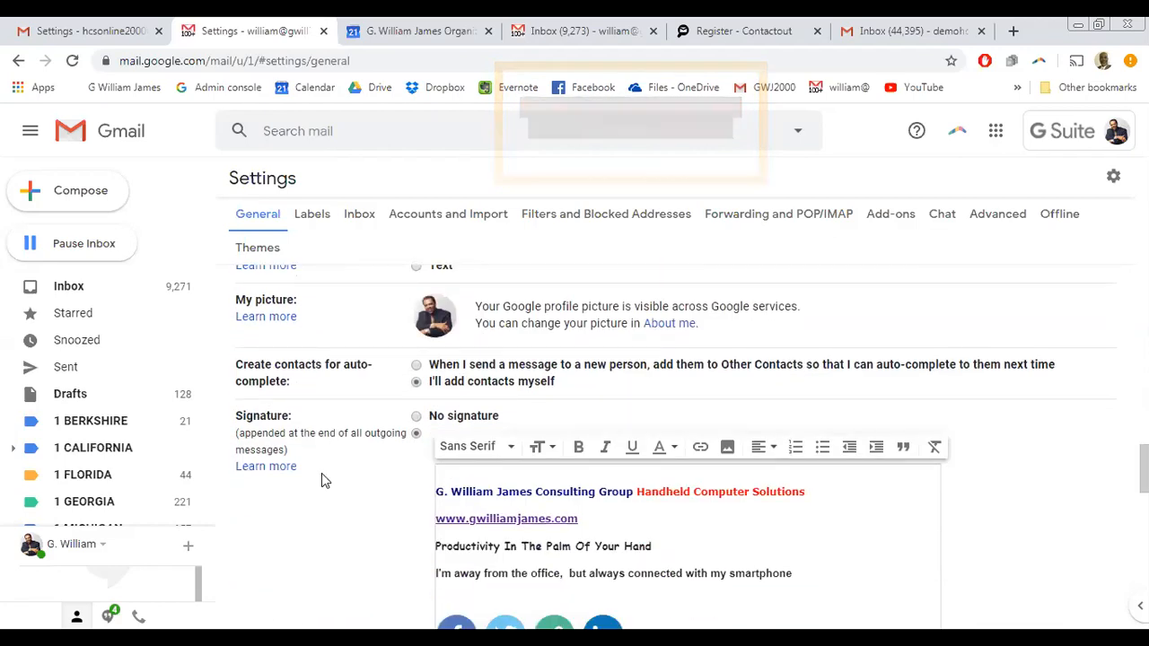
scroll(321, 473, "down", 1)
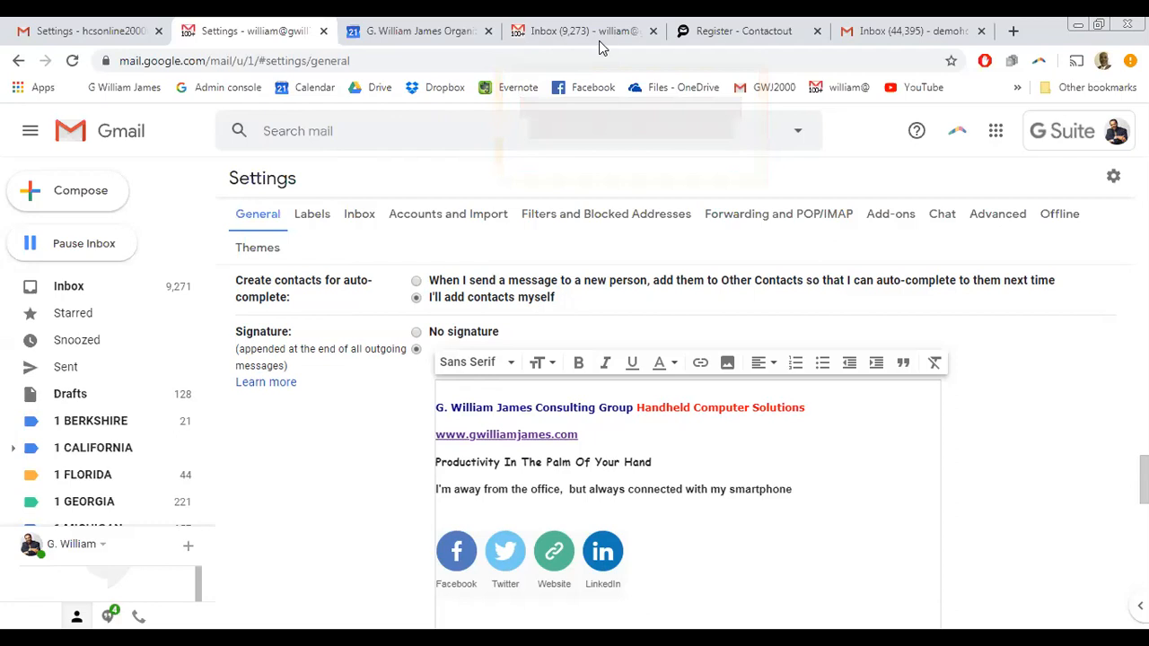
- Switch to the Inbox (44,395) tab, scroll the message list, and view a sender's contact card
left_click(911, 31)
scroll(497, 395, "down", 6)
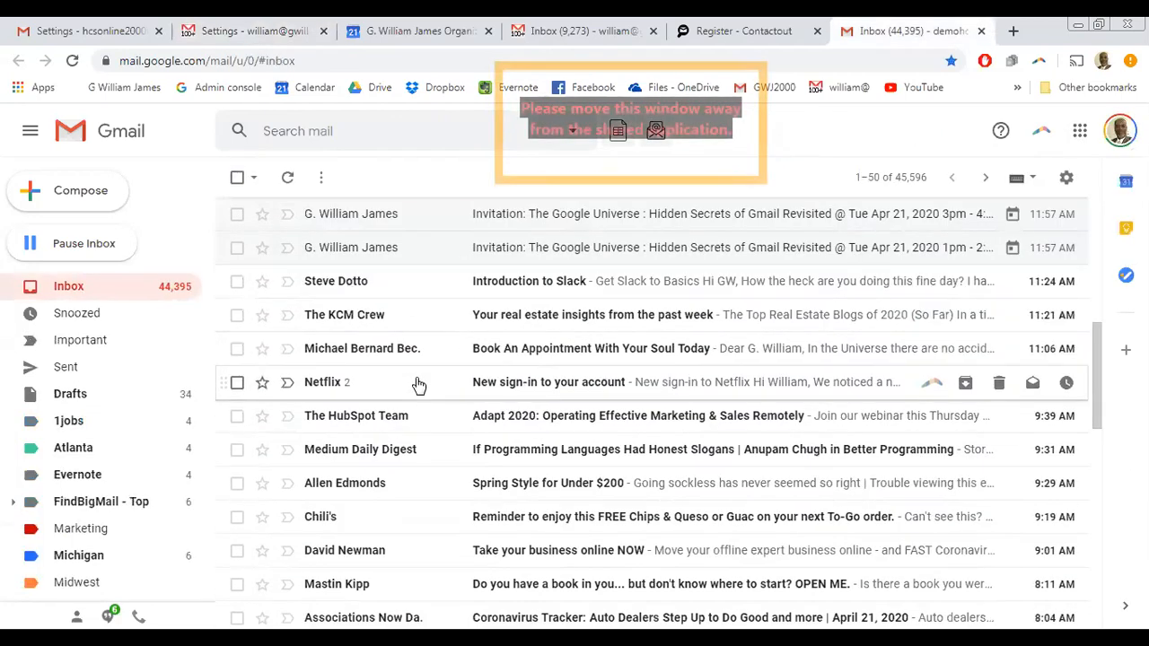
scroll(456, 416, "down", 3)
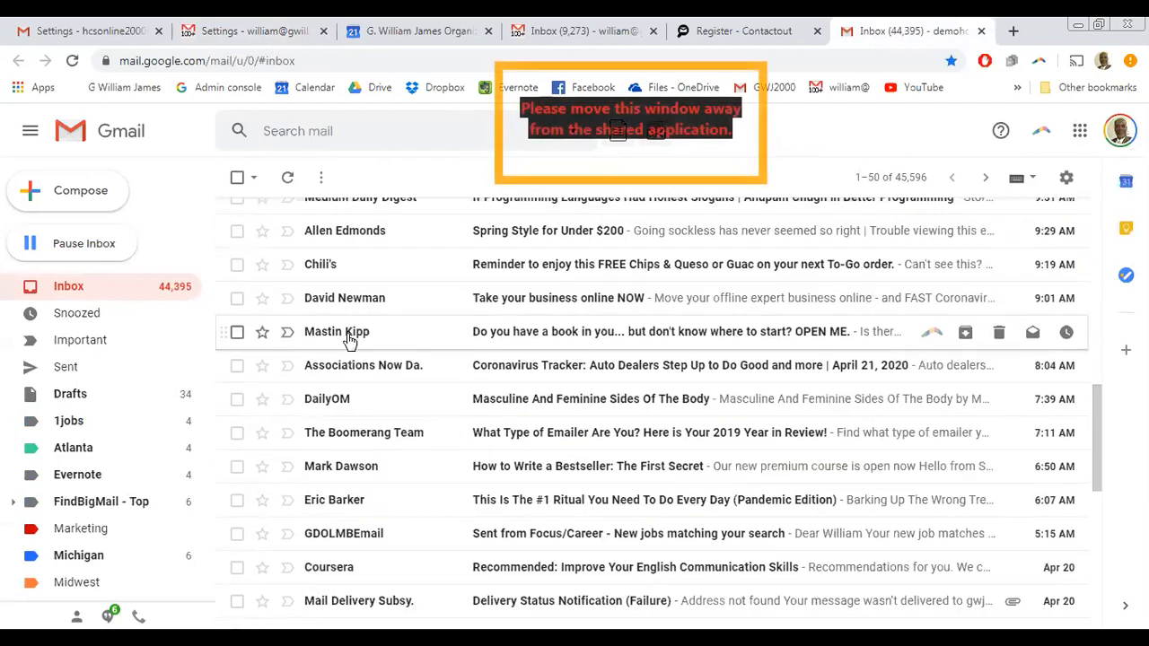
mouse_move(334, 337)
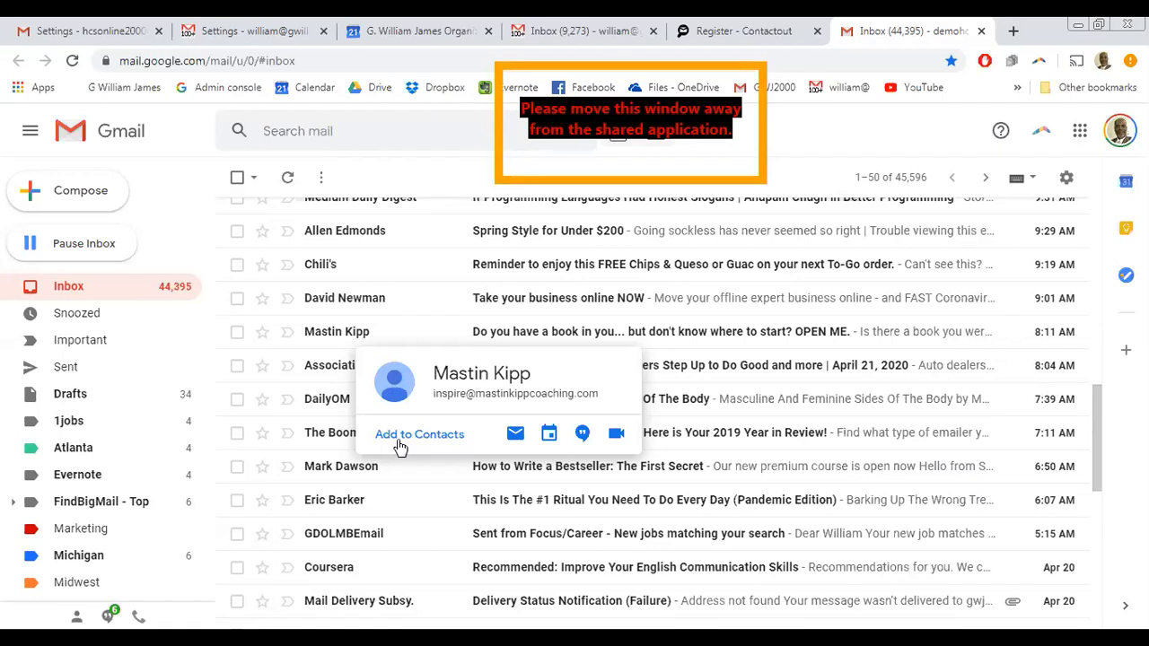
- Return to the organization account's Settings tab showing the General settings and signature
left_click(301, 39)
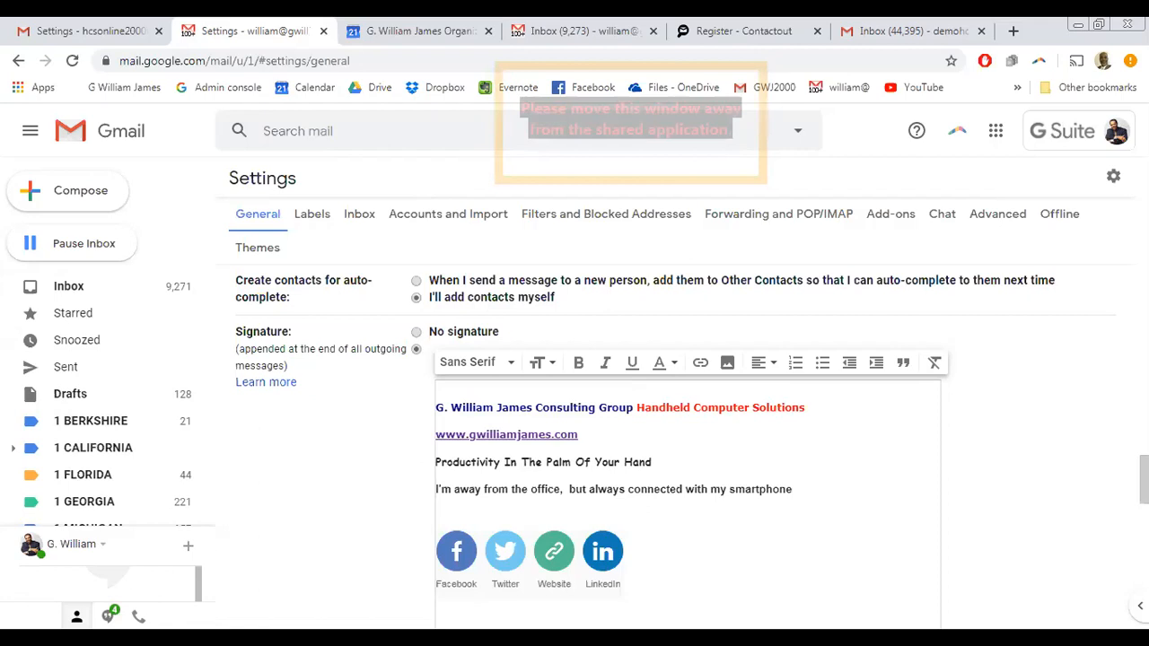
scroll(63, 449, "down", 3)
scroll(61, 456, "down", 5)
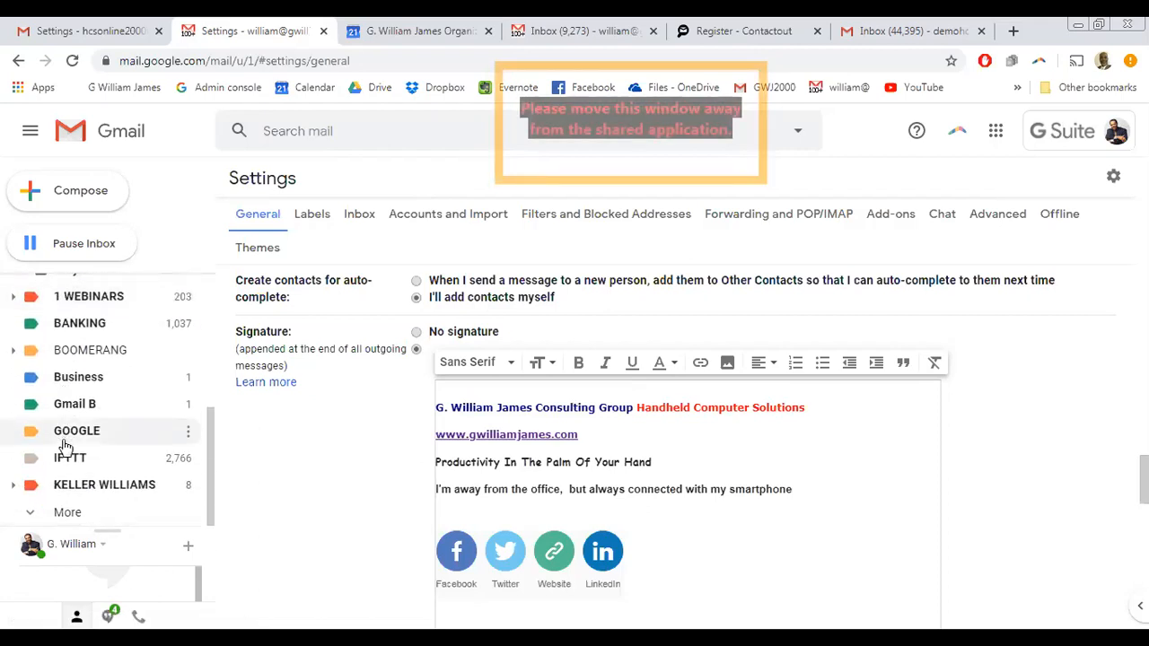
scroll(53, 458, "up", 10)
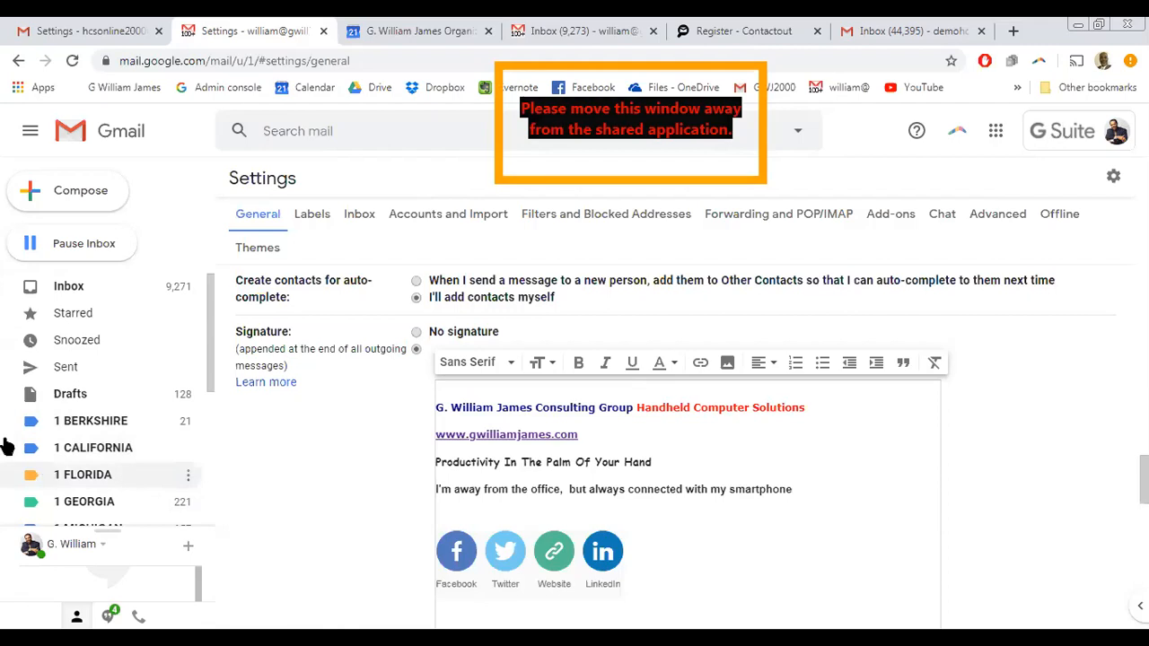
scroll(327, 498, "down", 1)
scroll(327, 498, "down", 9)
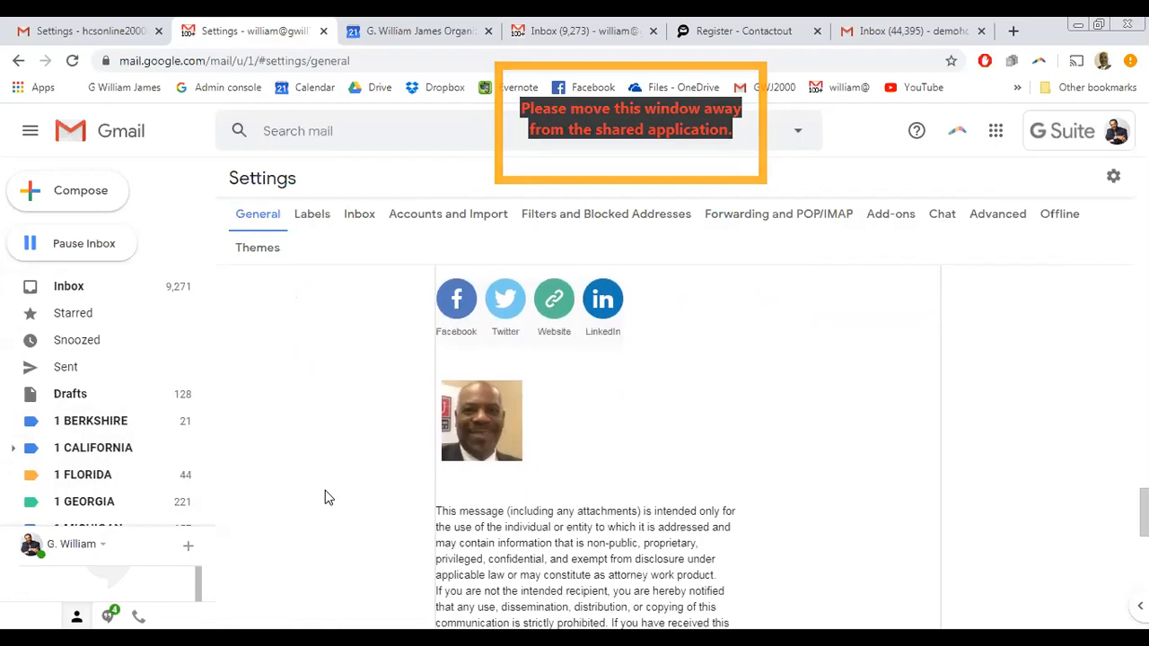
scroll(325, 498, "down", 2)
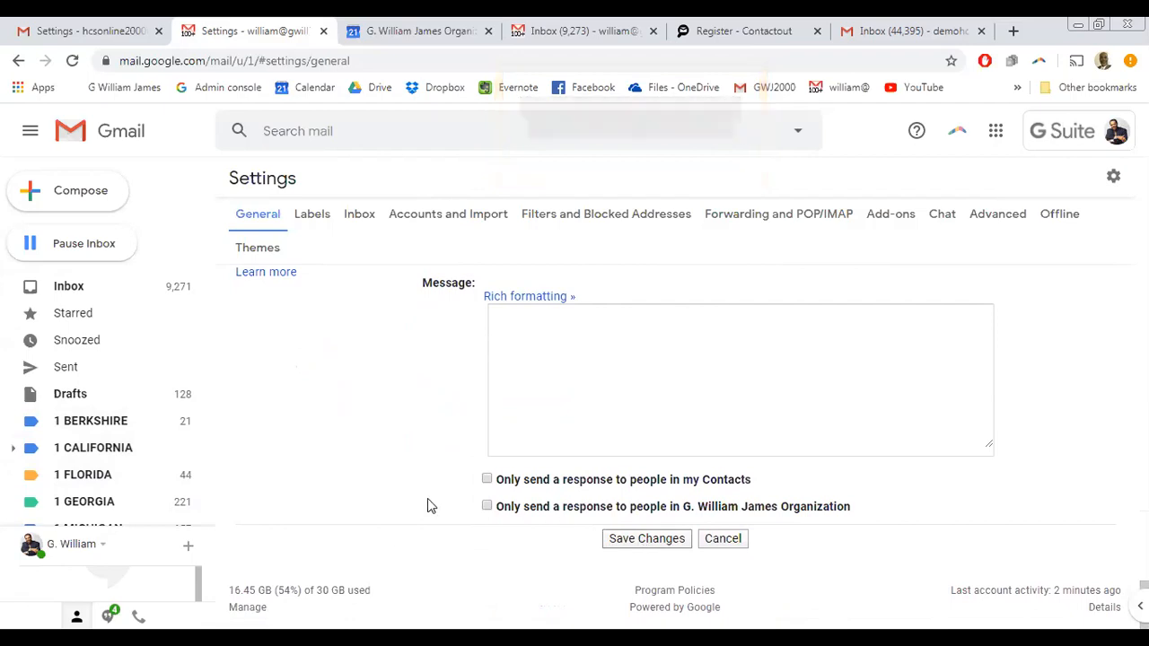
scroll(405, 481, "up", 10)
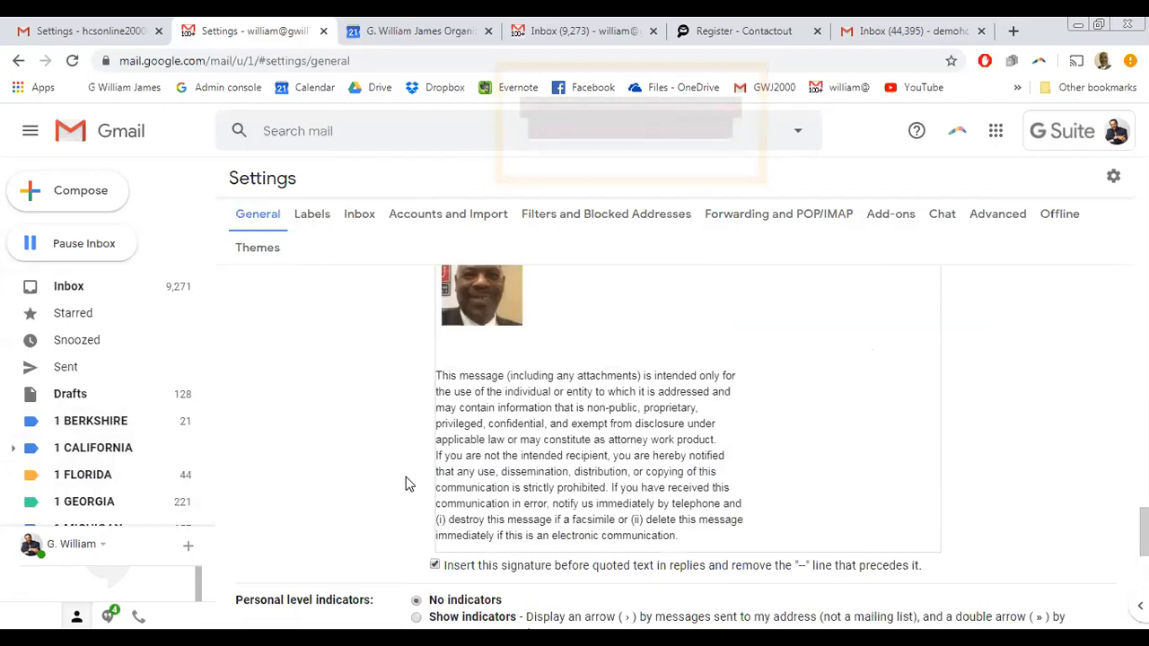
- From the gear menu, open full Settings and switch to the Forwarding and POP/IMAP tab
left_click(1112, 184)
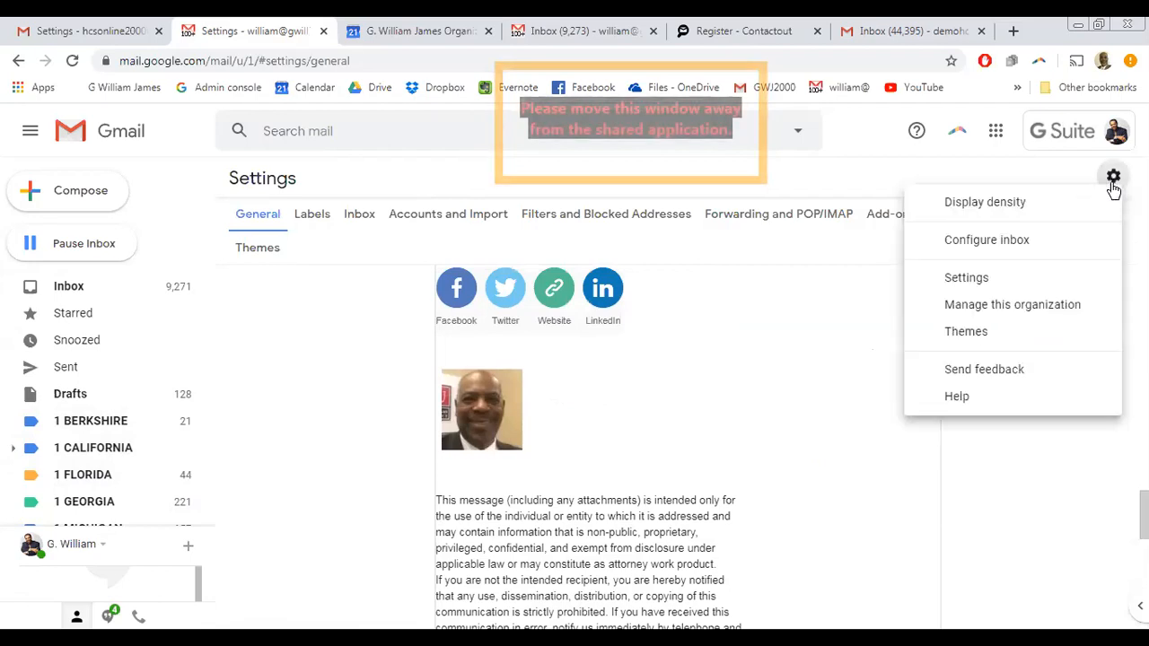
left_click(987, 279)
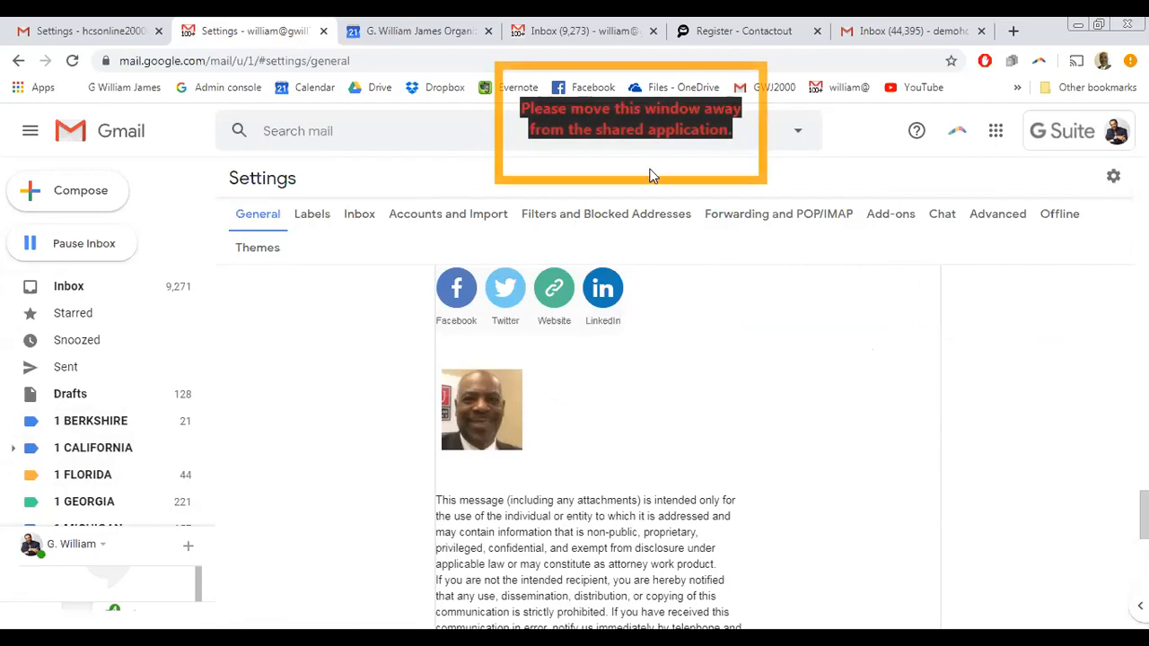
left_click(787, 219)
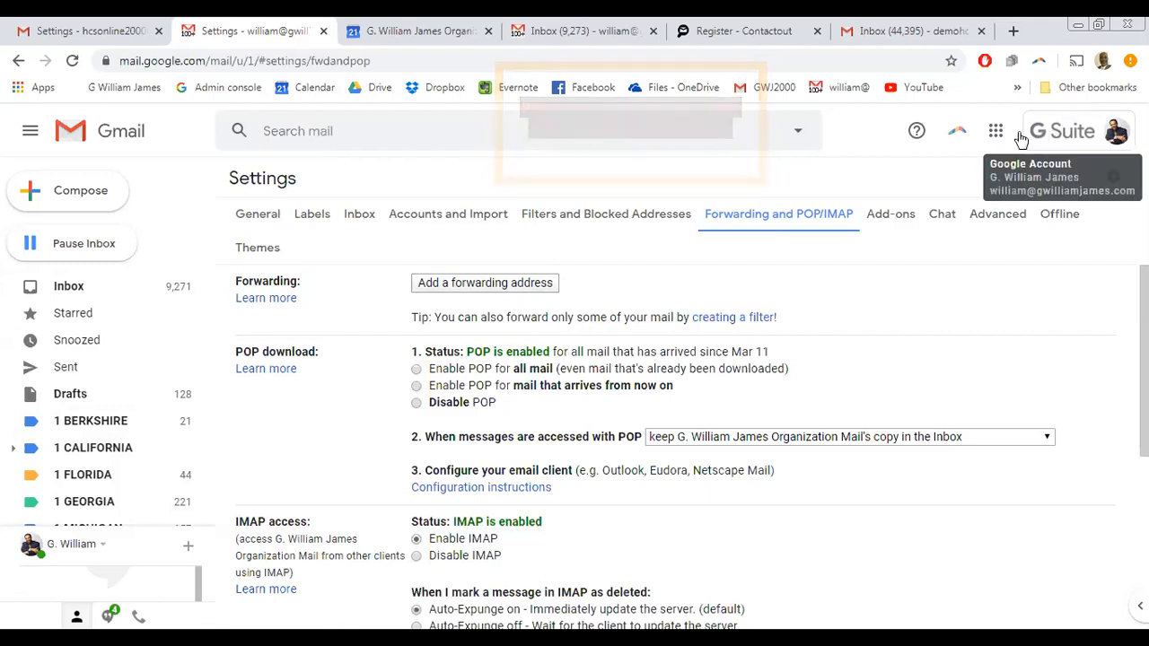
- Review the signed-in accounts, then return to the work account's Forwarding and POP/IMAP tab
left_click(65, 31)
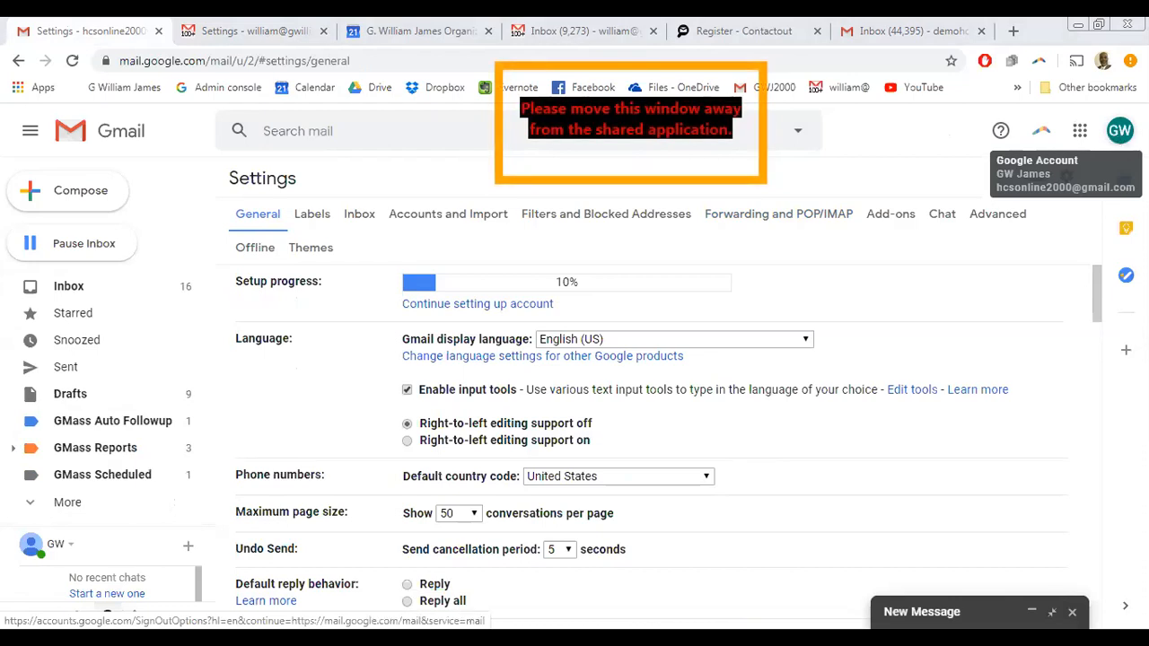
left_click(1117, 136)
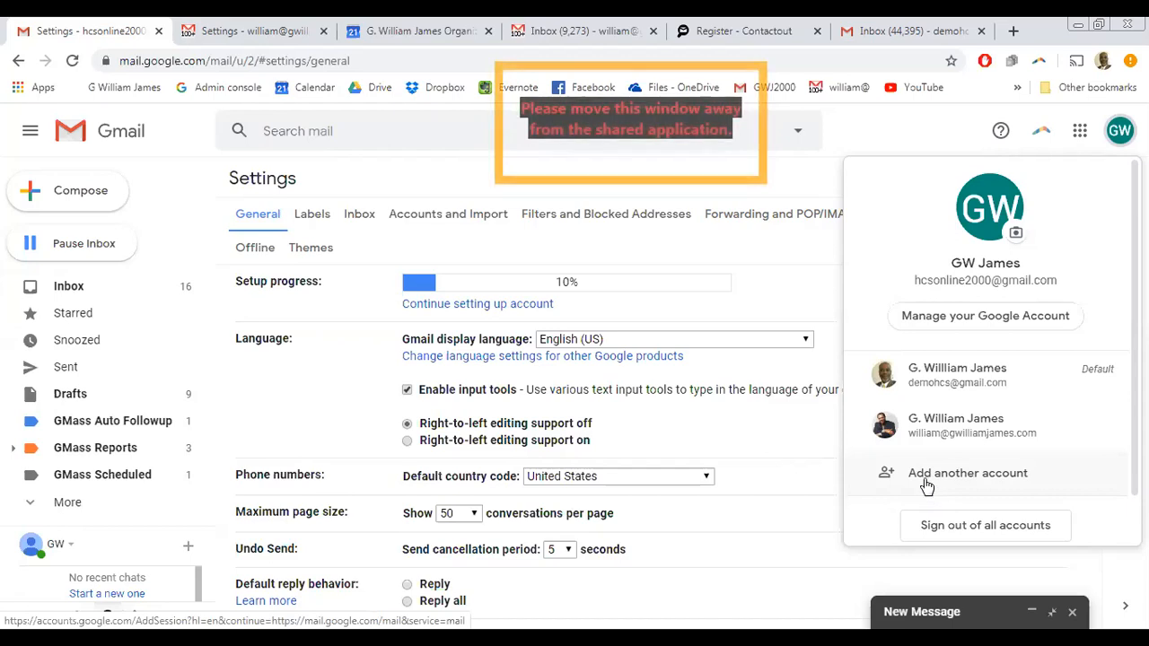
left_click(775, 261)
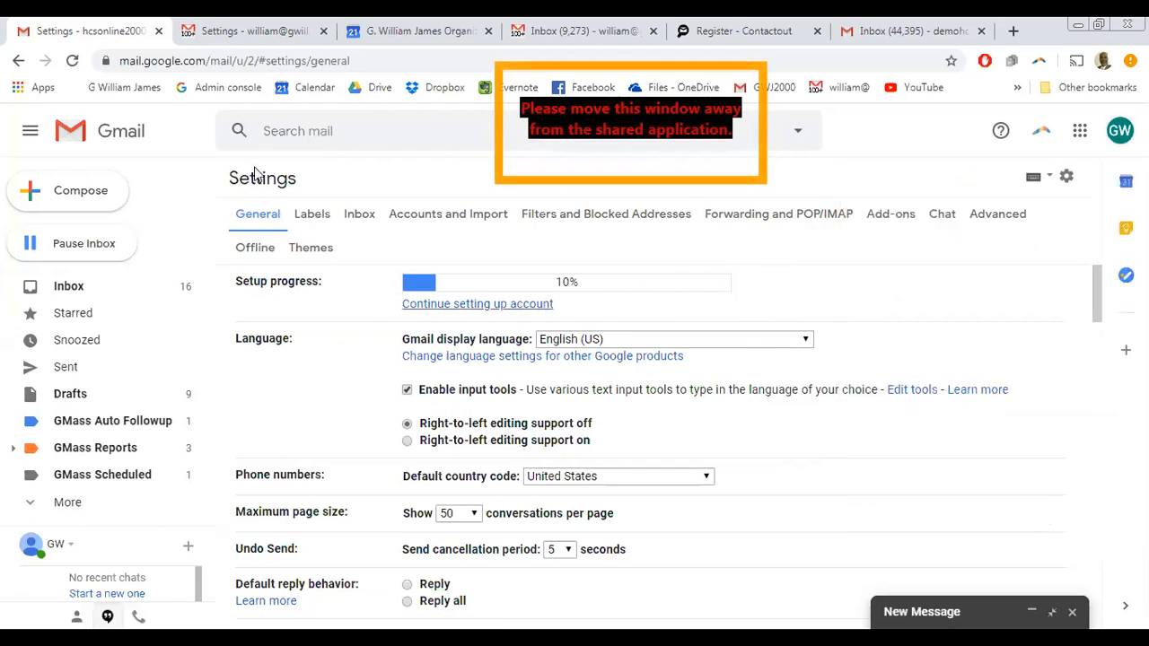
left_click(274, 33)
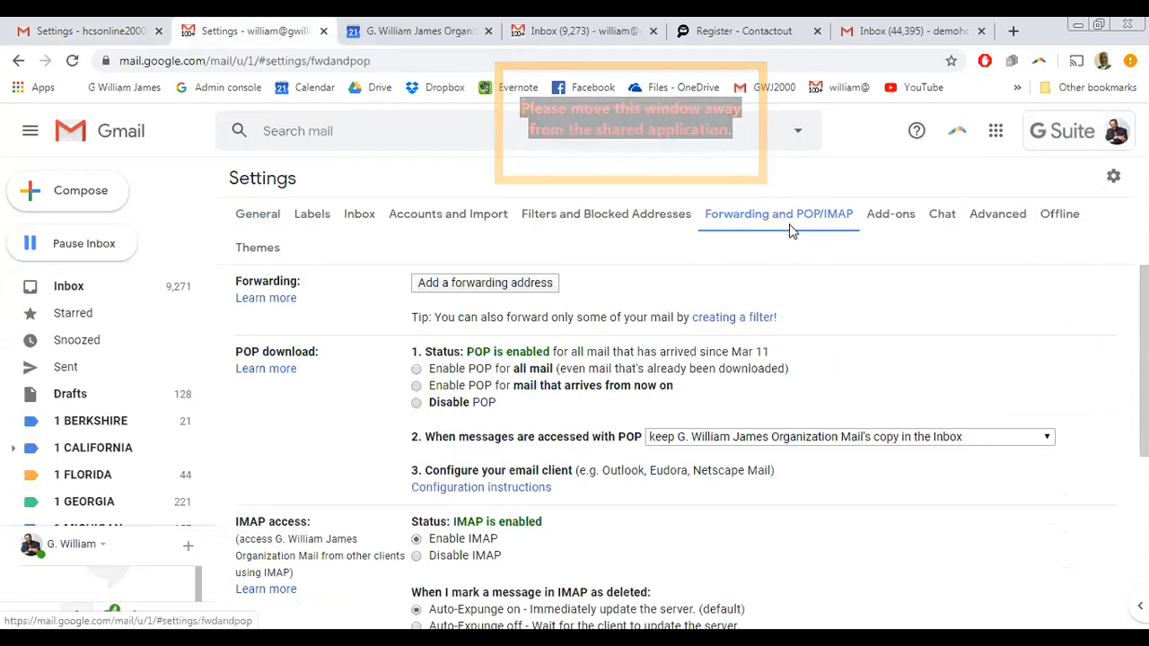
- Add the receiving Gmail address as a forwarding address and proceed so a code is sent
left_click(475, 285)
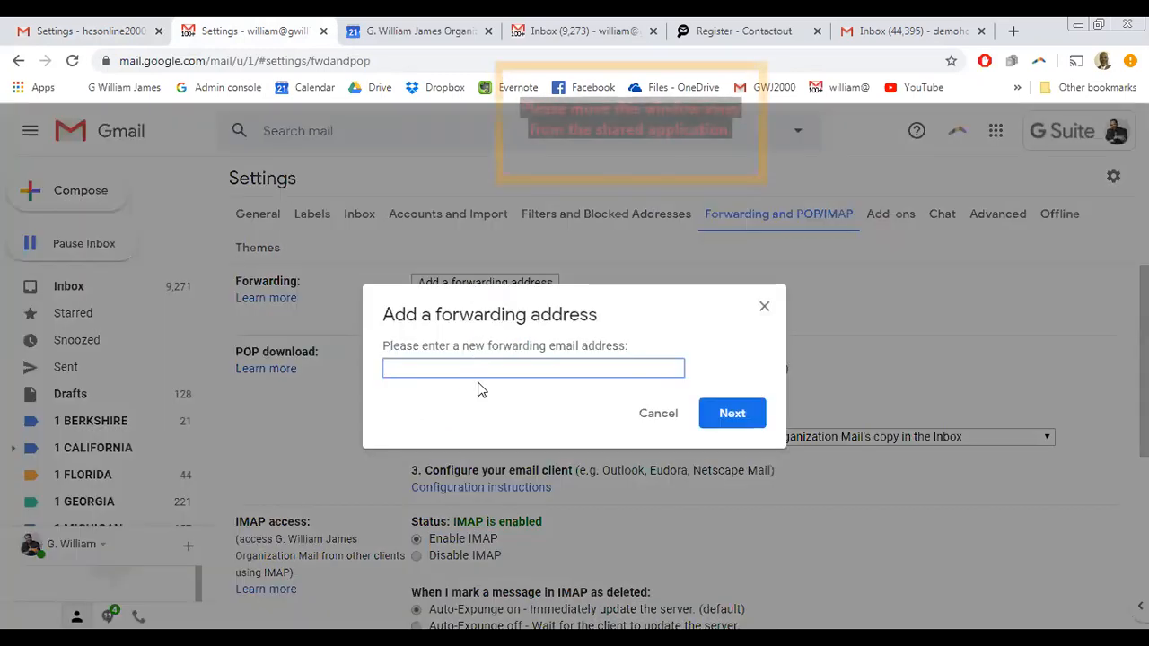
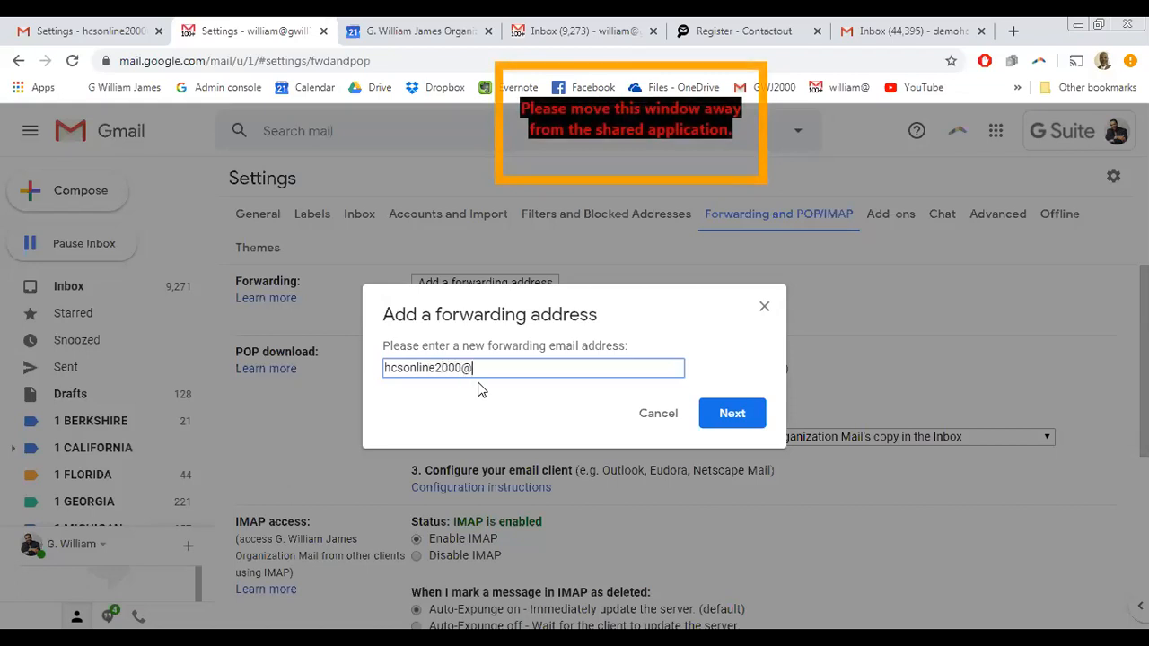
left_click(732, 415)
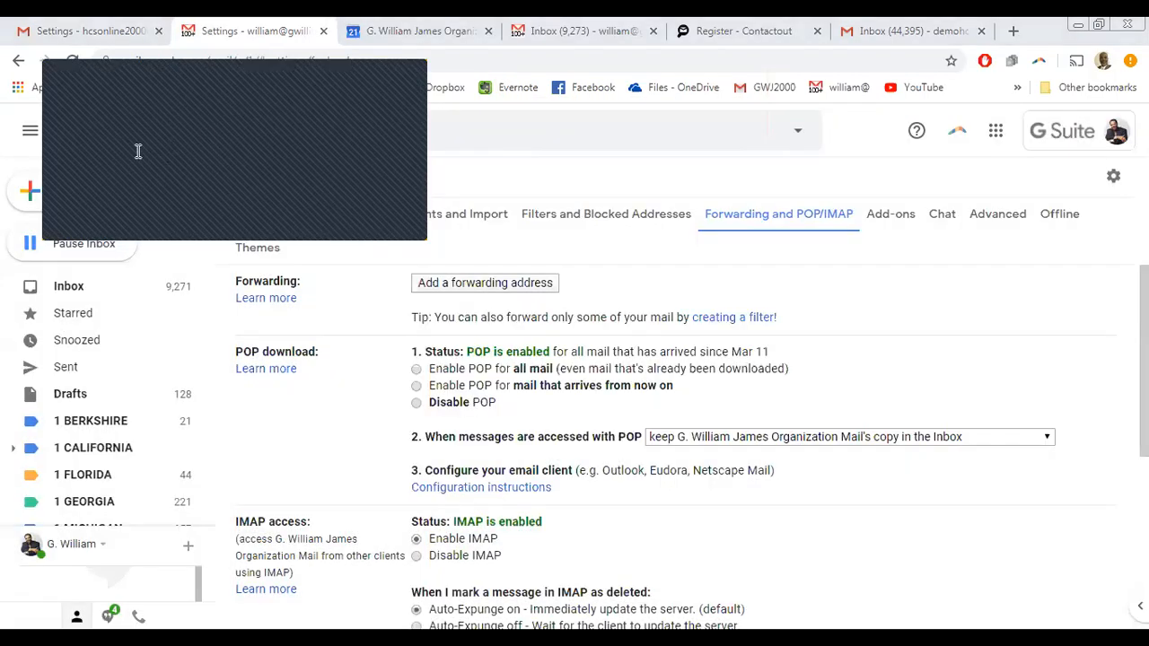
left_click(79, 144)
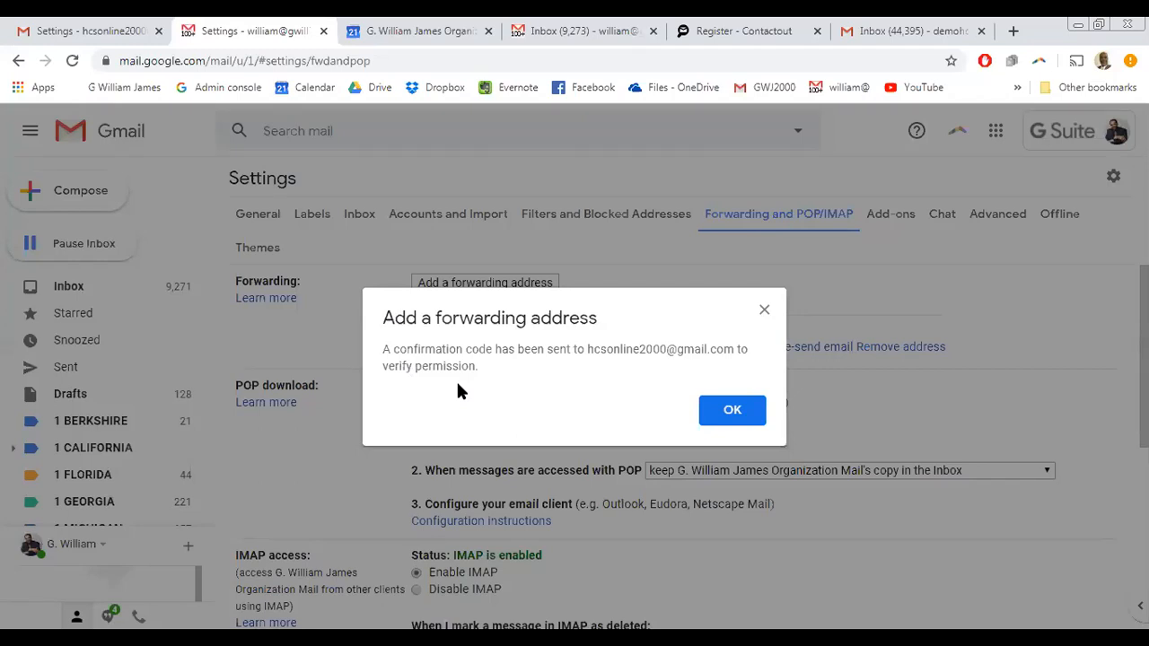
- Dismiss the notice and open the forwarding confirmation email in the receiving account's inbox
left_click(733, 410)
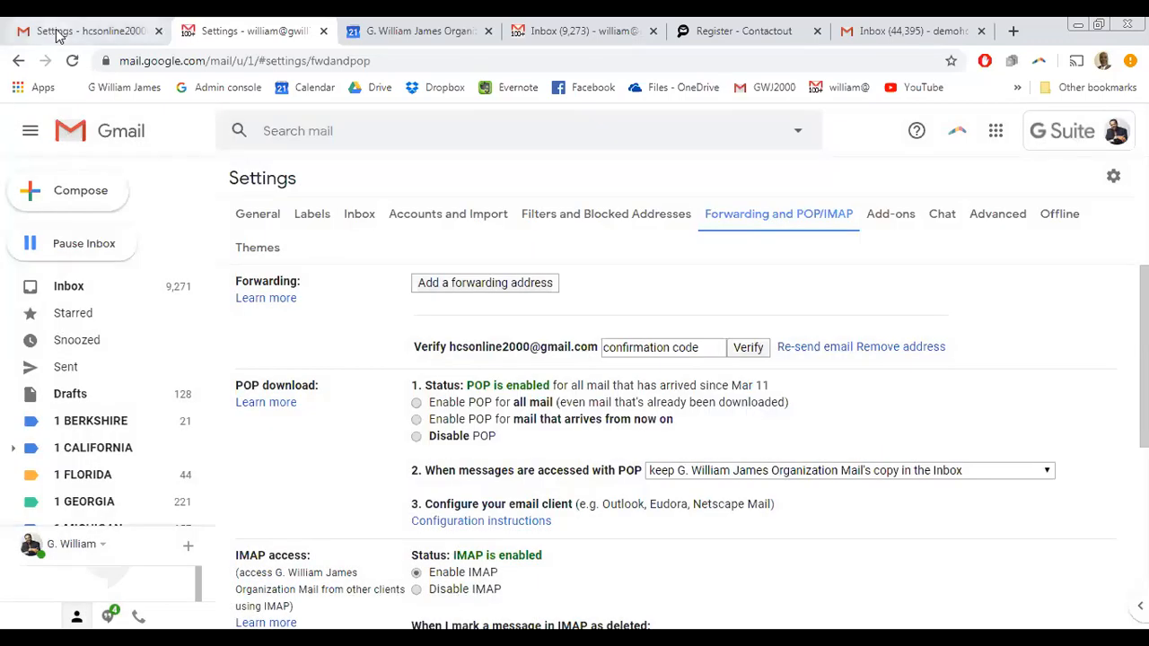
left_click(55, 33)
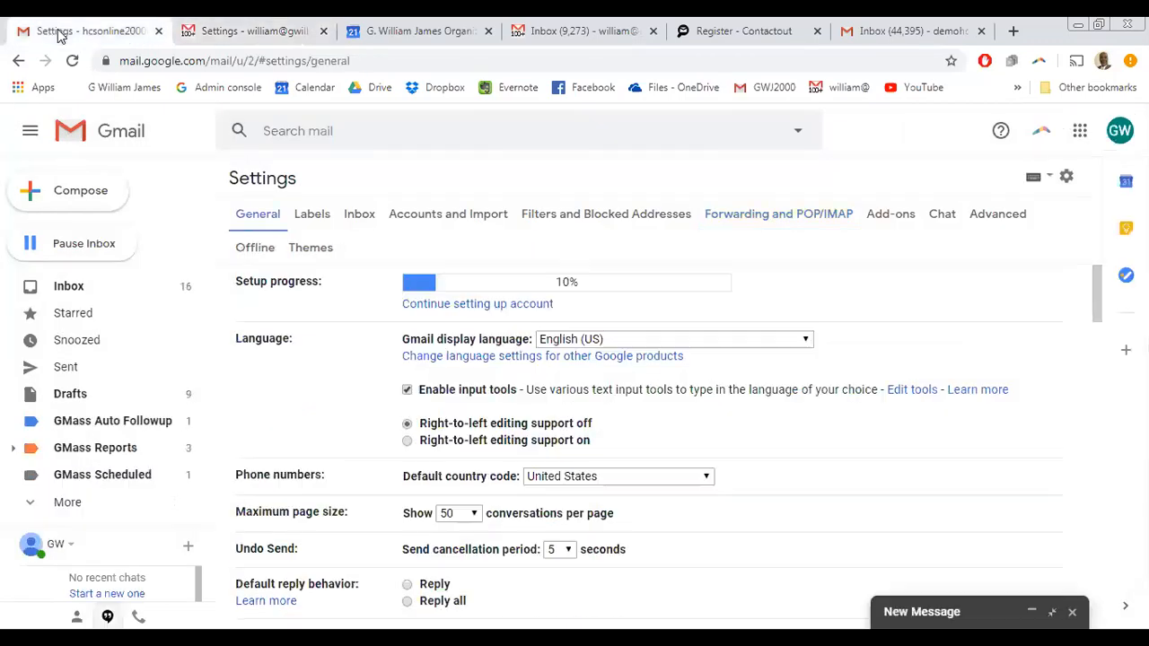
left_click(65, 294)
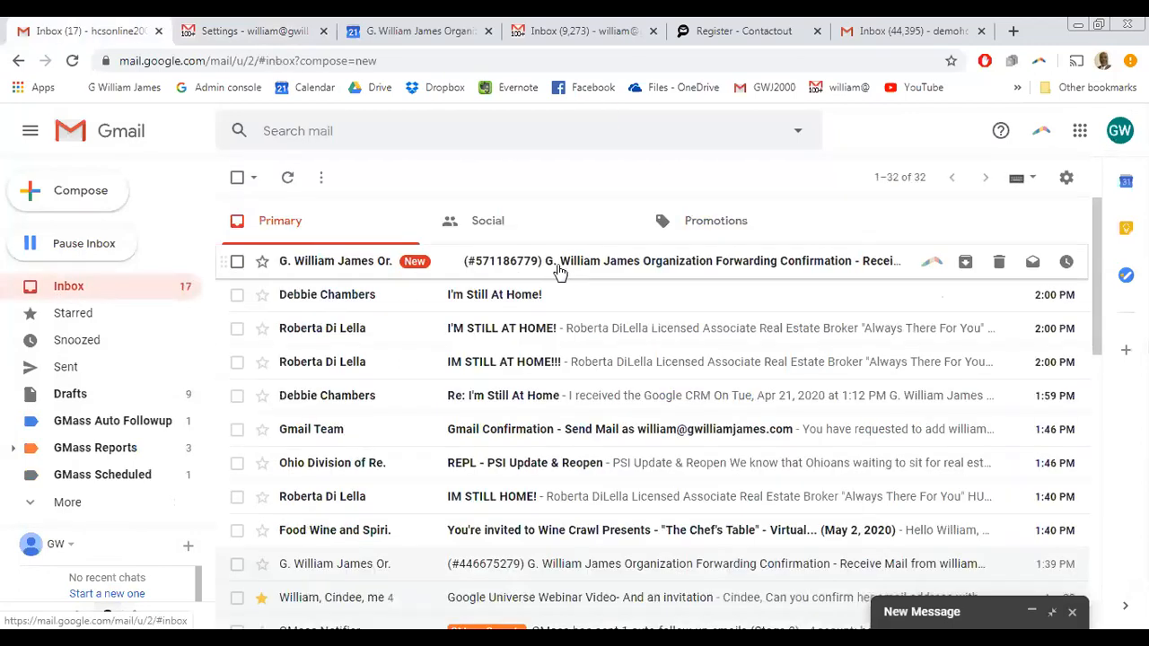
left_click(599, 264)
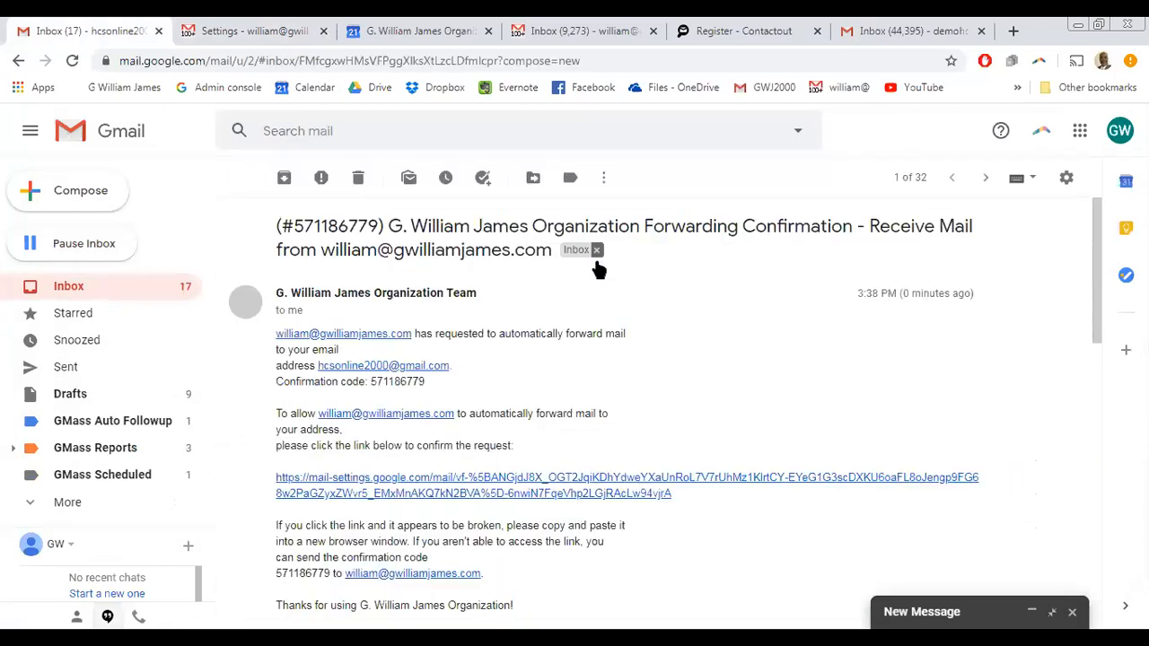
- Copy the confirmation code from the email and return to the forwarding settings
double_click(391, 383)
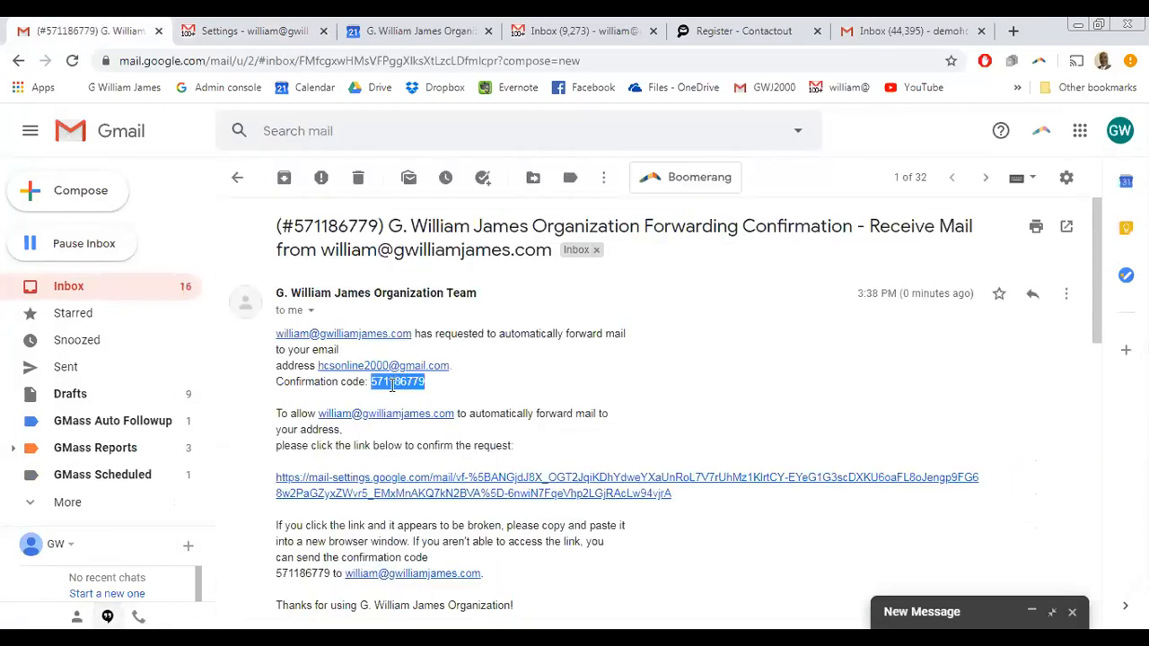
right_click(392, 385)
left_click(427, 401)
left_click(248, 31)
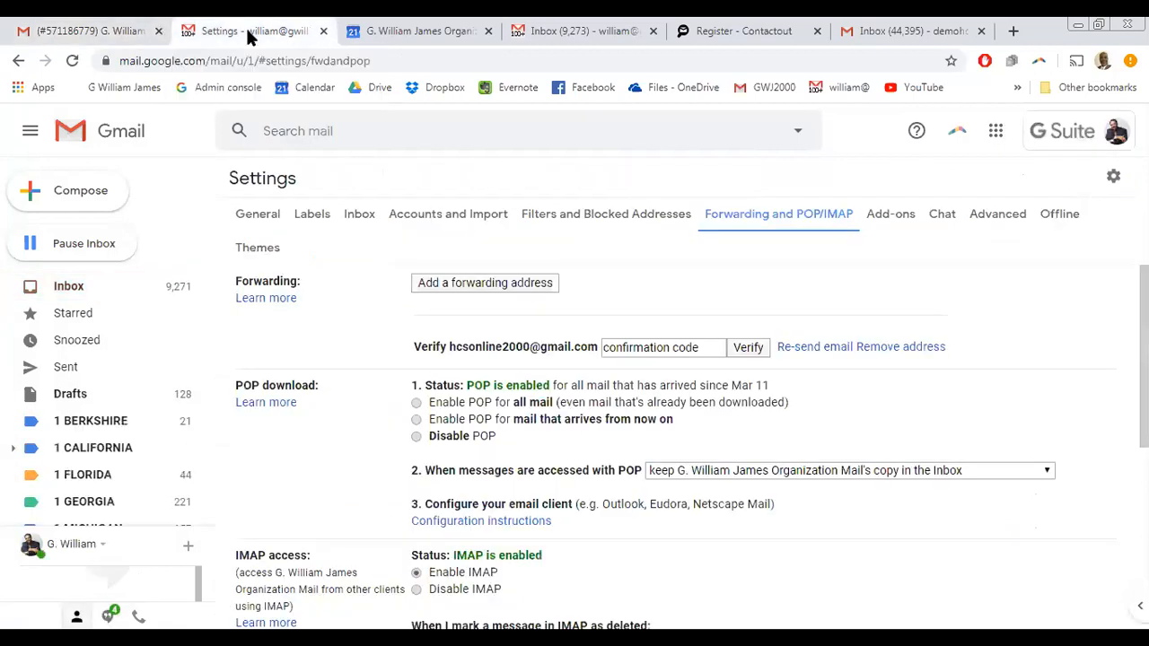
- Paste the confirmation code and verify the forwarding address
left_click(674, 351)
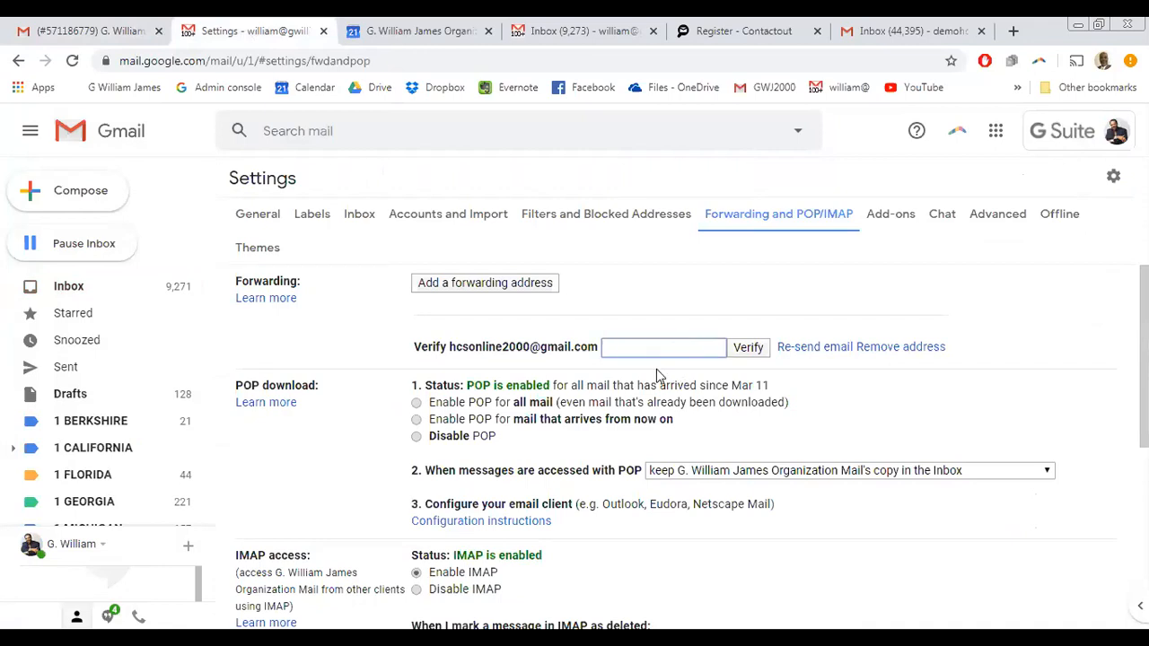
key("ctrl+v")
left_click(748, 348)
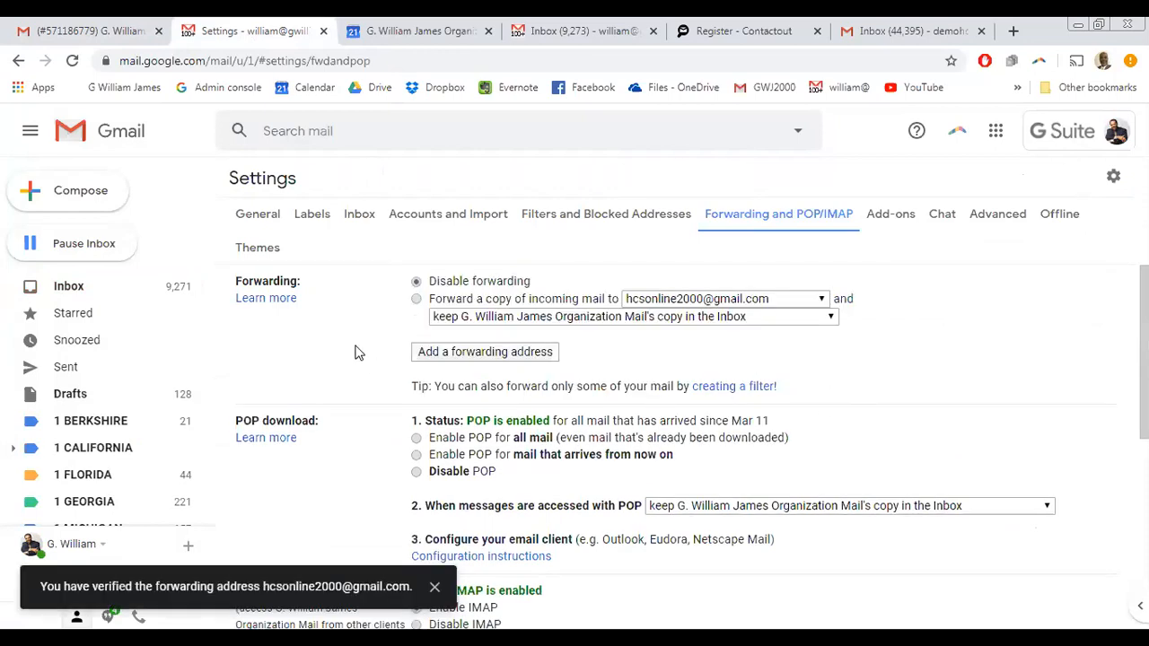
- Choose 'Forward a copy of incoming mail to' the verified address and save changes
left_click(416, 299)
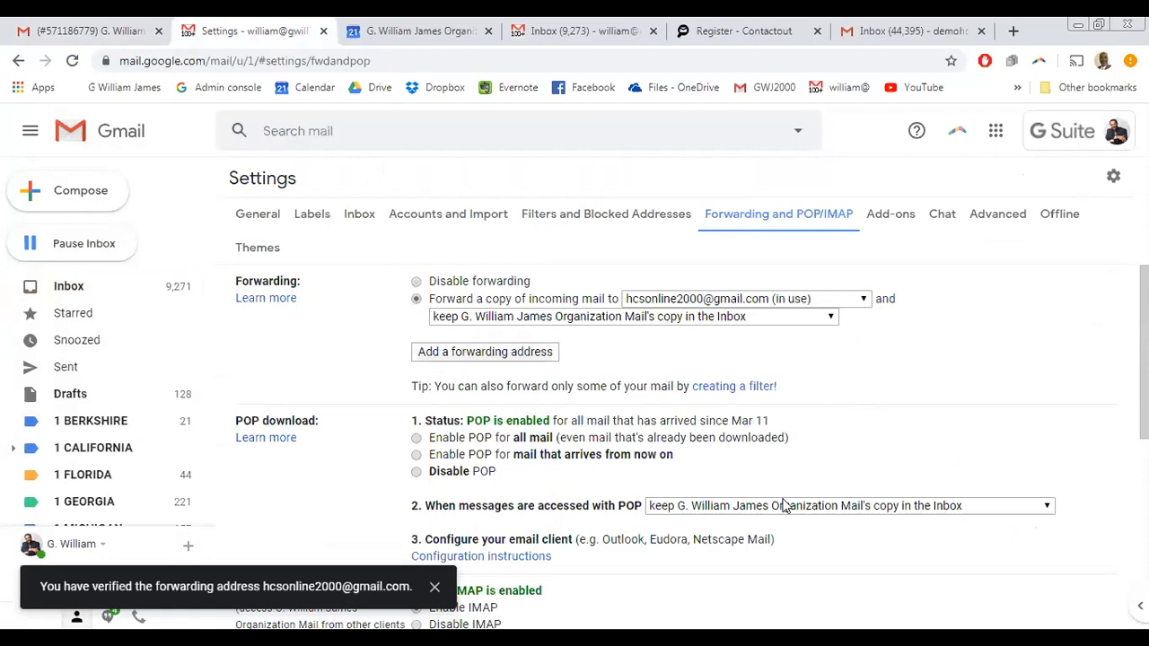
scroll(784, 511, "down", 10)
scroll(784, 519, "down", 1)
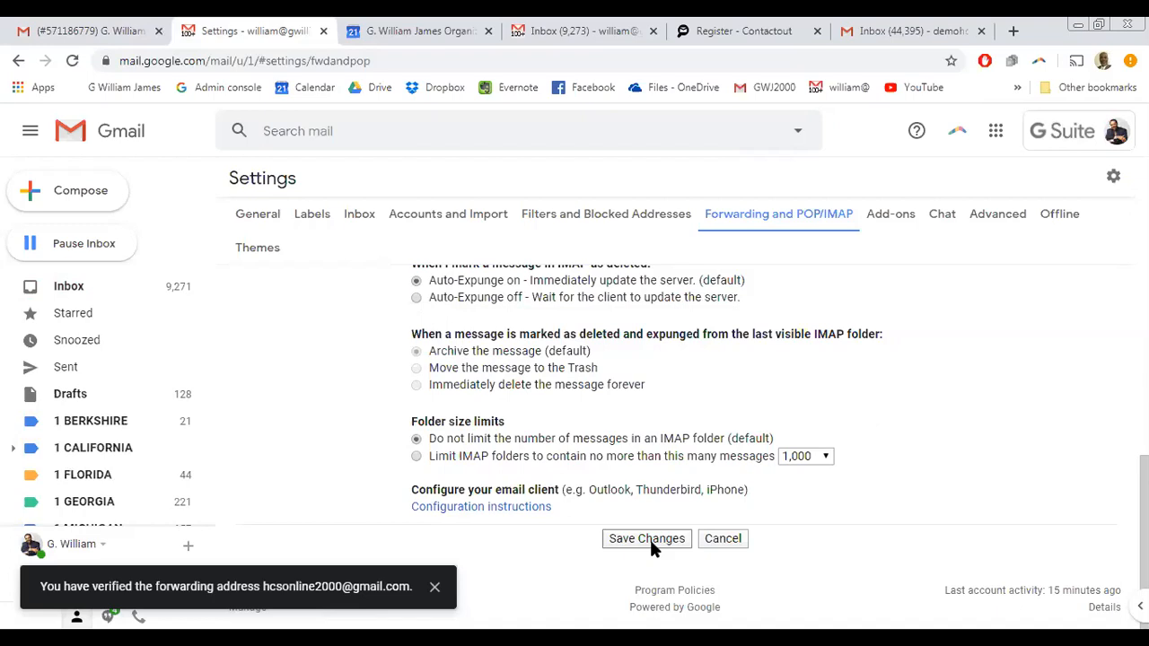
left_click(646, 538)
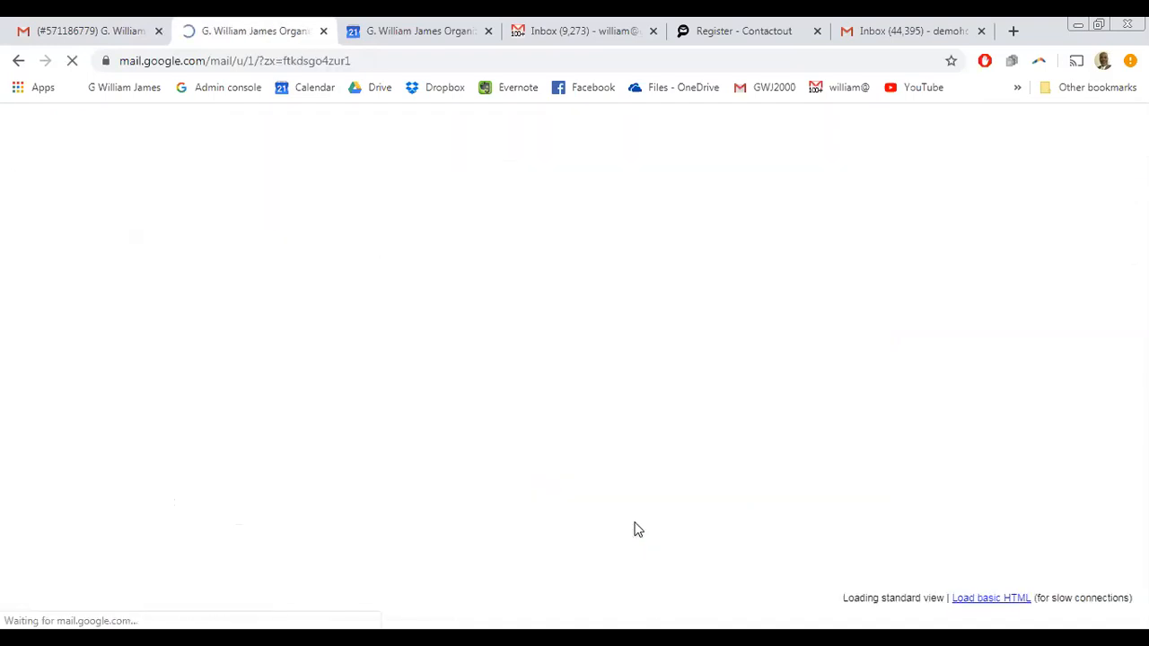
left_click(94, 33)
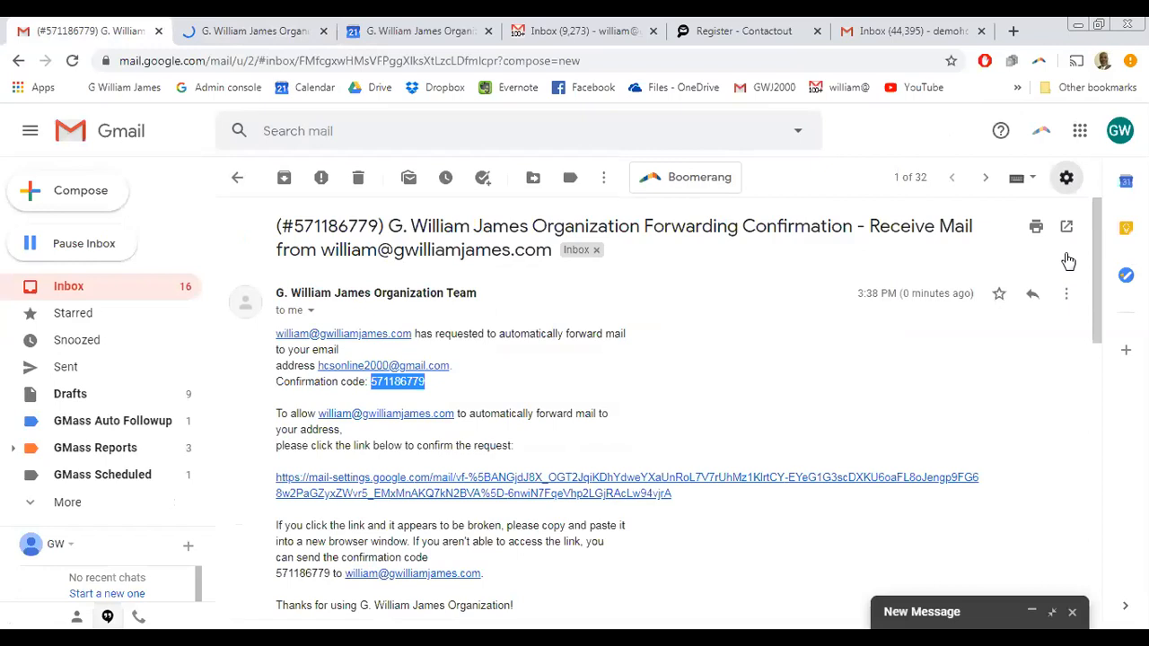
- In the receiving account's Accounts and Import settings, delete the extra Send mail as address
left_click(1066, 176)
left_click(969, 278)
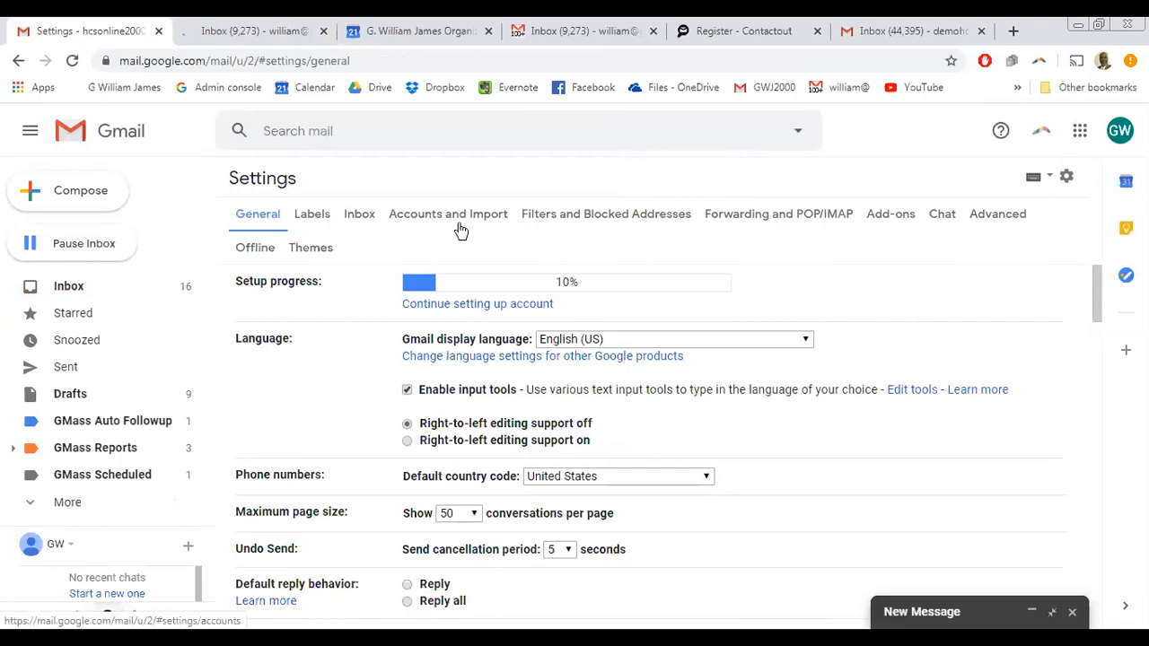
left_click(431, 219)
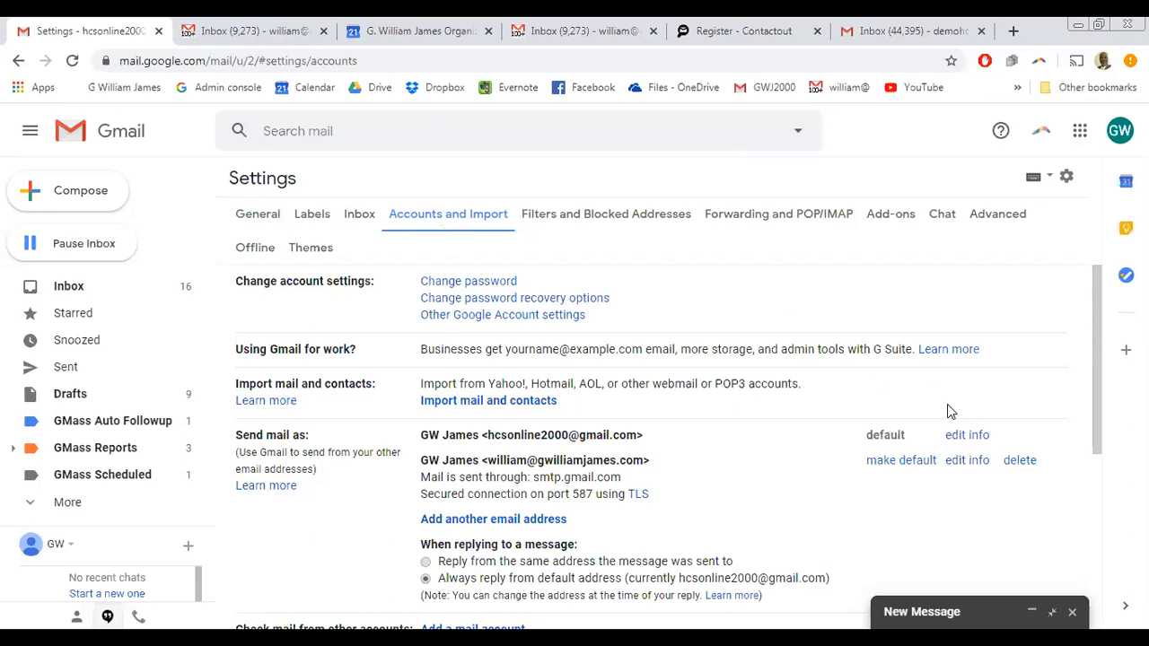
left_click(1019, 462)
left_click(734, 403)
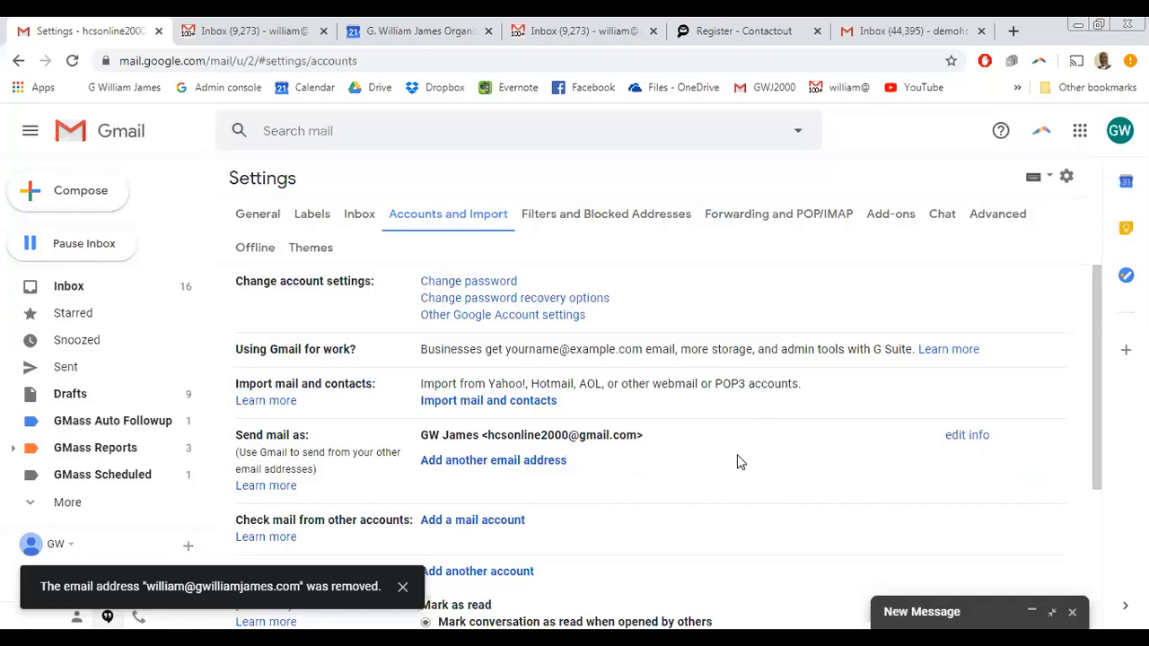
scroll(639, 516, "down", 2)
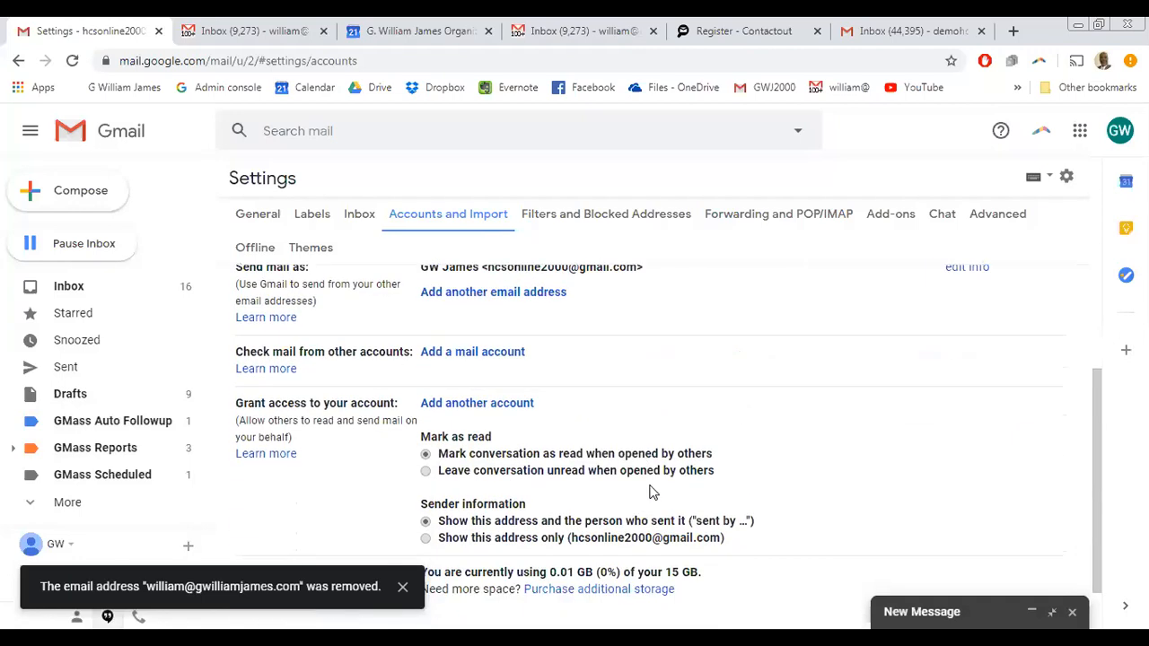
scroll(786, 409, "down", 1)
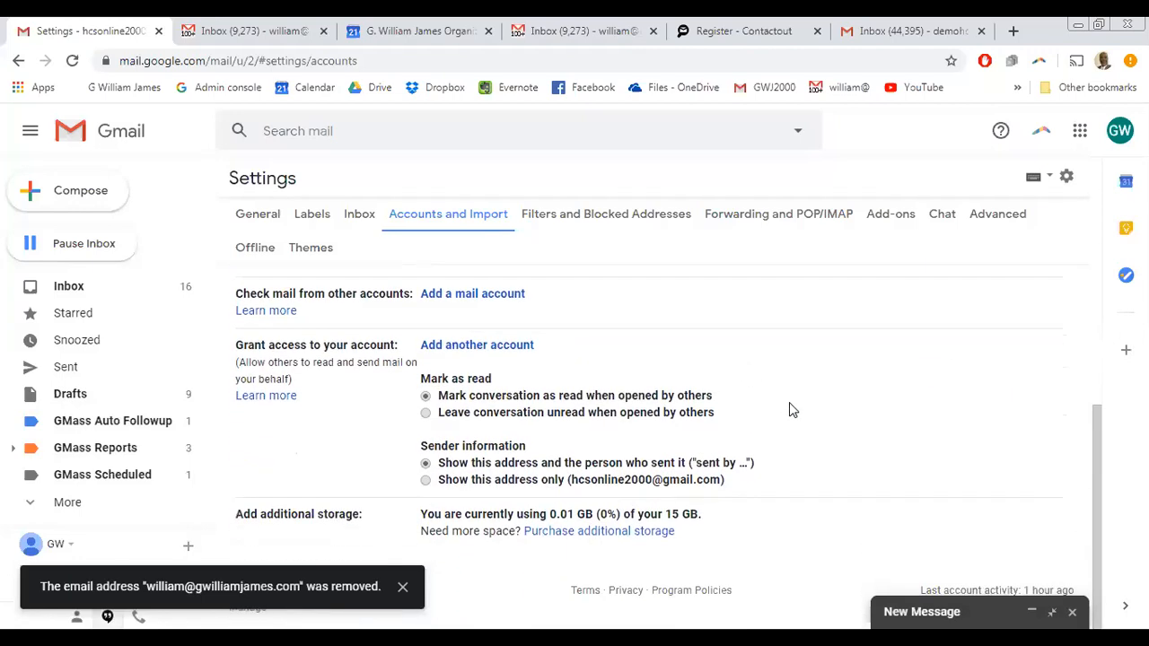
scroll(789, 406, "up", 1)
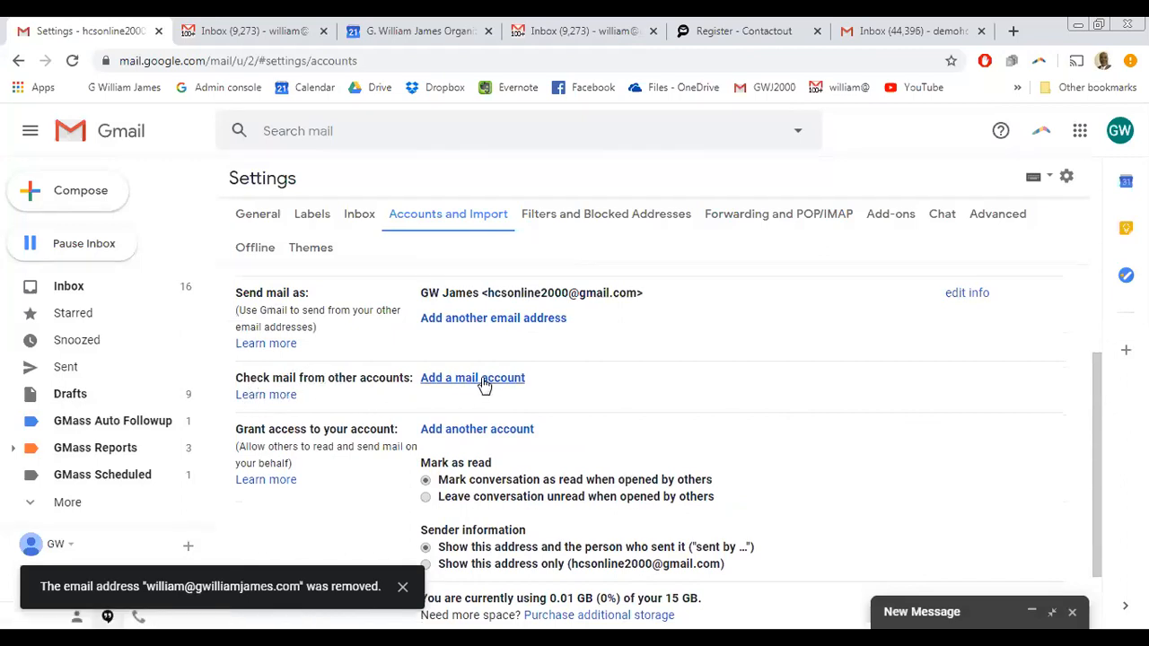
- Add the Hotmail address as a mail account and link it using Gmailify
left_click(483, 385)
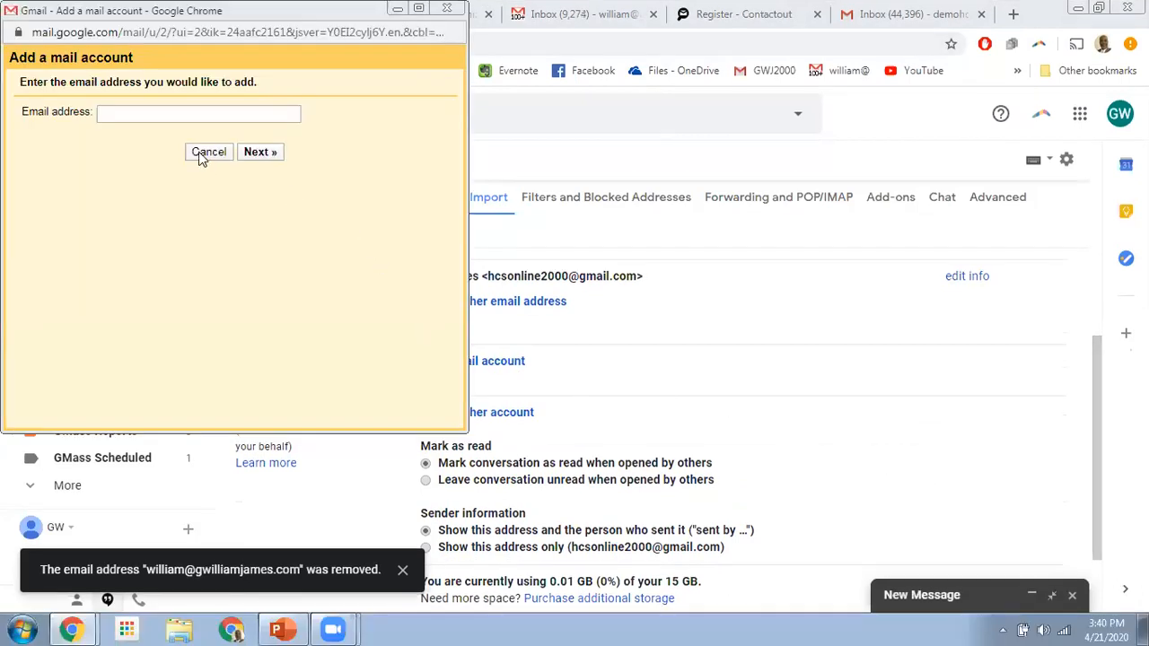
left_click(118, 114)
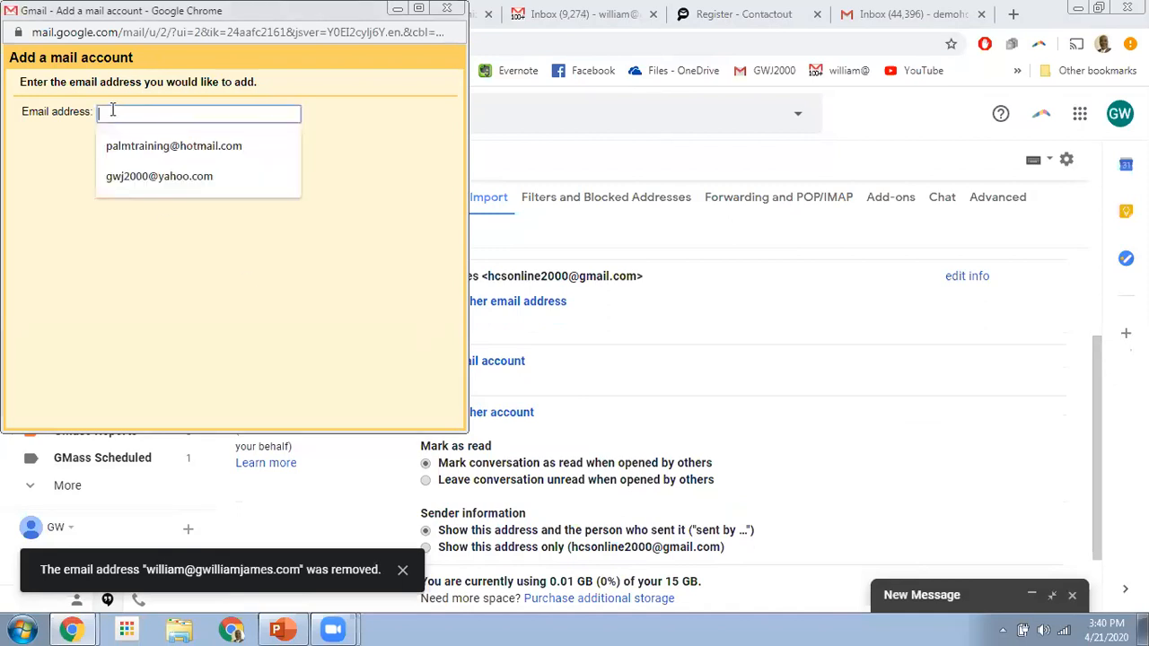
left_click(131, 147)
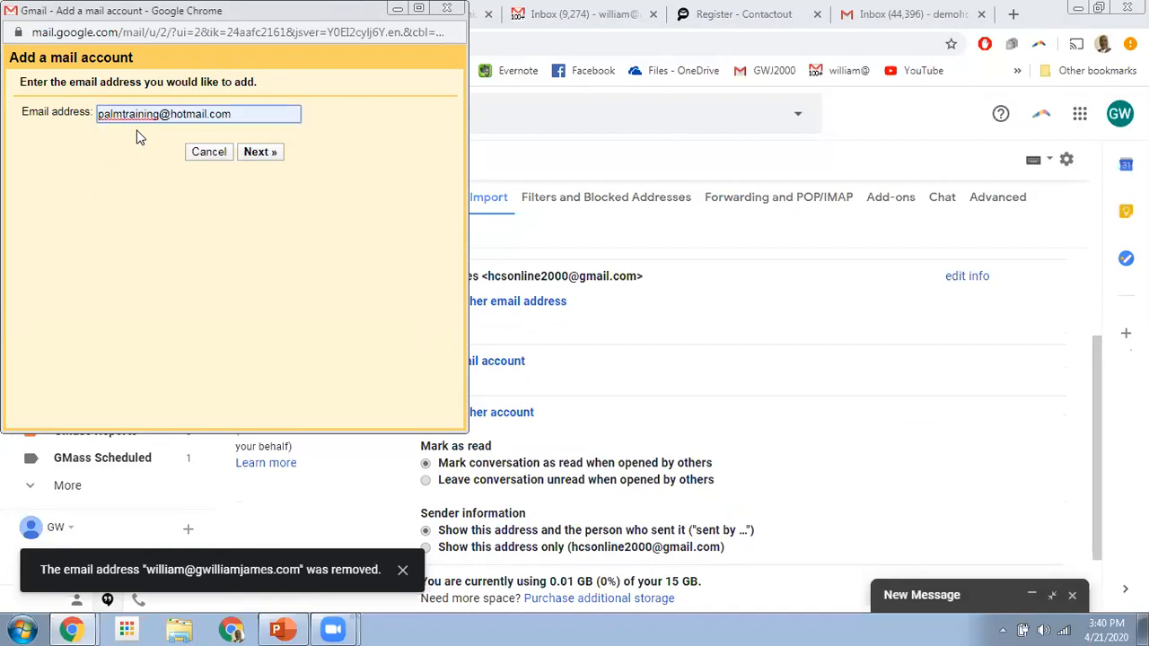
left_click(263, 155)
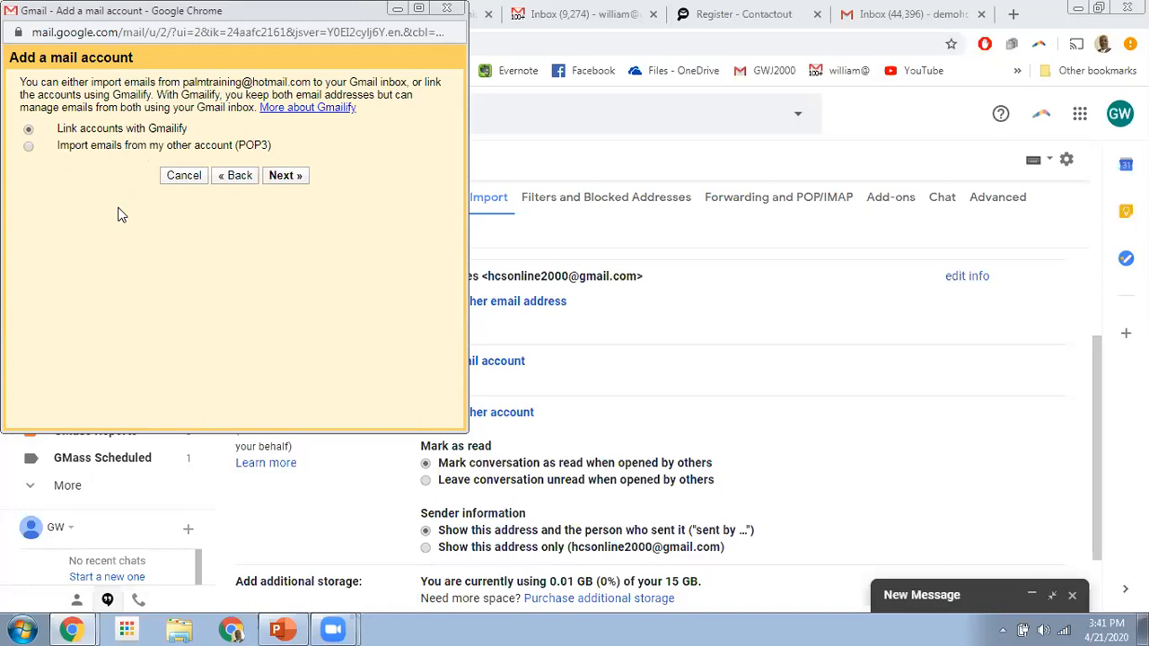
left_click(287, 179)
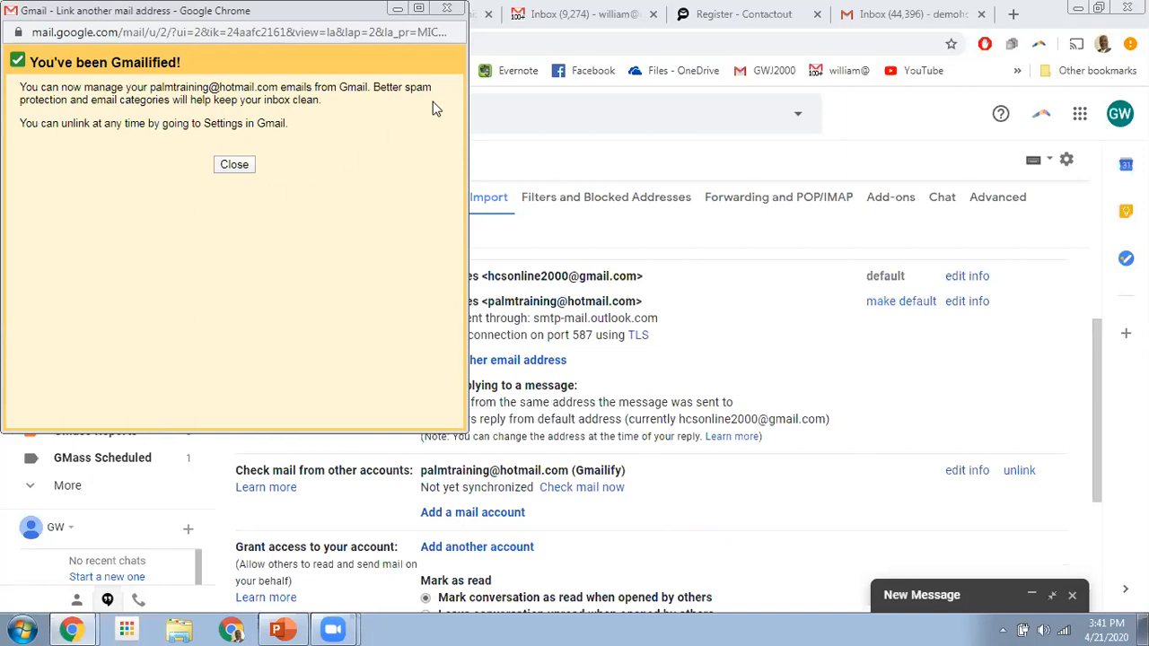
left_click(446, 8)
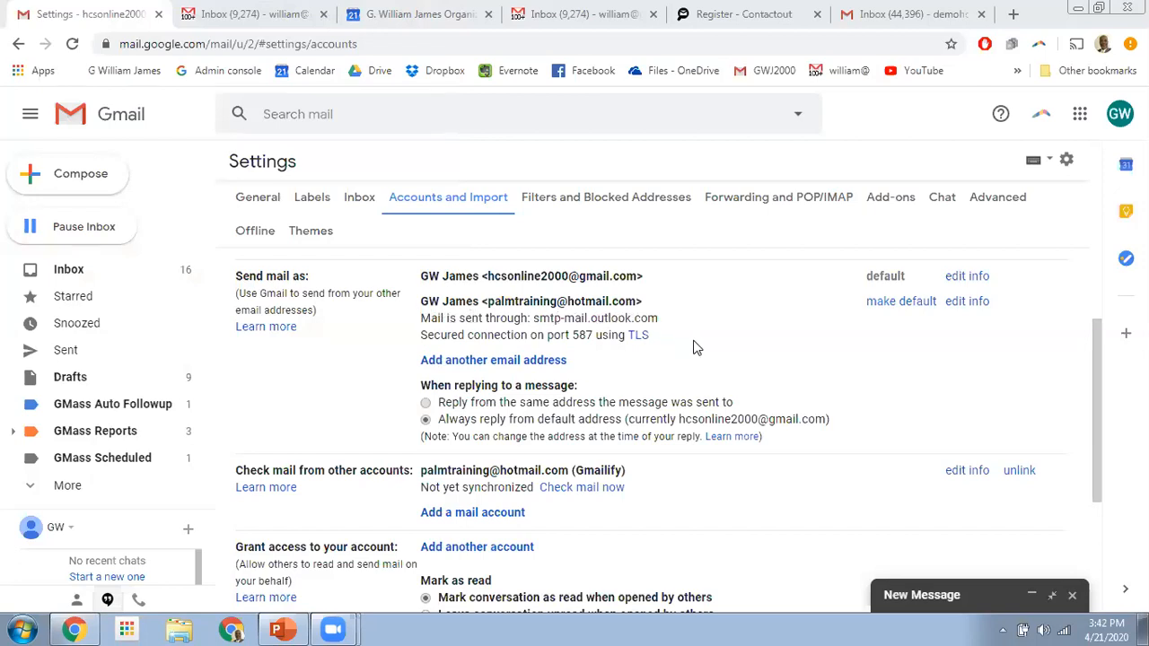
- Start adding the own-domain address as a send-as alias and continue to SMTP settings
left_click(509, 364)
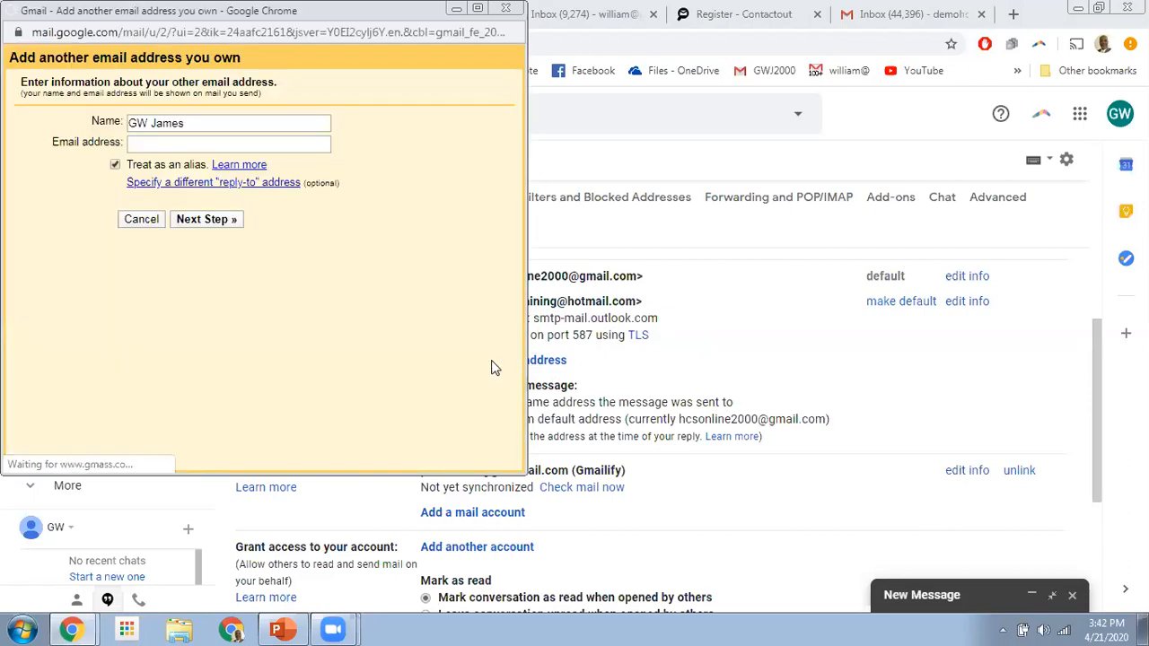
left_click(192, 144)
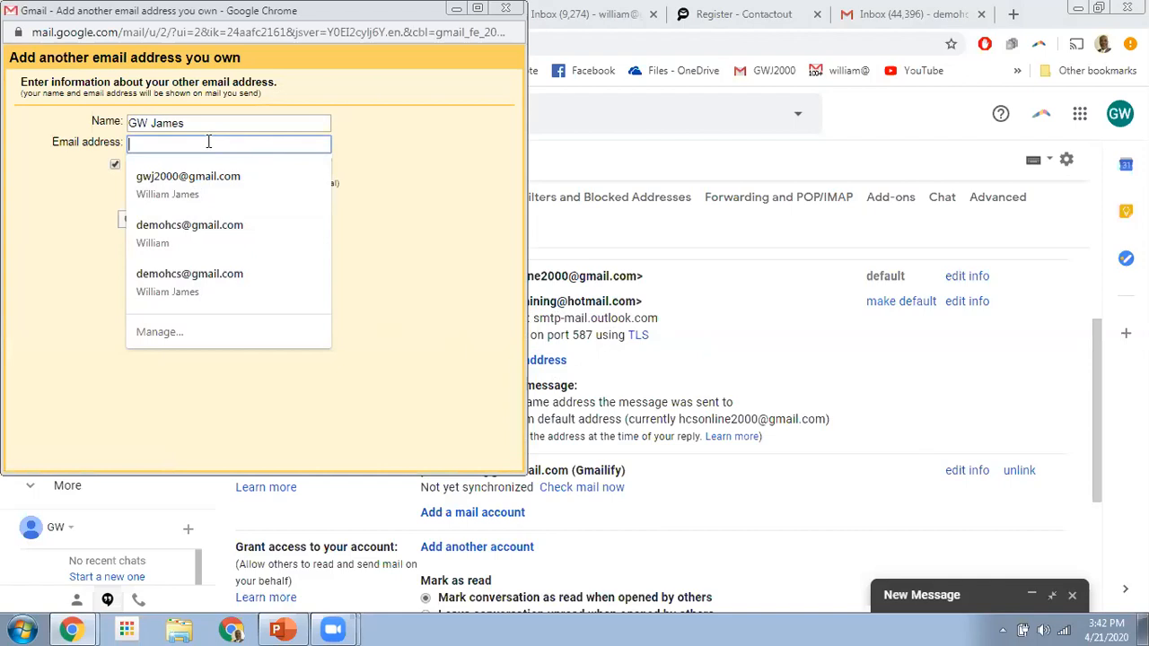
type("w")
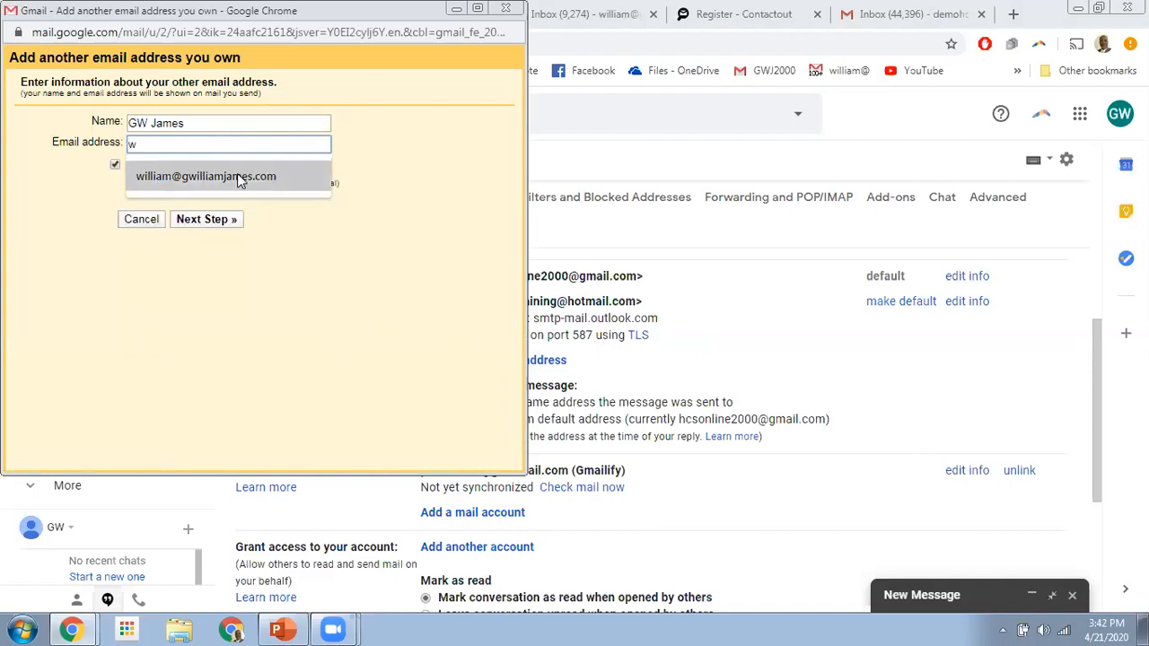
left_click(239, 178)
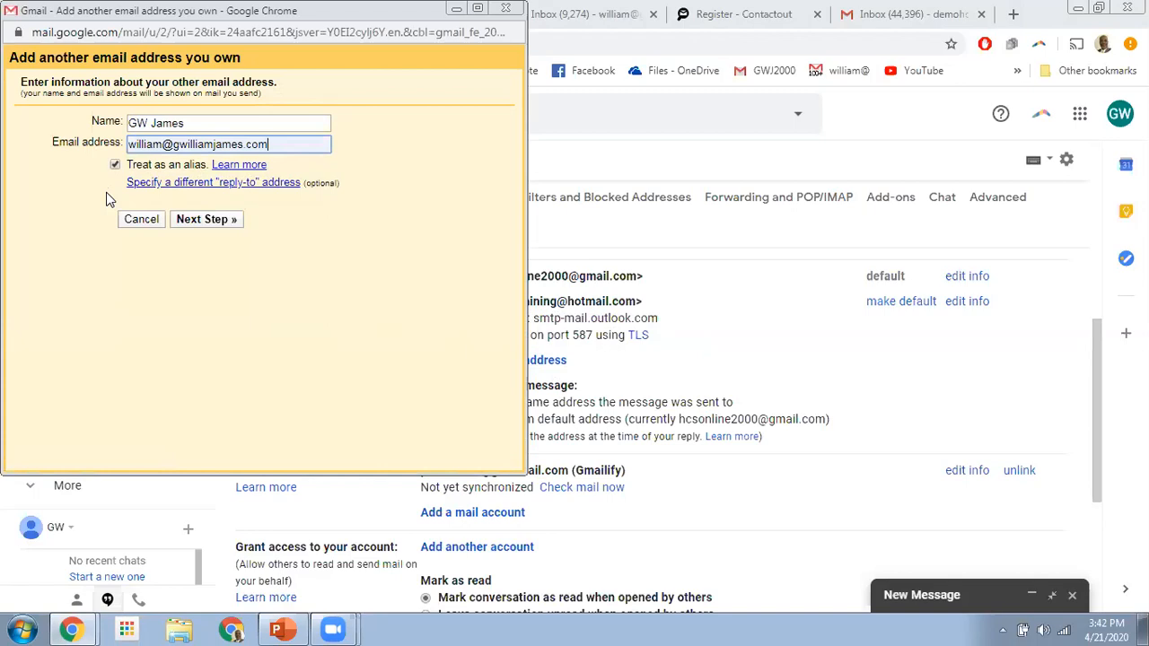
left_click(212, 221)
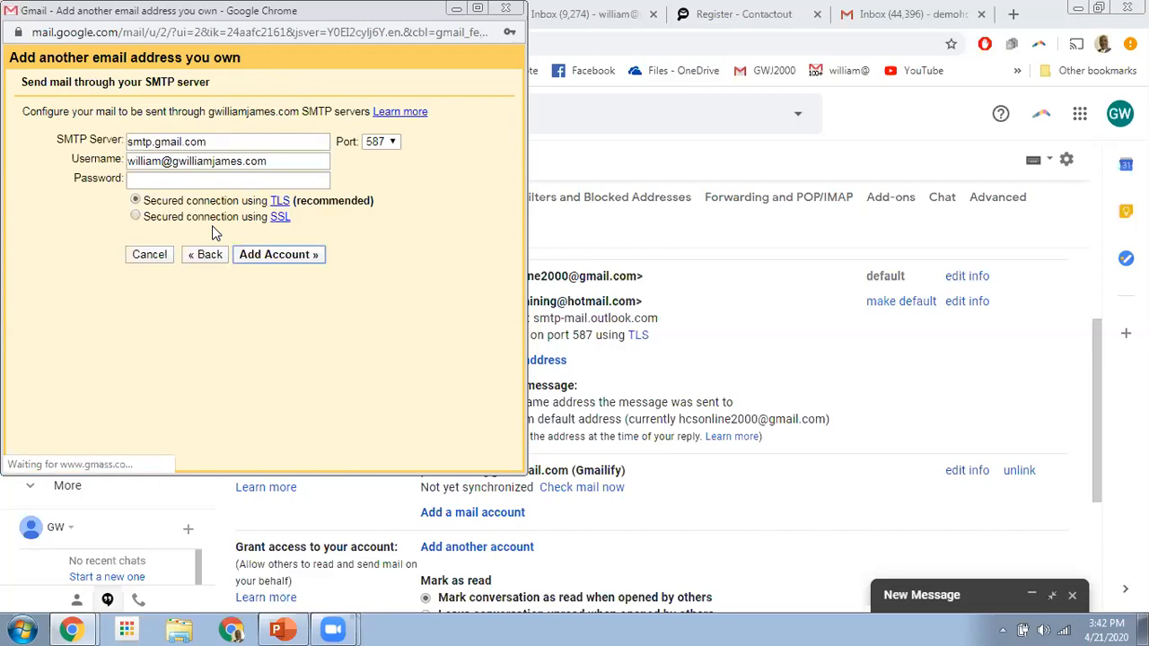
- Enter the account password and submit the smtp.gmail.com settings, which fail authentication
left_click(193, 182)
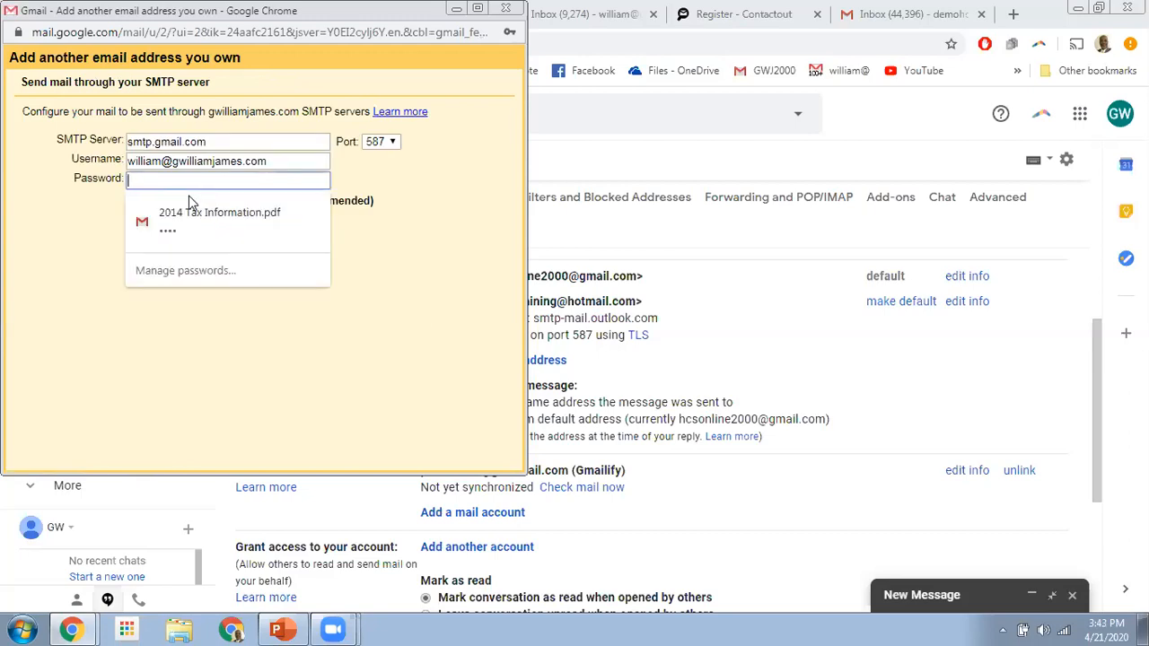
type("****")
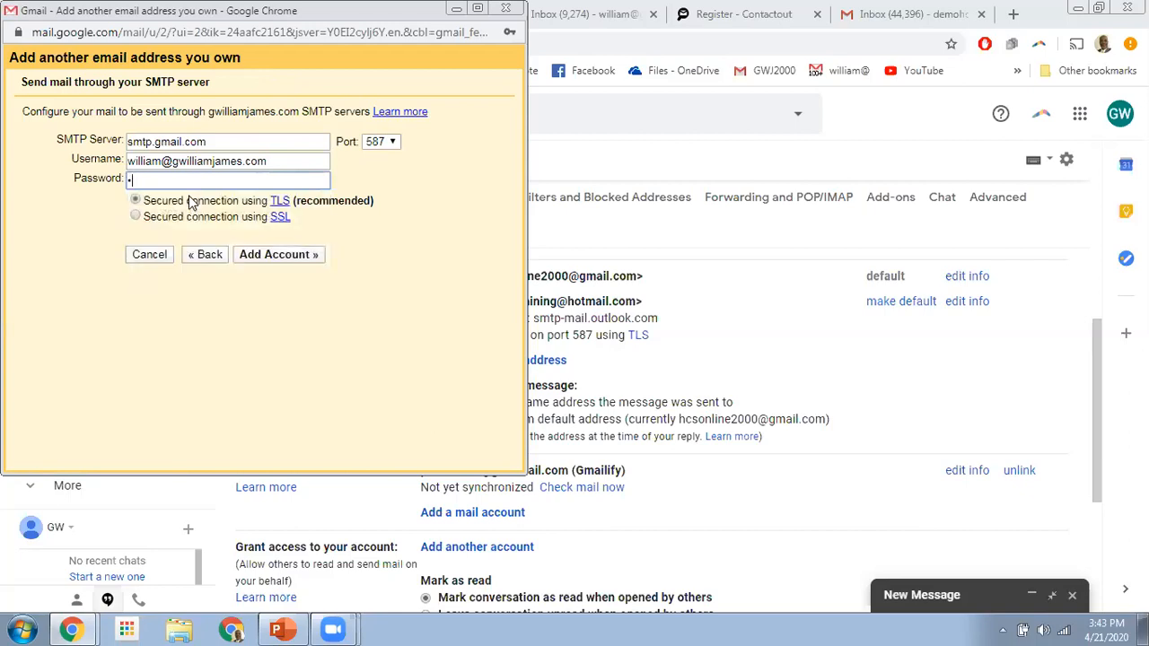
type("*************")
left_click(289, 258)
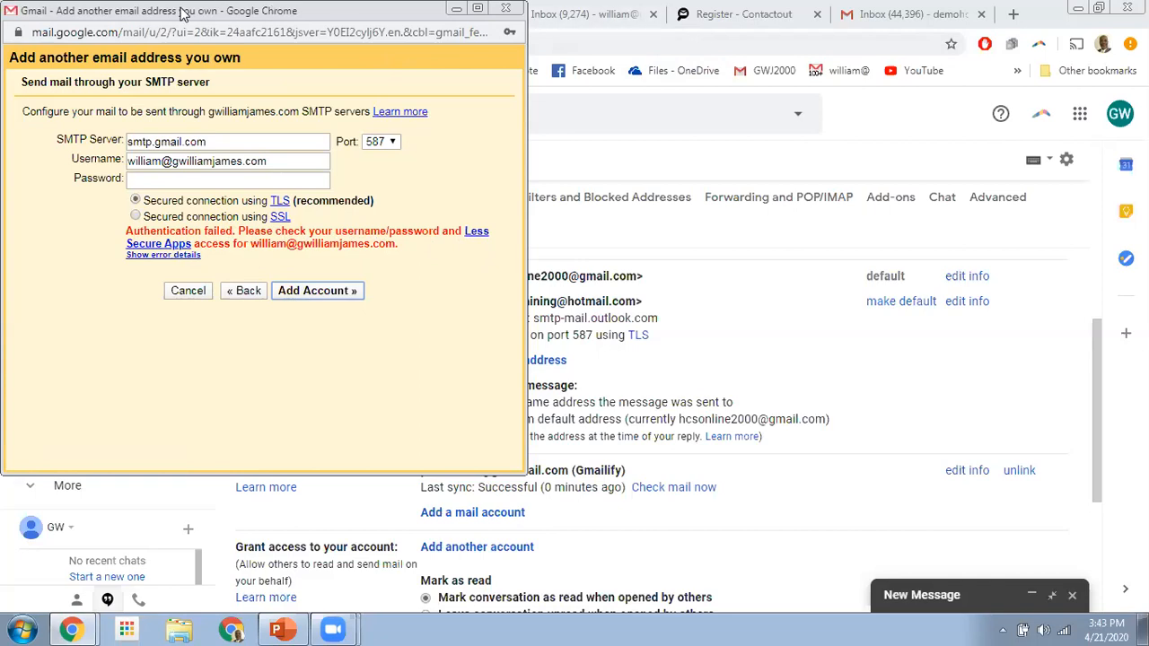
left_click_drag(181, 13, 184, 137)
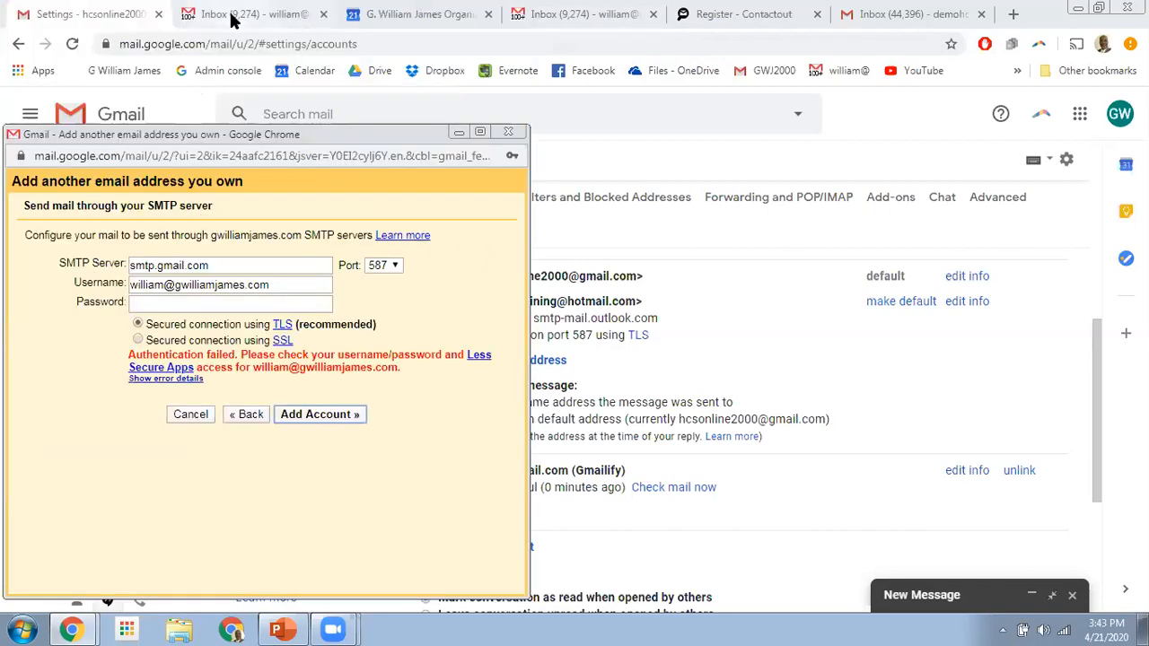
- Open the Security page of the domain account's Google Account
left_click(259, 18)
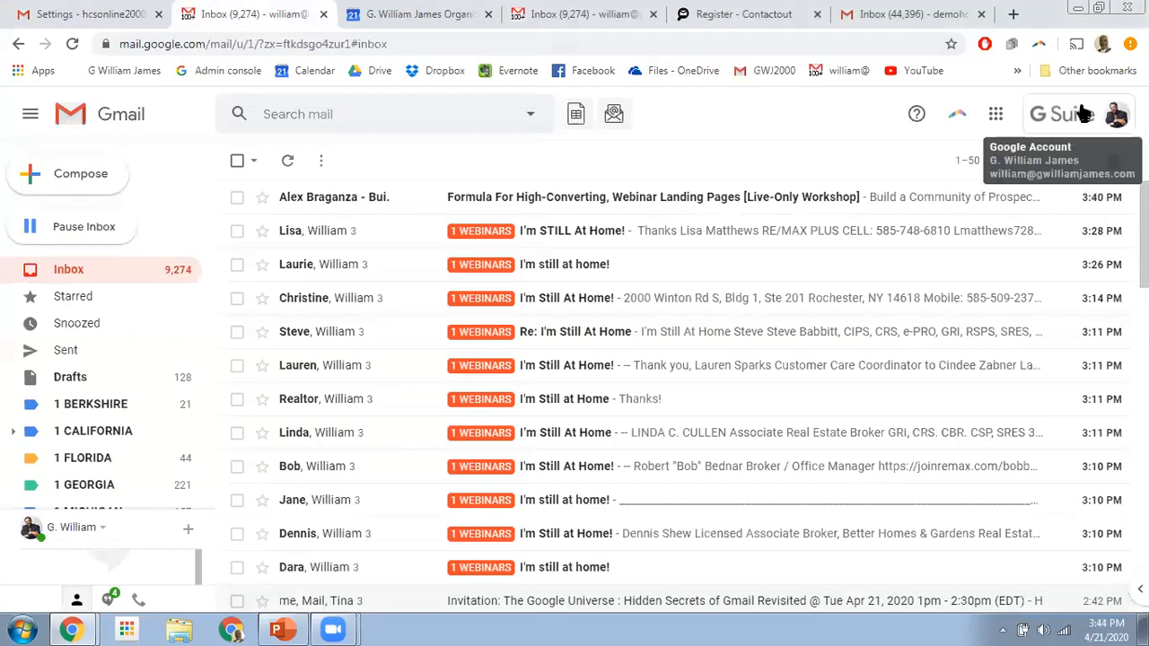
left_click(1083, 114)
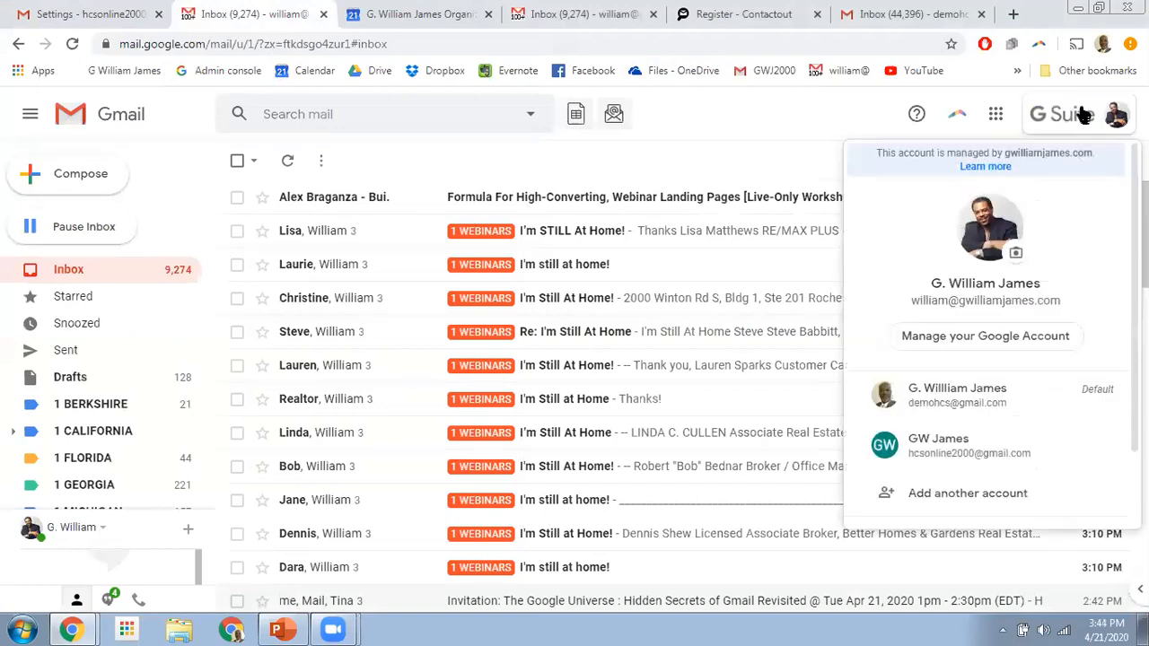
left_click(998, 336)
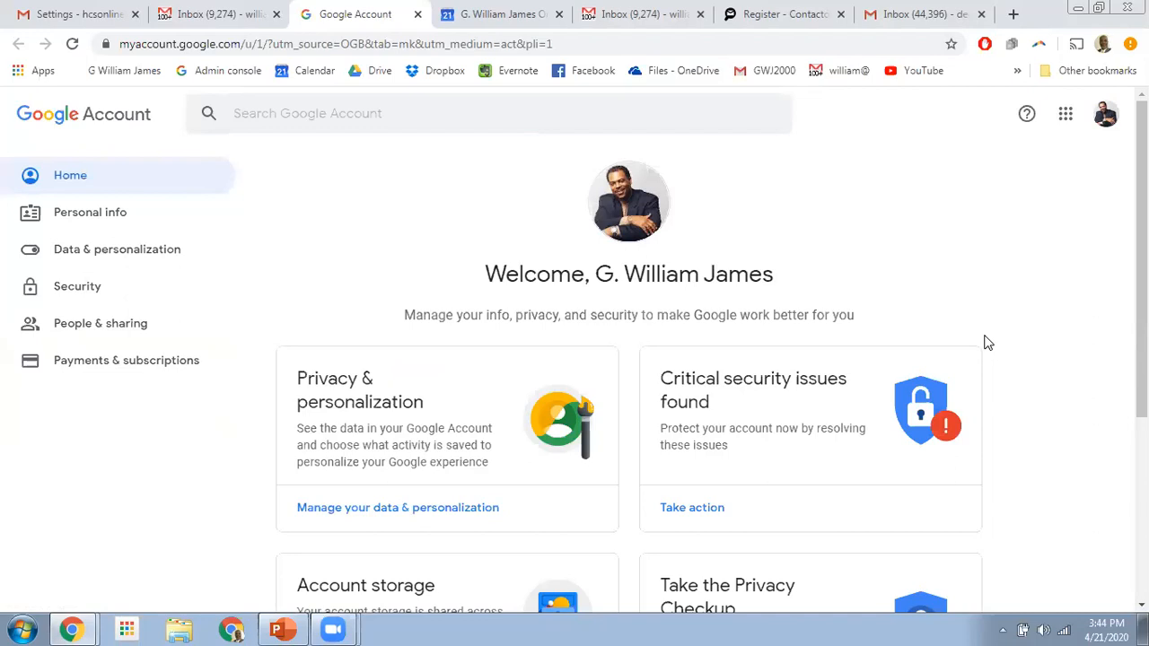
left_click(63, 293)
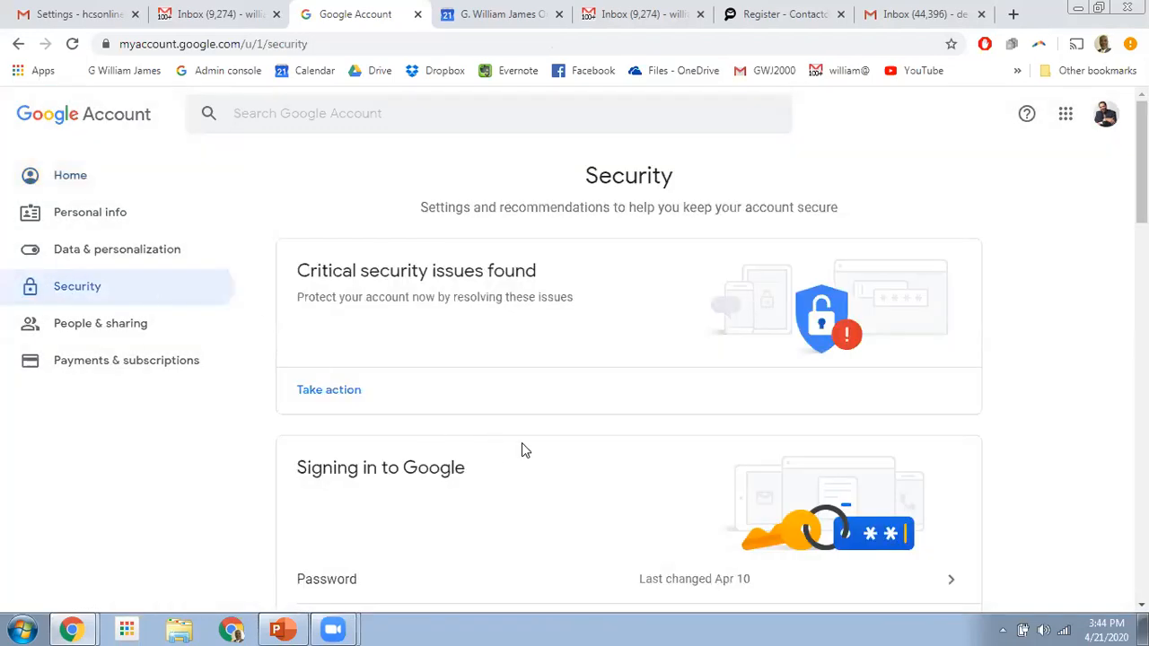
scroll(525, 449, "down", 7)
scroll(539, 449, "down", 8)
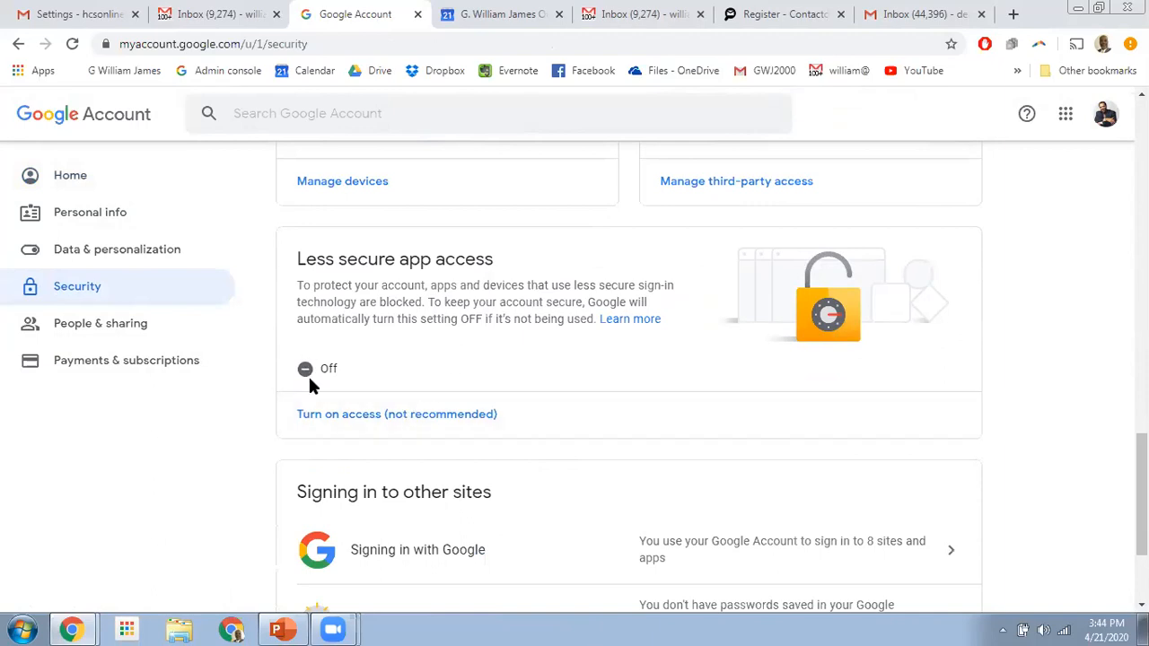
- Switch Less secure app access ON and reload to confirm the change
left_click(359, 417)
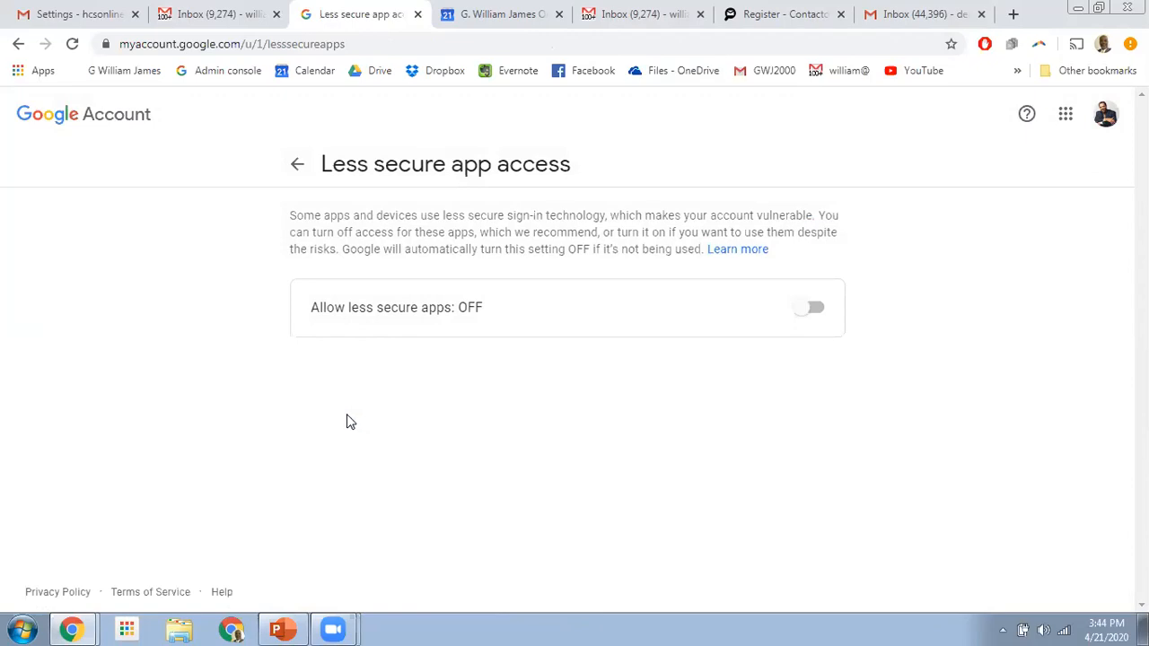
left_click(814, 310)
left_click(72, 45)
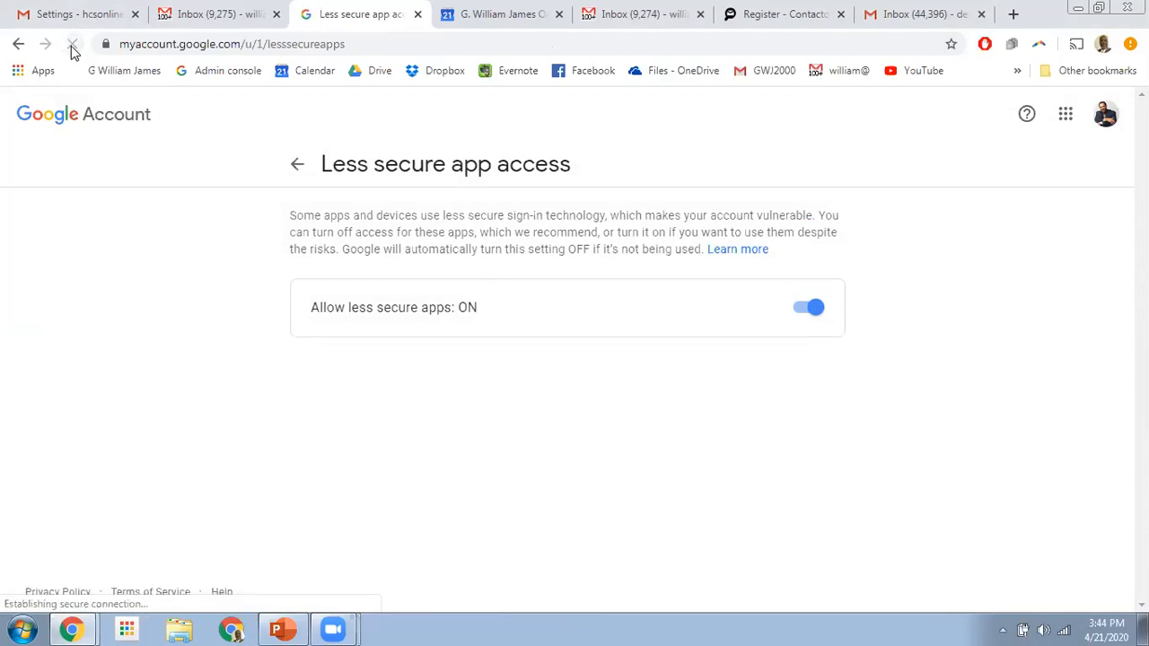
- Re-enter the own-domain alias's SMTP password and resubmit it so a confirmation code is emailed
left_click(94, 590)
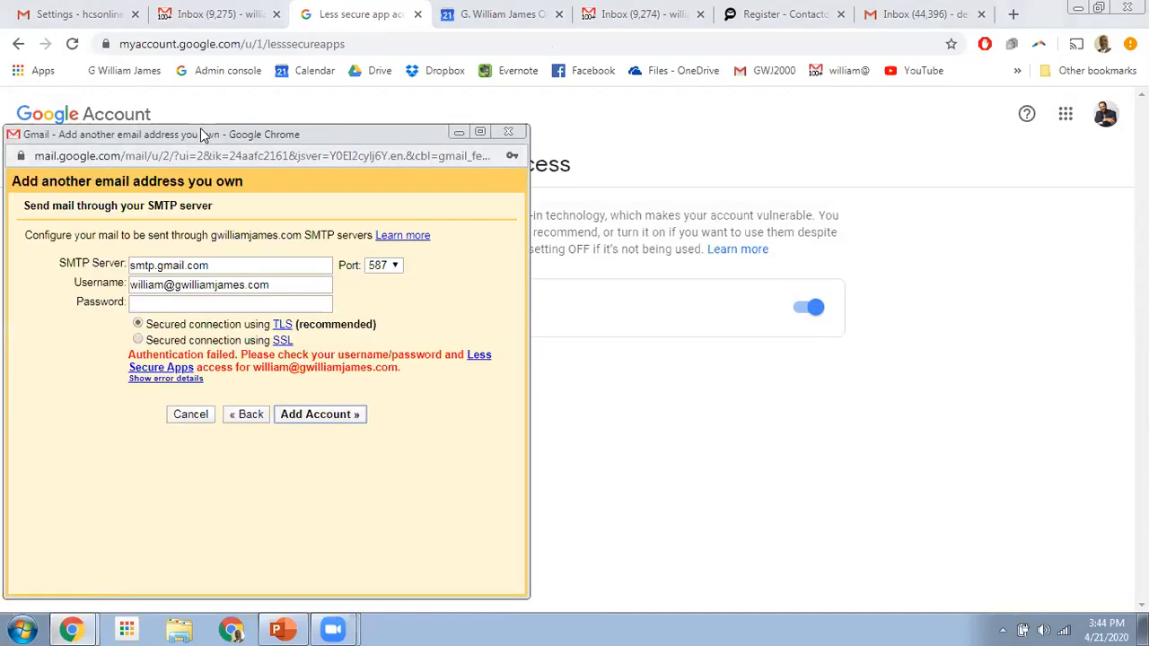
left_click_drag(201, 133, 205, 65)
left_click(163, 232)
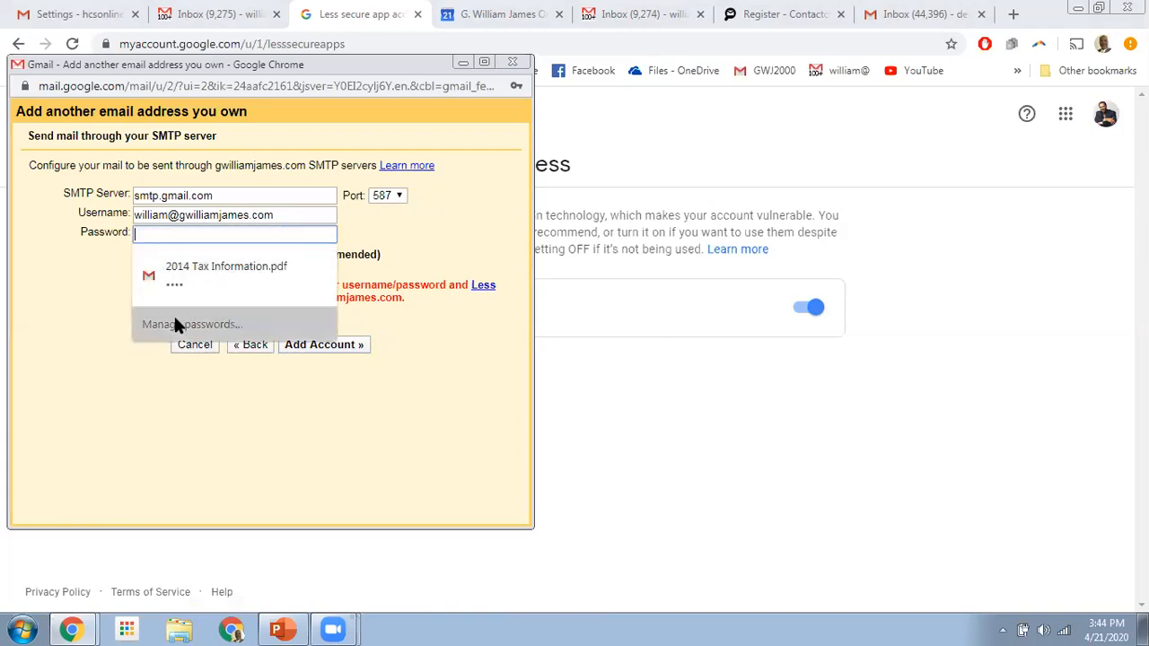
key("Escape")
type("•••••")
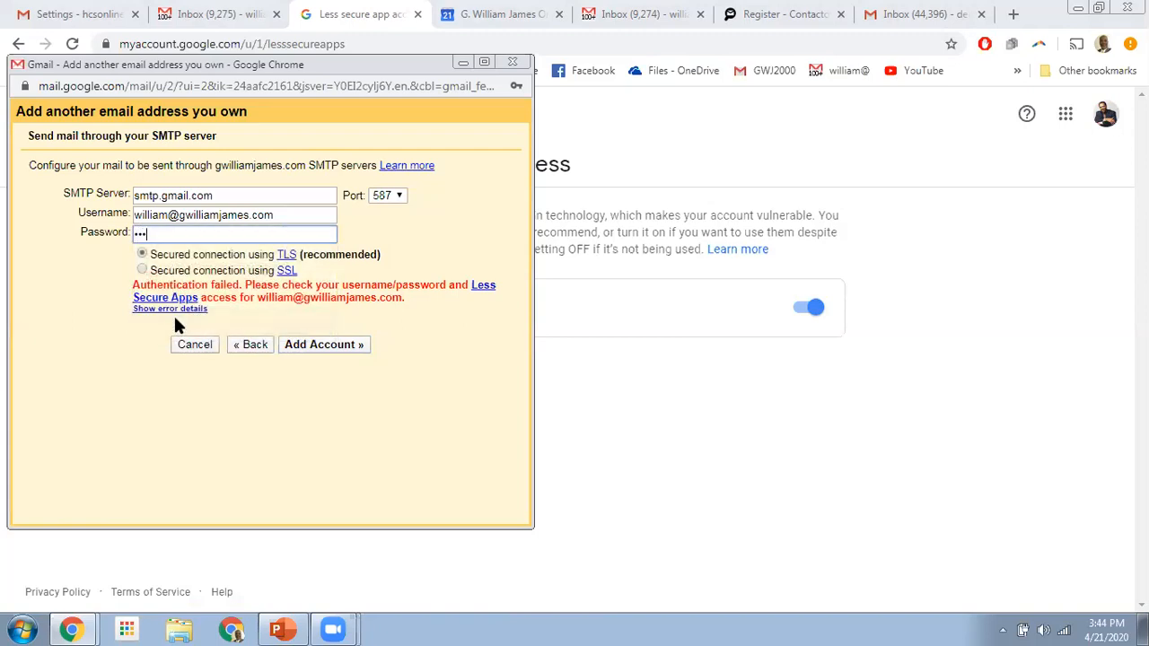
type("••••••••••••")
left_click(325, 345)
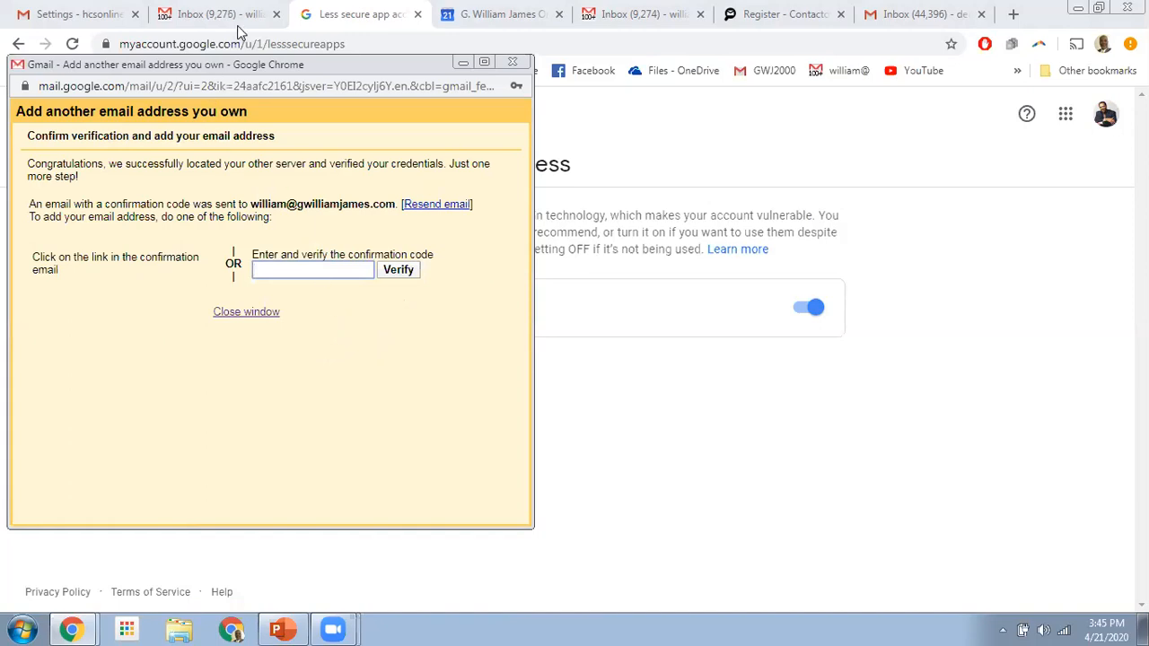
- Copy the confirmation code from the Gmail confirmation email in the domain account's inbox
left_click(244, 18)
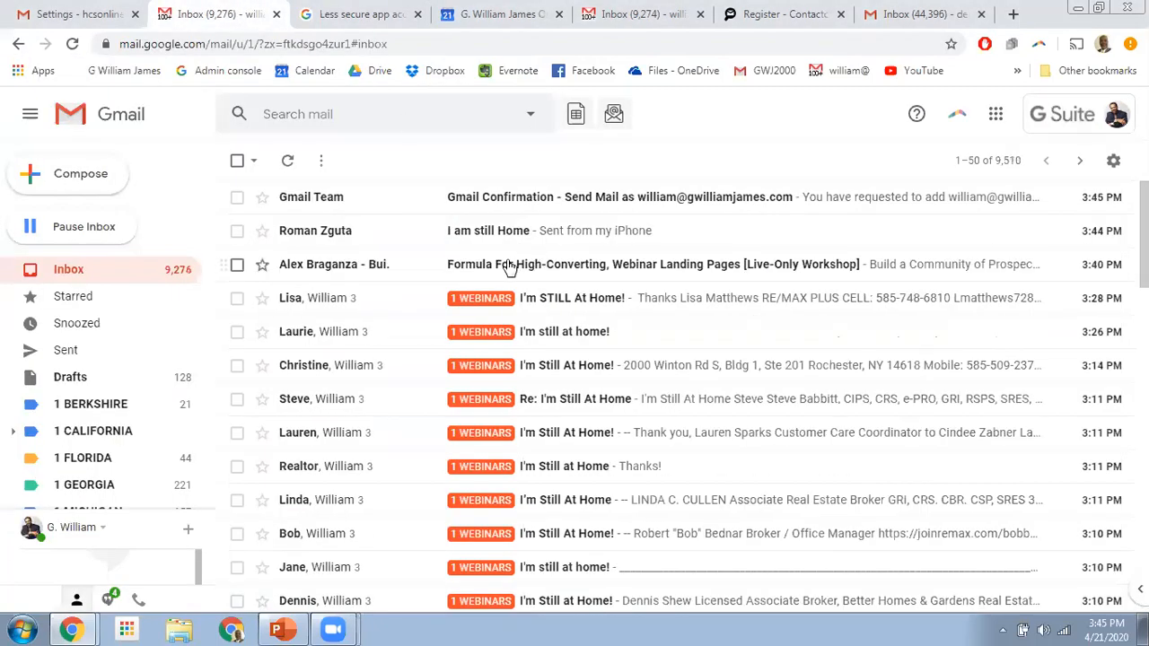
left_click(616, 199)
double_click(391, 310)
right_click(392, 312)
left_click(429, 320)
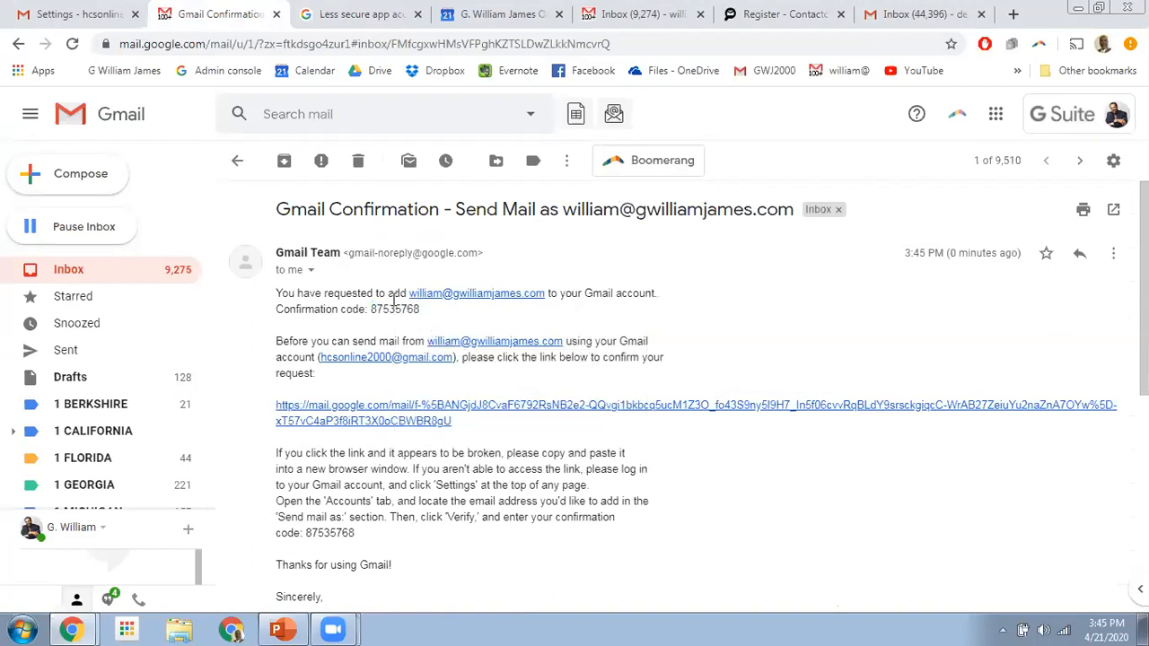
- Paste the code into the add-address window, verify it twice, then close the verification window
mouse_move(96, 628)
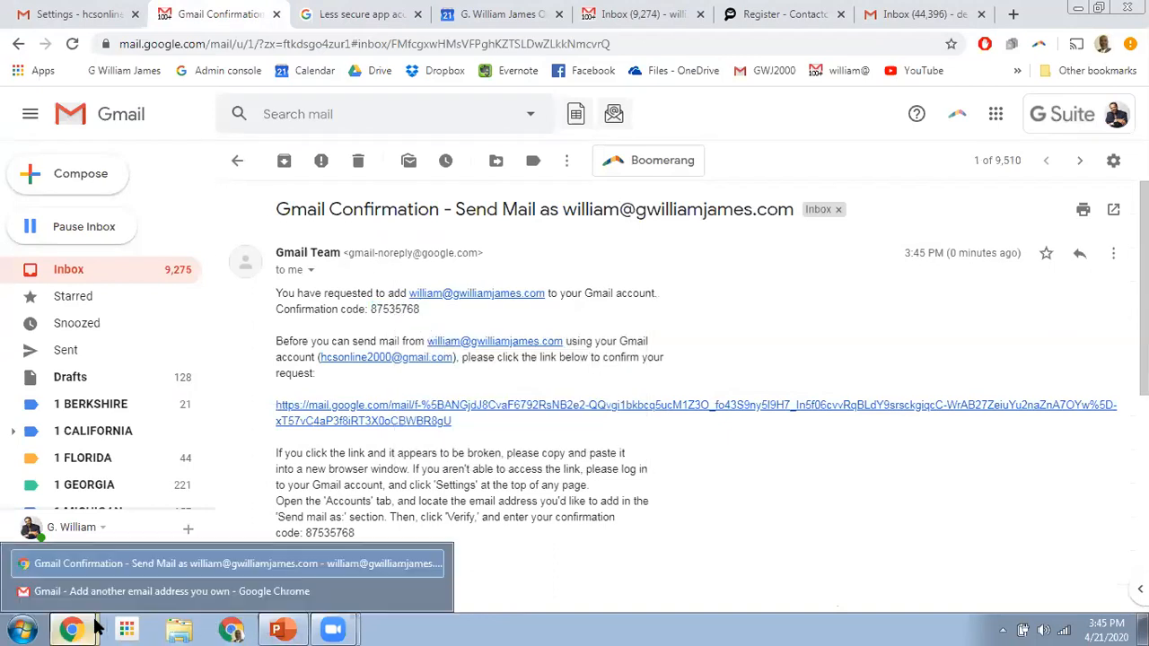
left_click(102, 592)
left_click(289, 273)
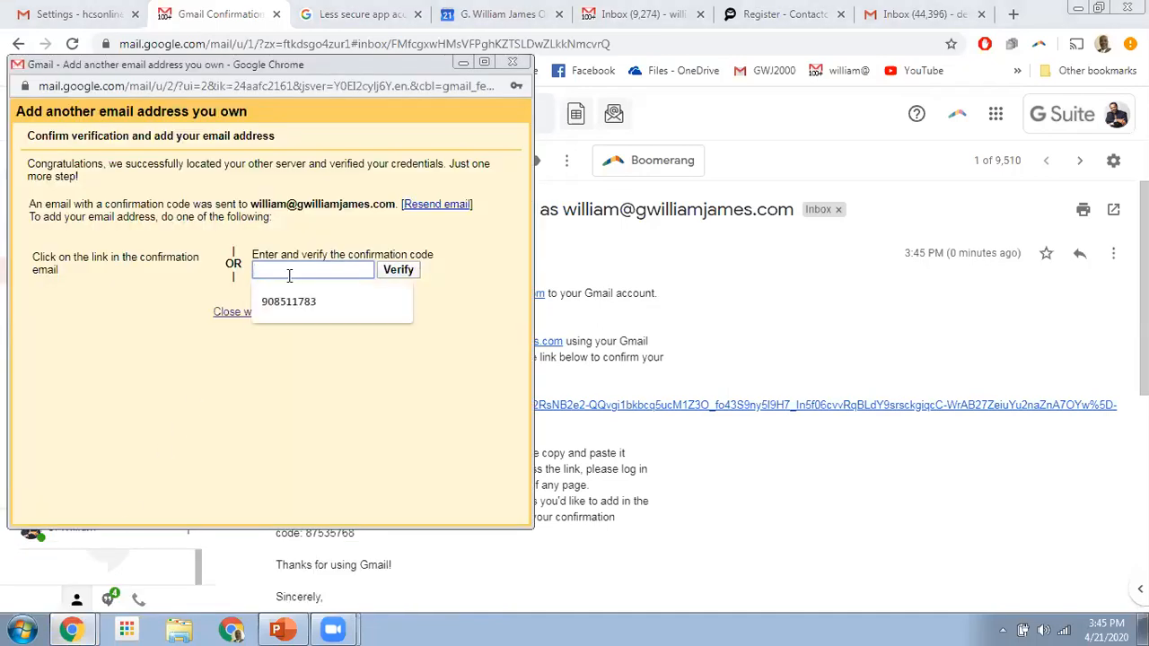
key("ctrl+v")
left_click(399, 270)
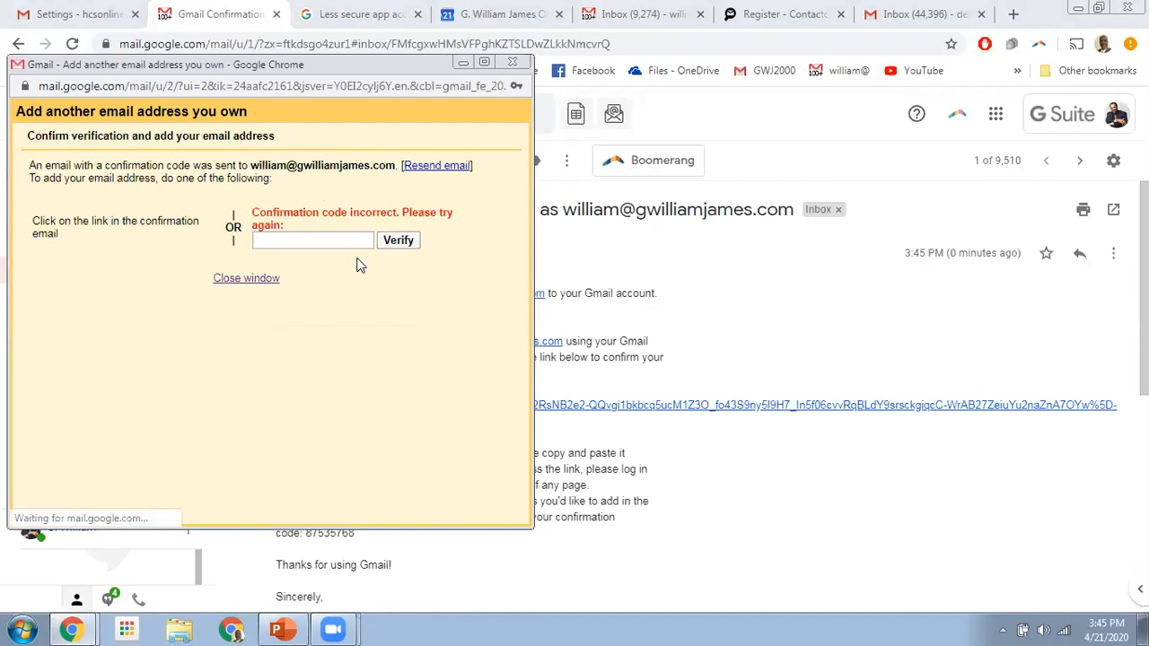
left_click(310, 242)
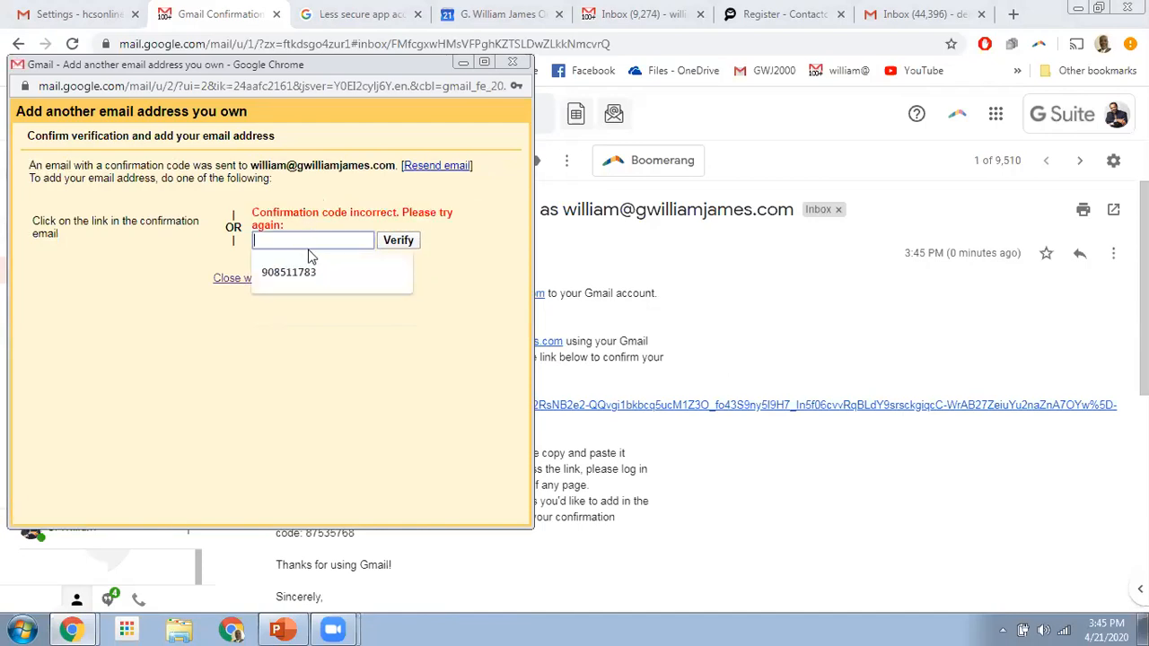
key("ctrl+v")
left_click(396, 243)
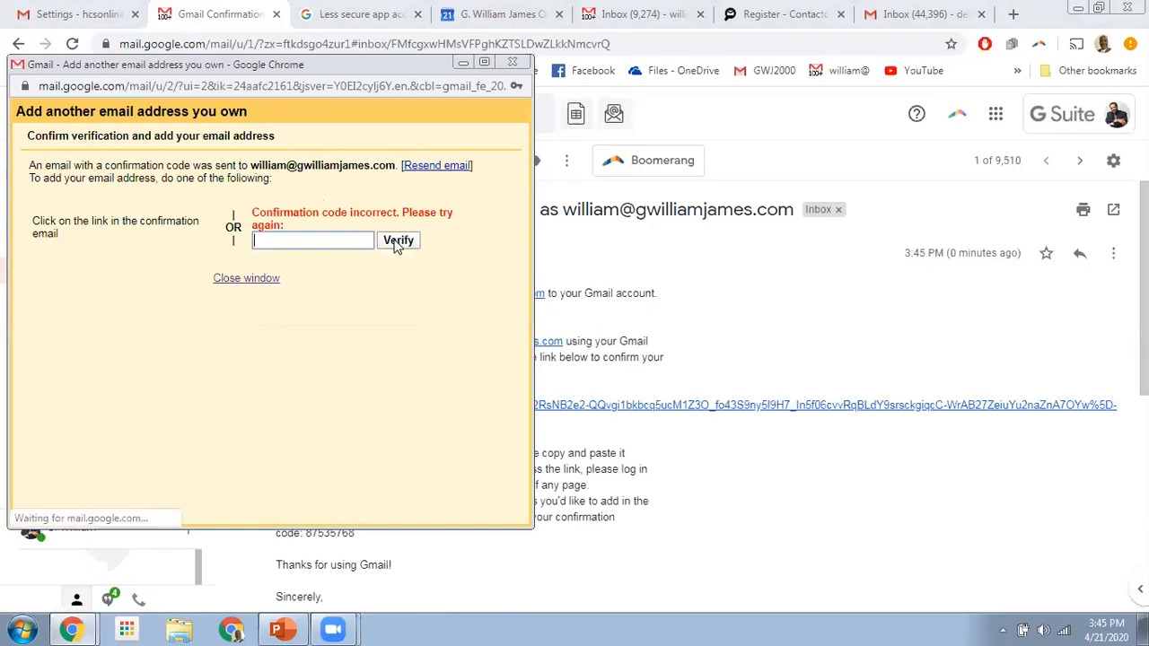
left_click(245, 279)
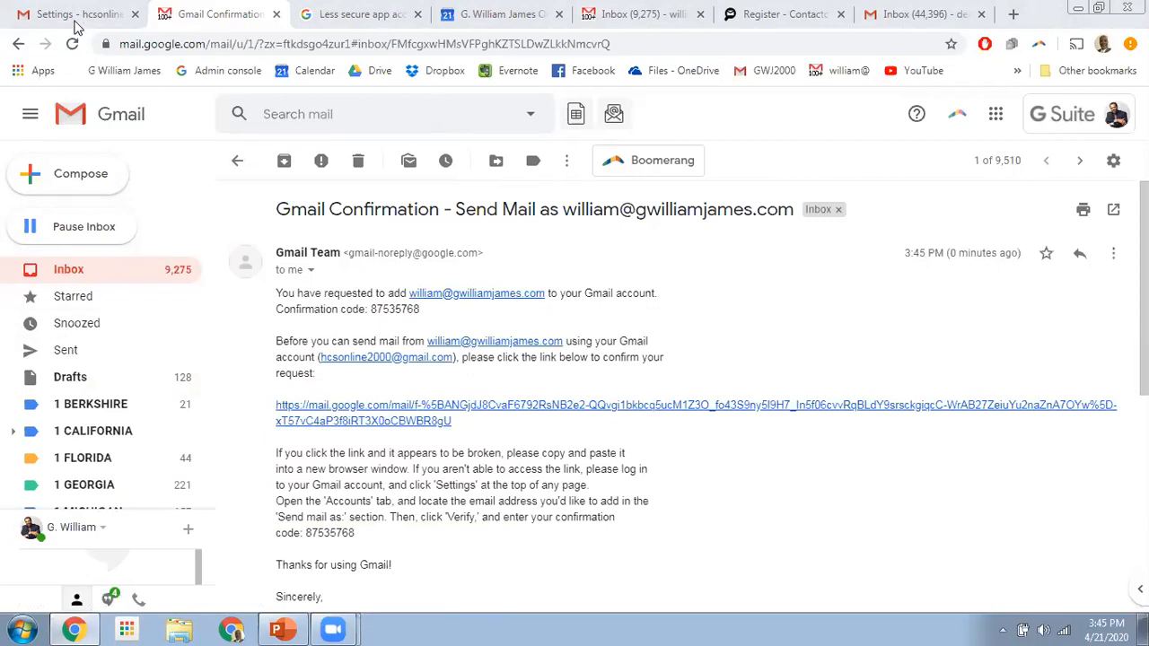
- Start a full-size new message sent from the linked Hotmail address, then minimize the draft
left_click(74, 16)
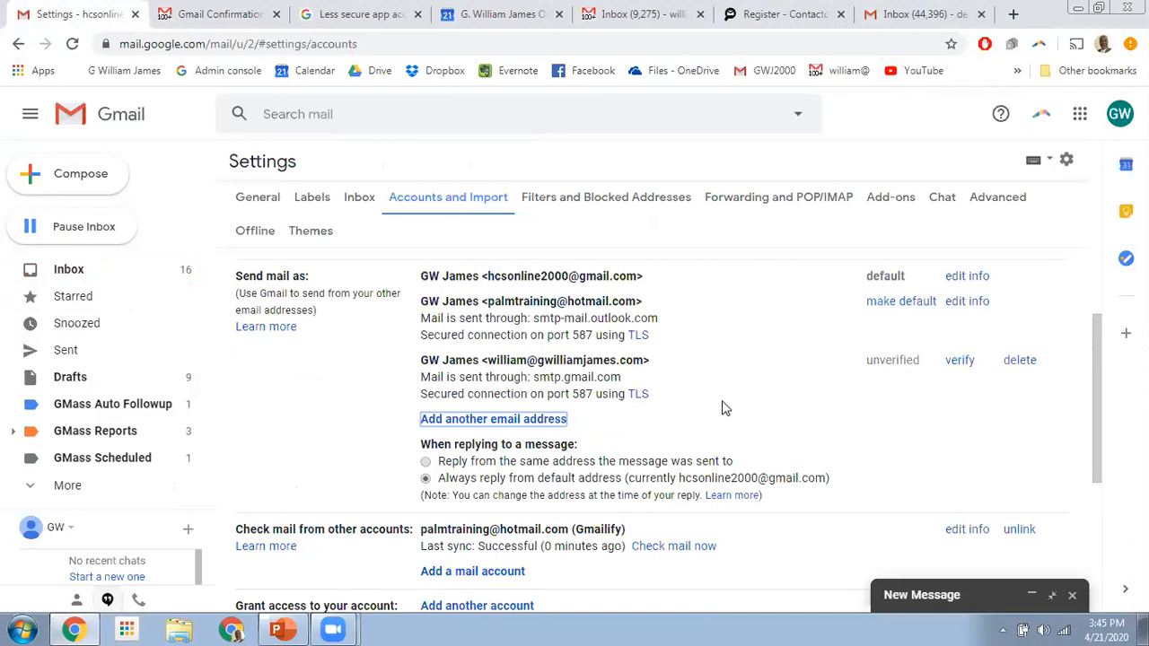
left_click(71, 179)
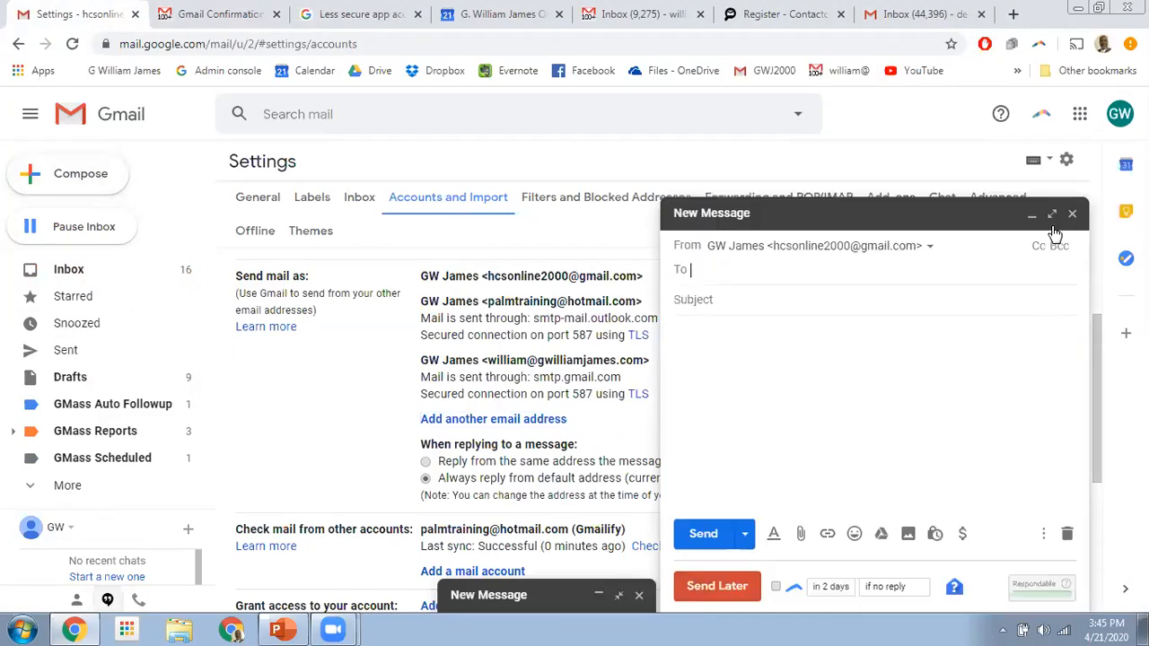
left_click(1052, 215)
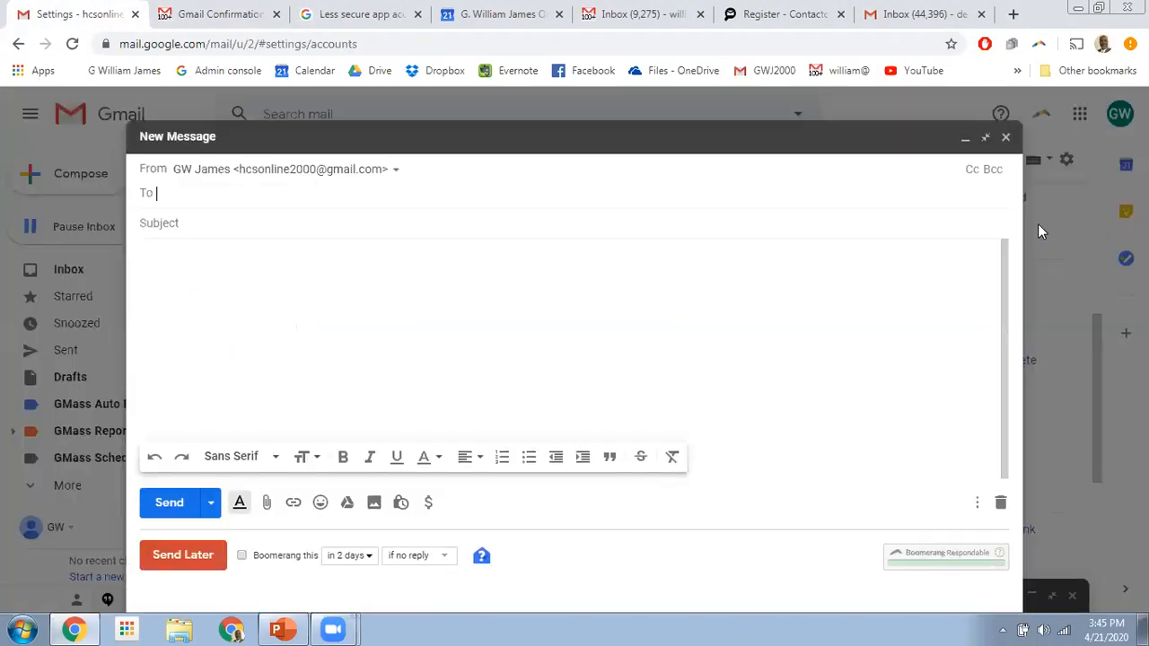
left_click(395, 172)
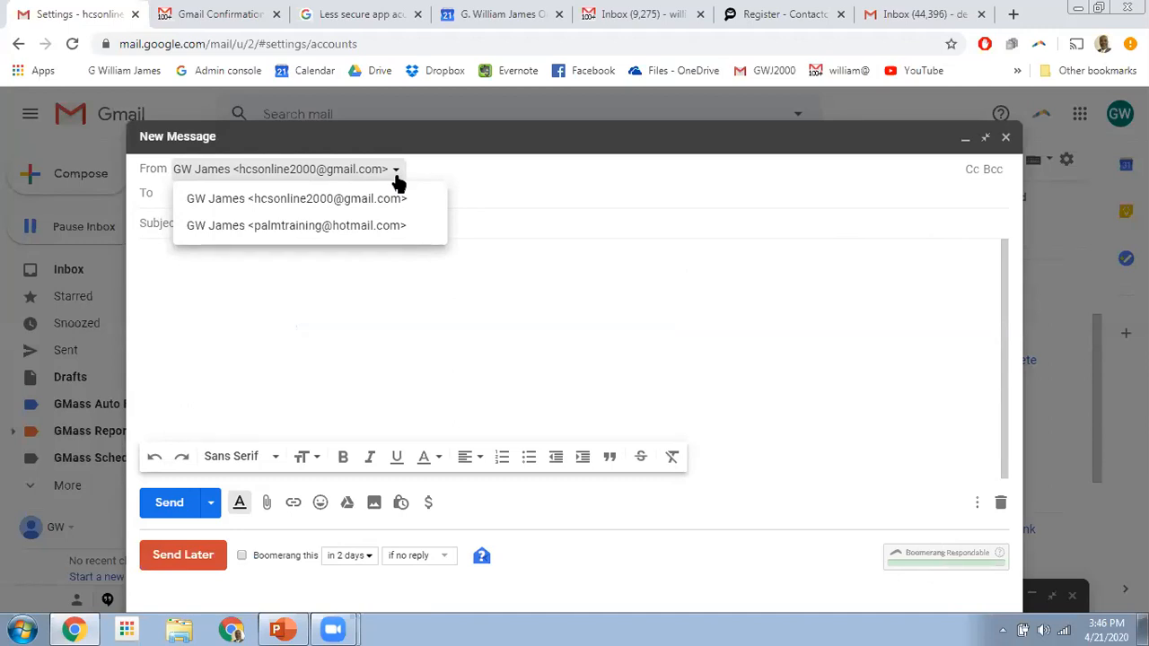
left_click(350, 228)
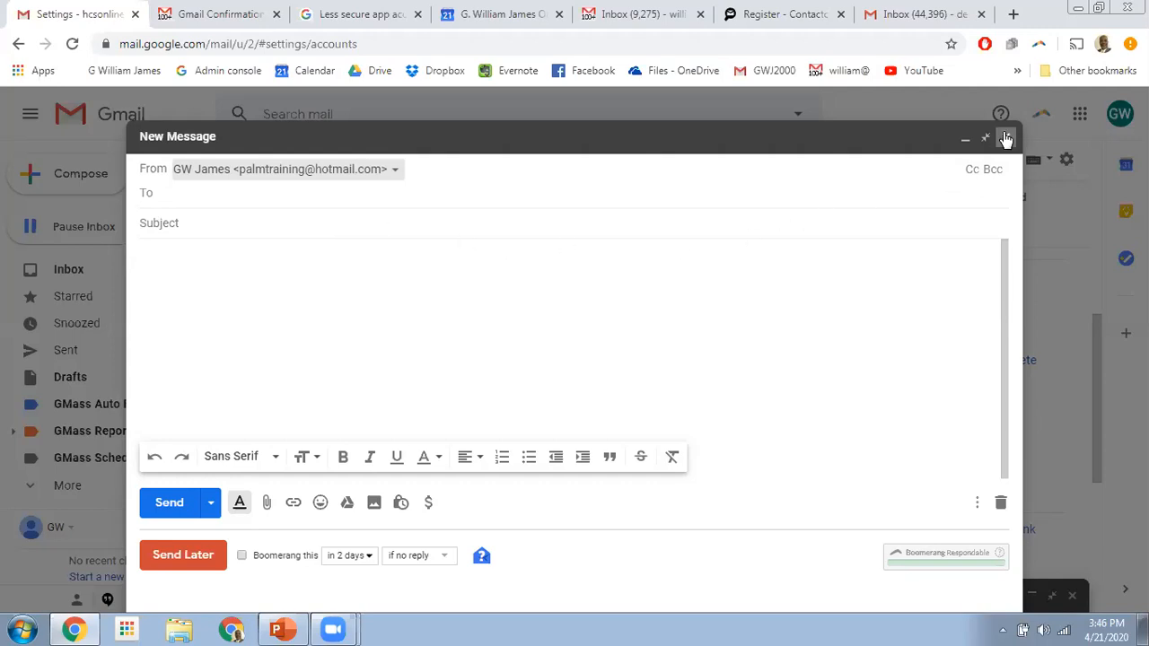
left_click(965, 137)
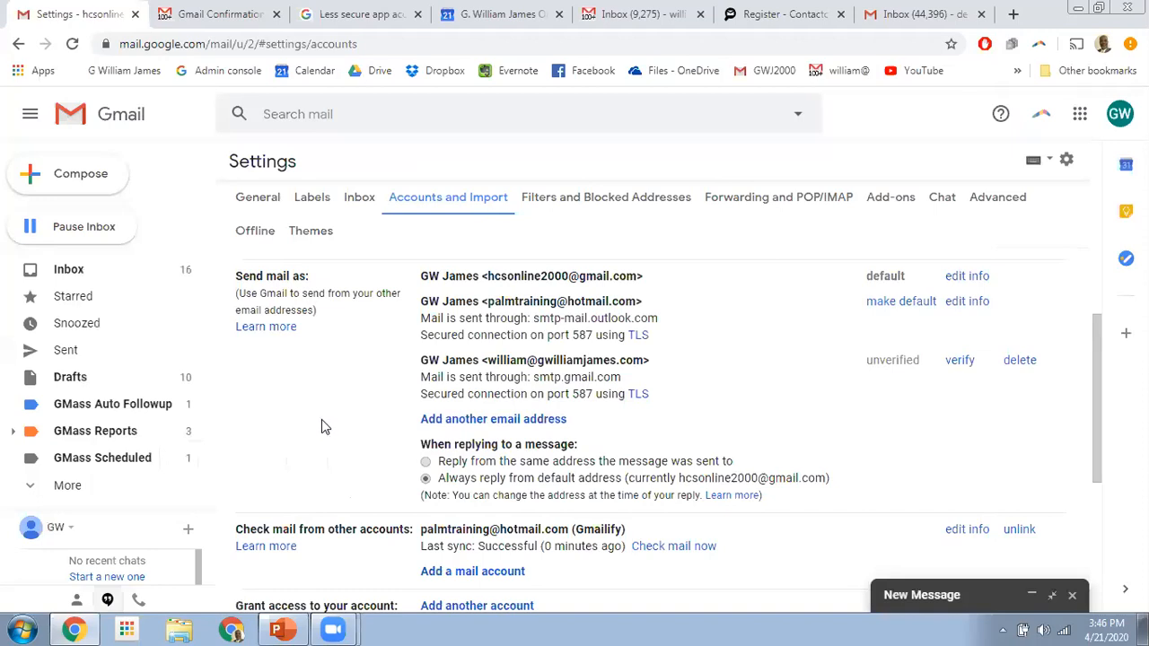
- Switch Allow less secure apps off, close that Google Account page, and return to Gmail Settings
left_click(364, 18)
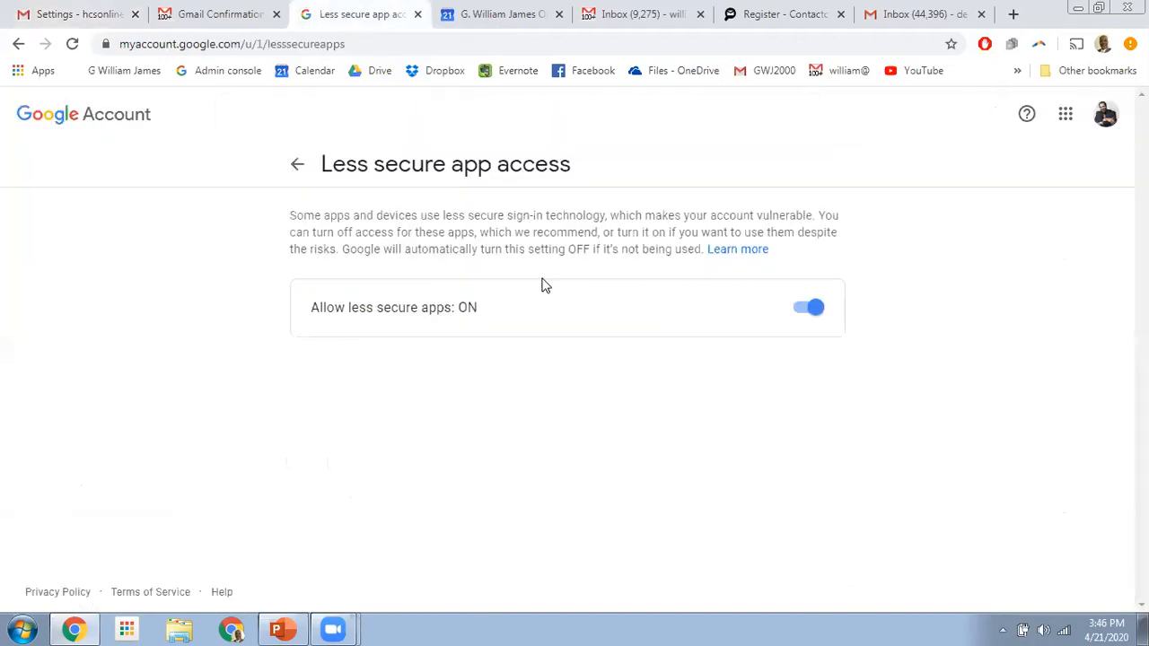
left_click(800, 310)
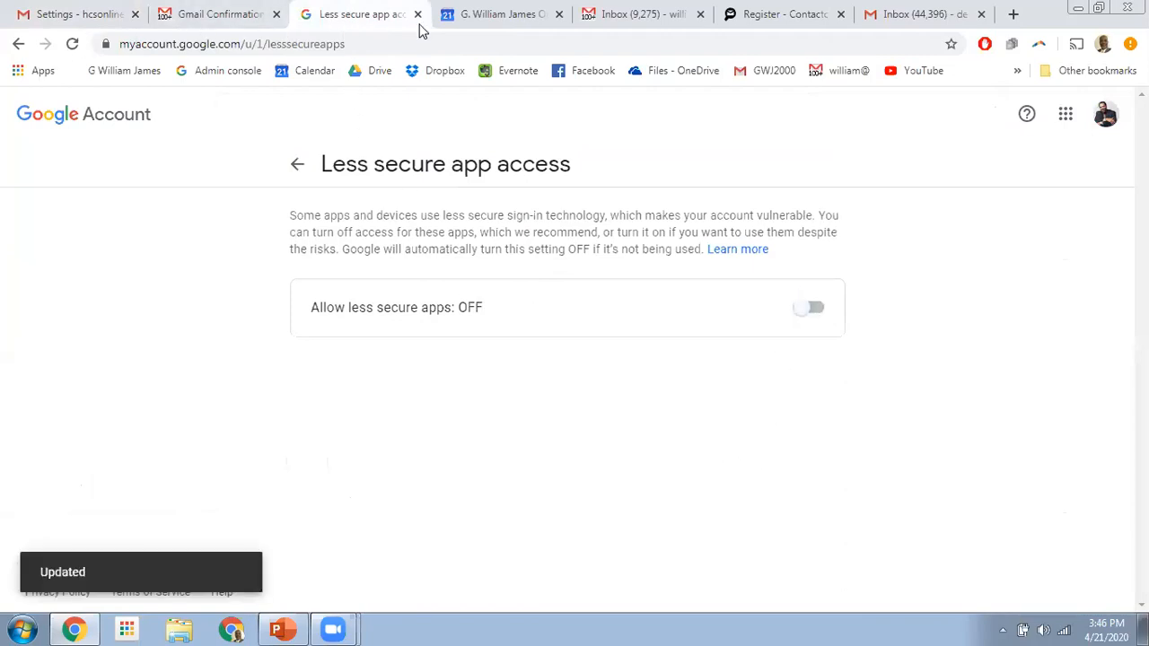
left_click(417, 14)
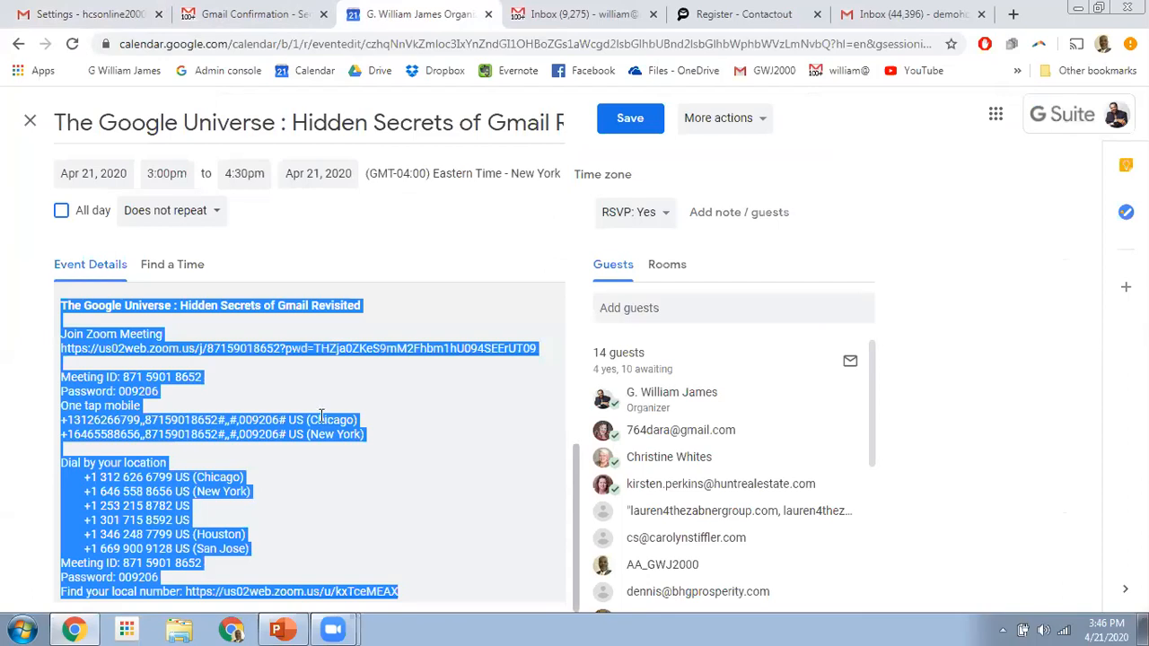
left_click(982, 282)
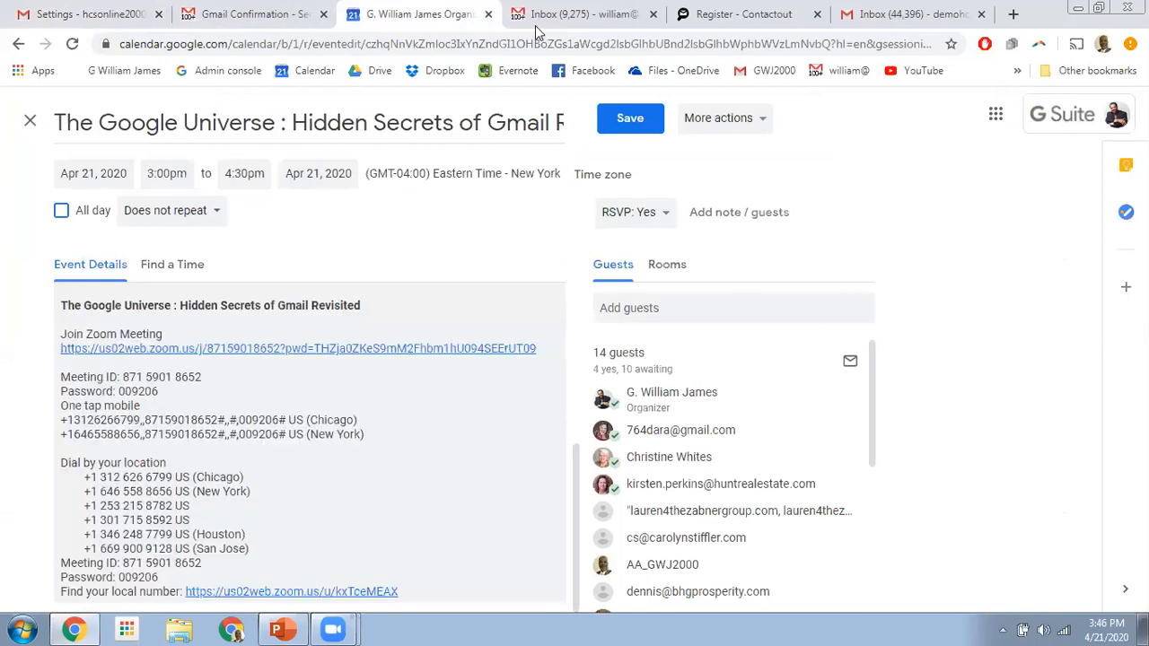
left_click(89, 14)
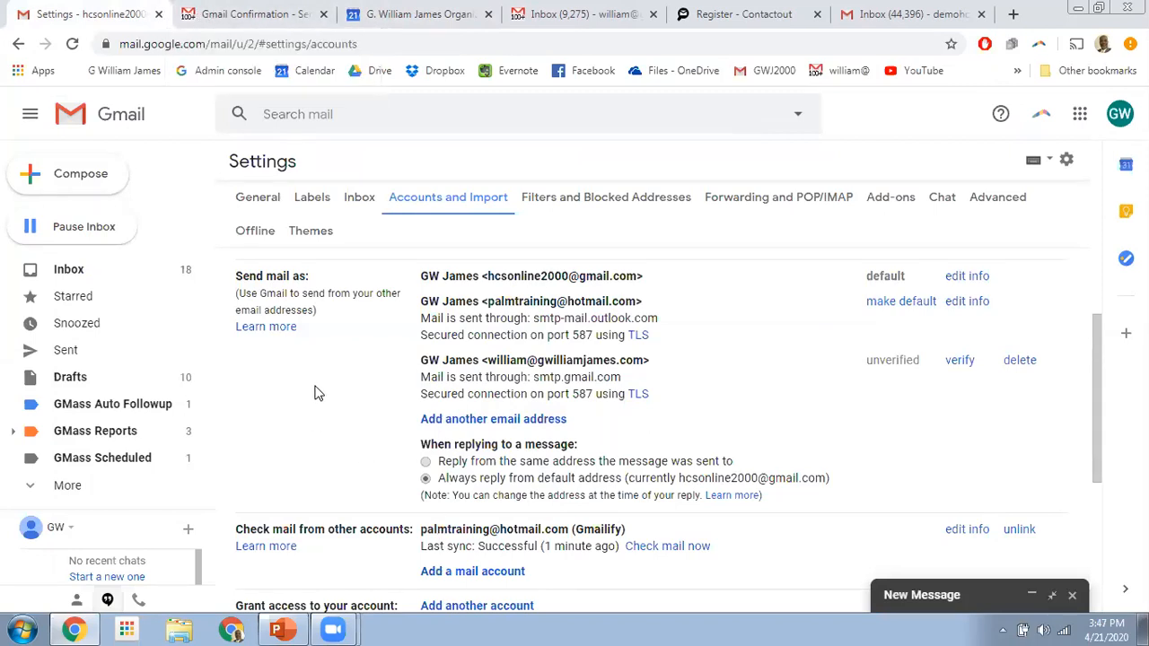
- Review the Filters and Blocked Addresses settings, then show the domain account's inbox list
left_click(585, 201)
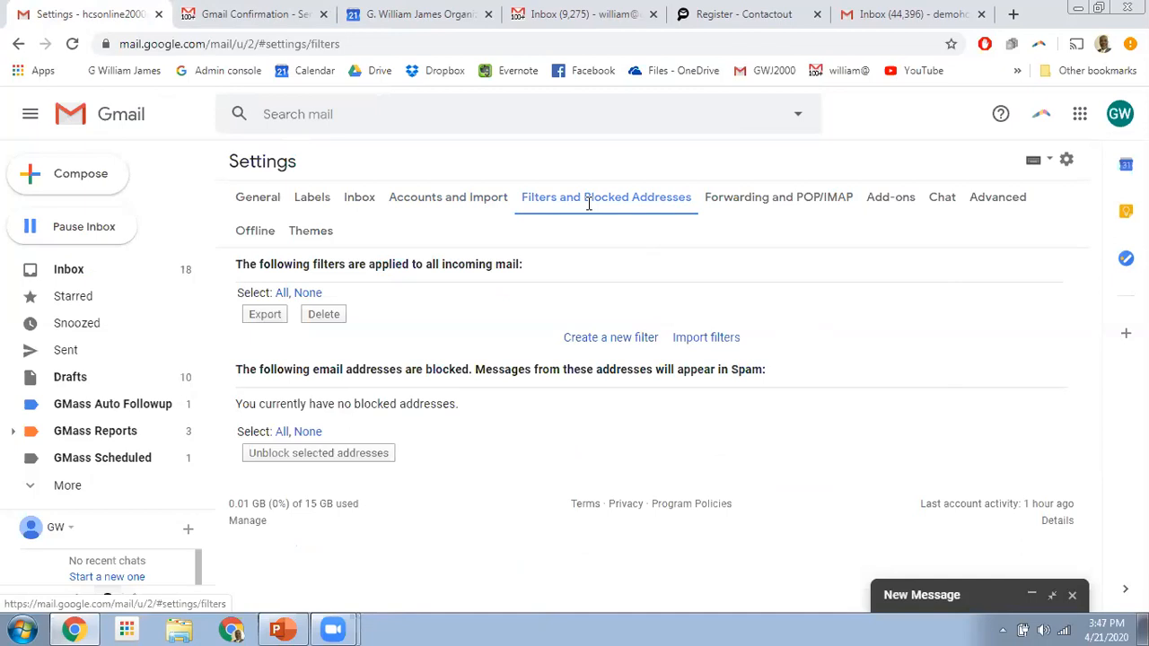
left_click(240, 14)
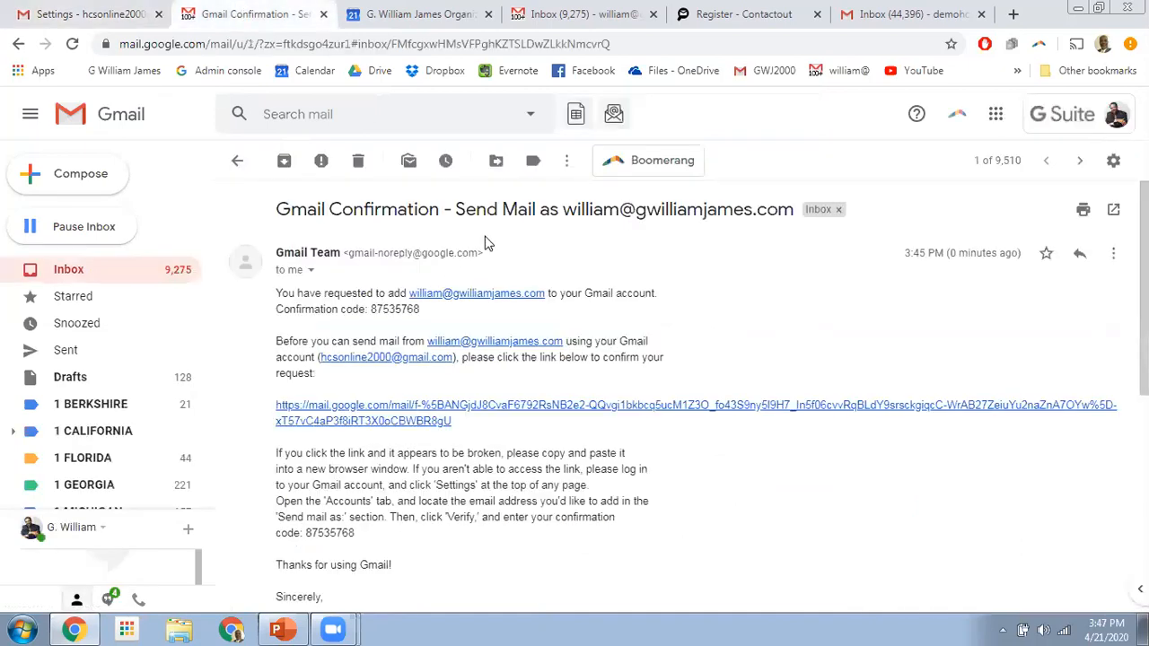
left_click(1113, 160)
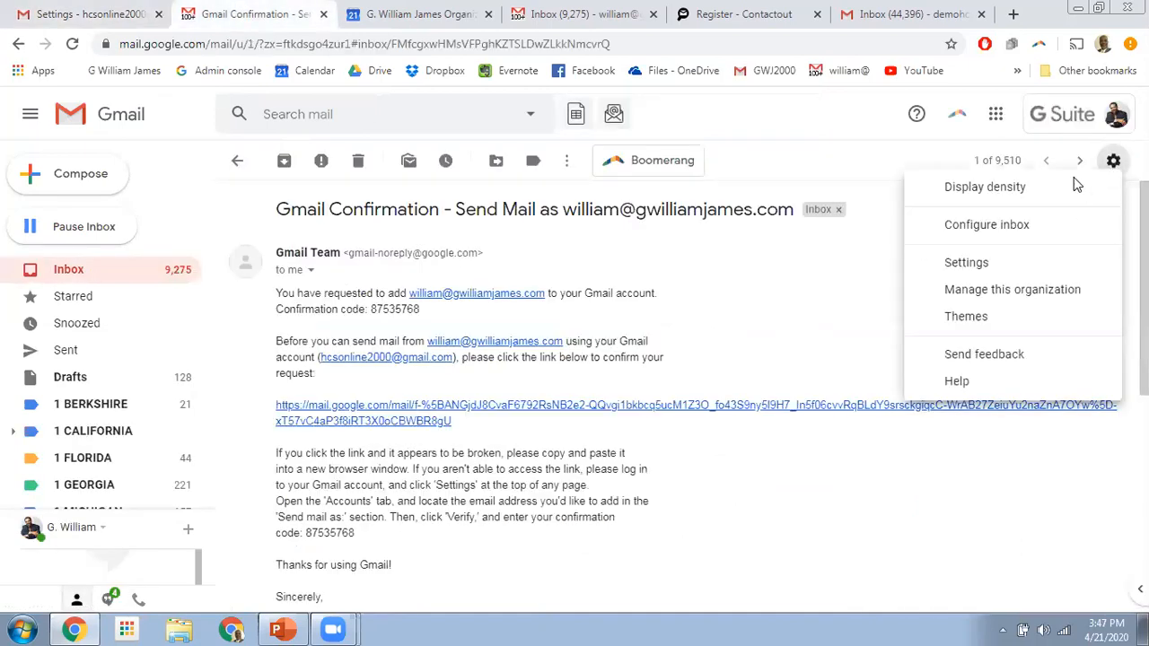
left_click(72, 270)
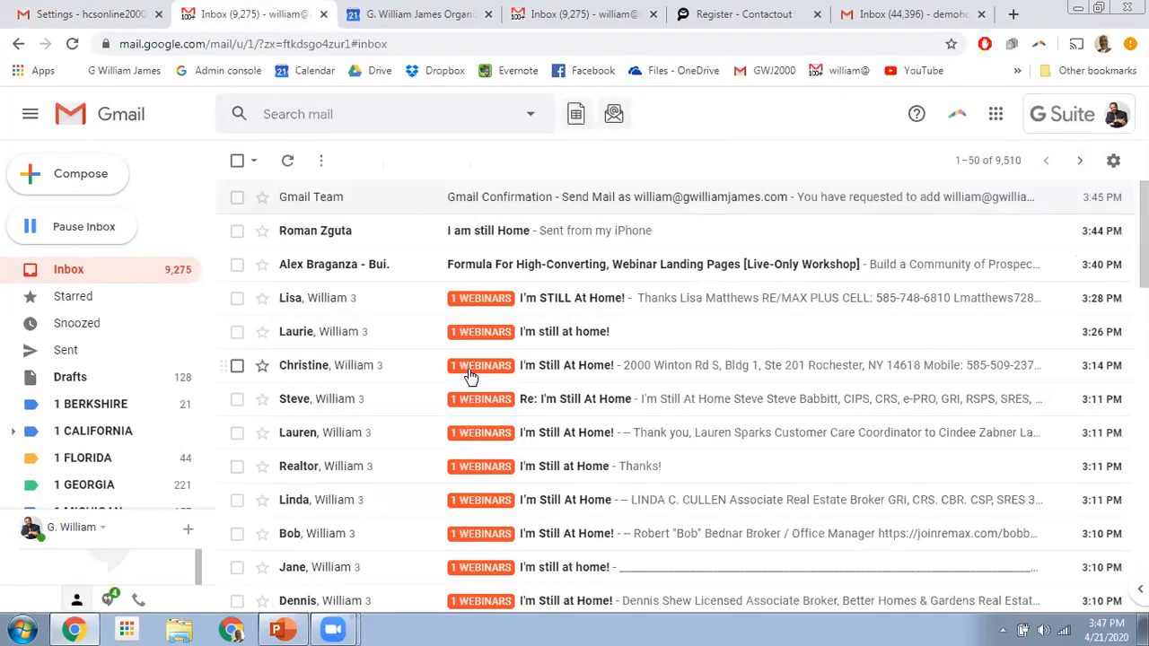
scroll(471, 377, "down", 1)
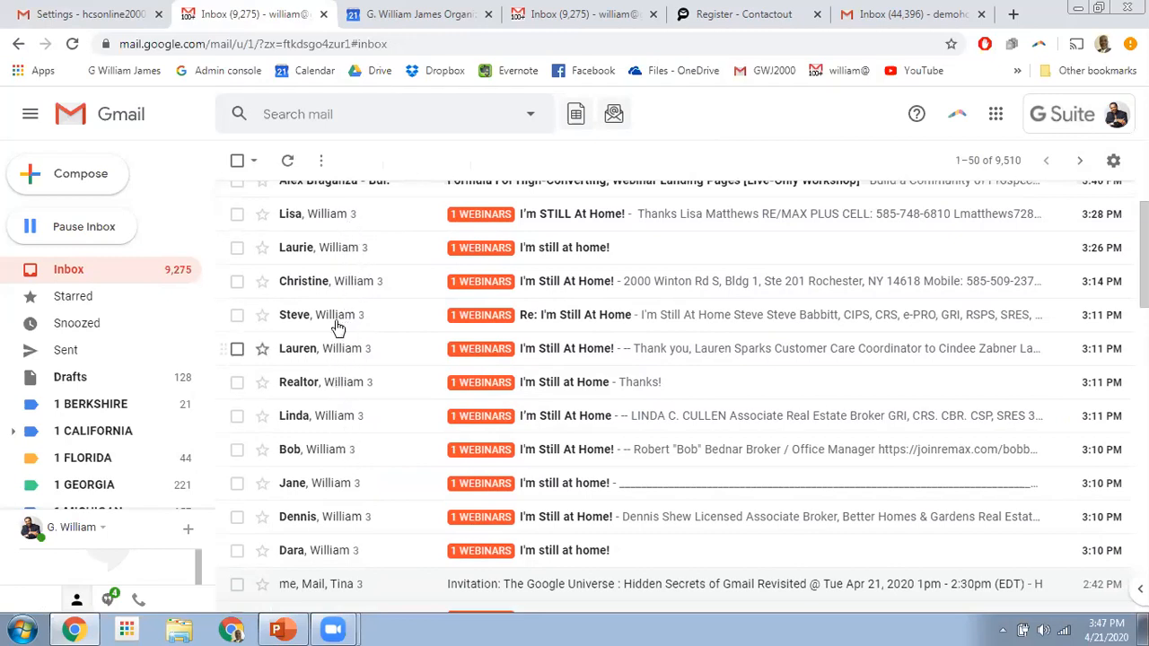
scroll(492, 415, "up", 1)
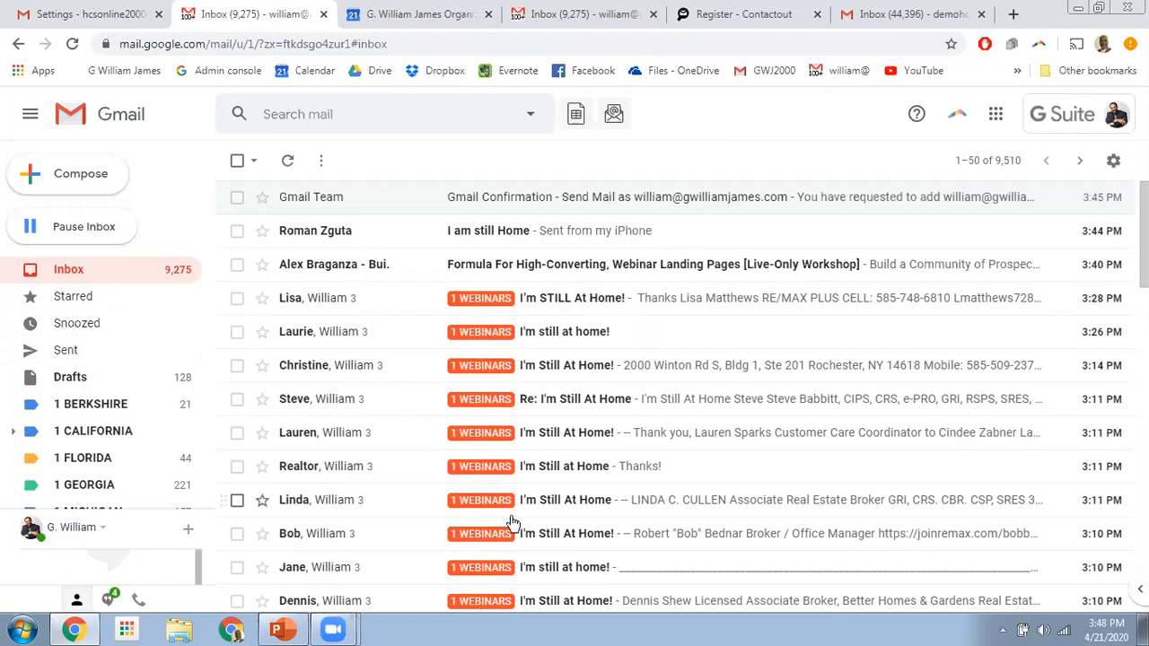
- Scroll through the inbox to locate the ZDNet newsletter message
scroll(72, 404, "down", 2)
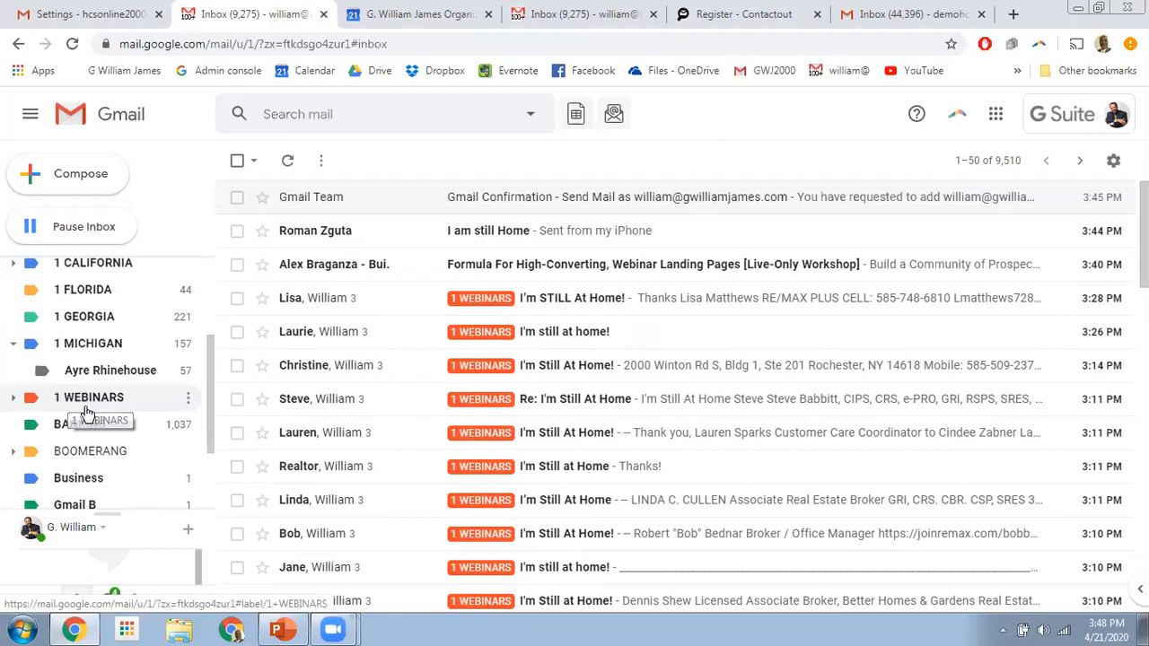
scroll(408, 507, "down", 4)
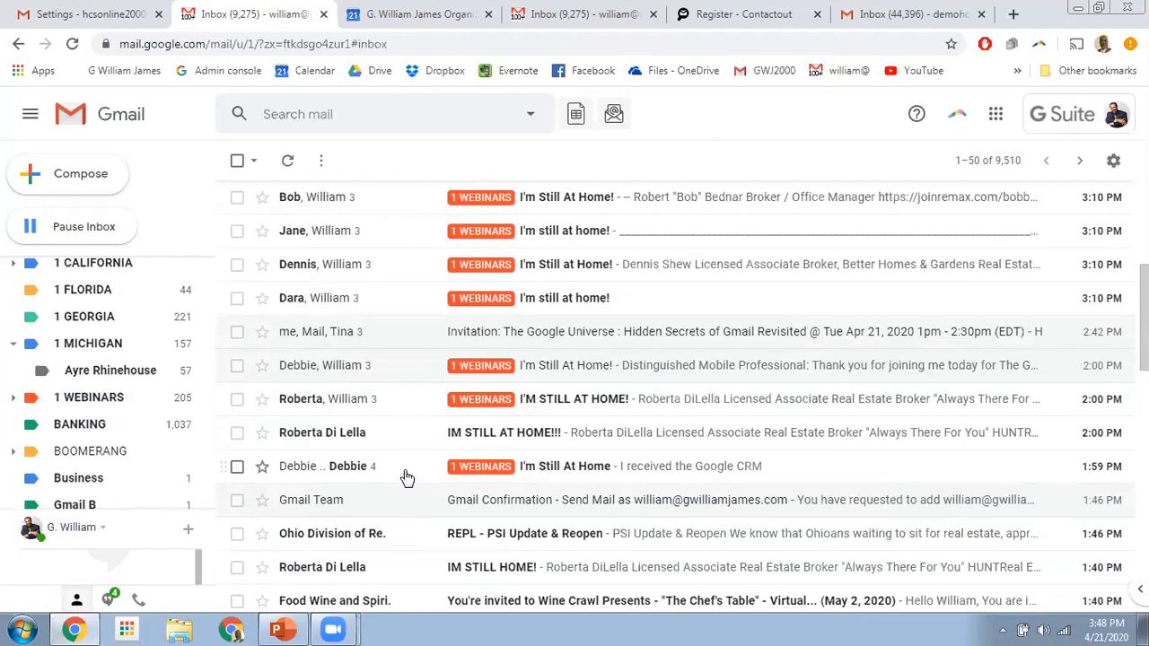
scroll(407, 477, "down", 2)
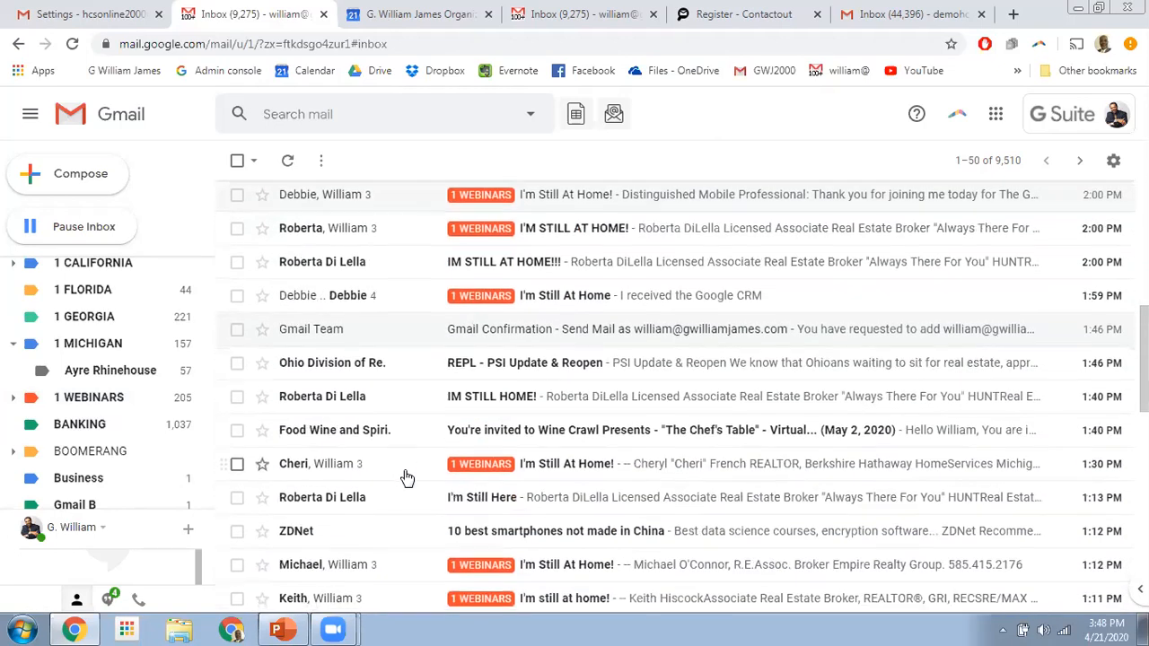
scroll(403, 491, "down", 1)
scroll(404, 491, "down", 1)
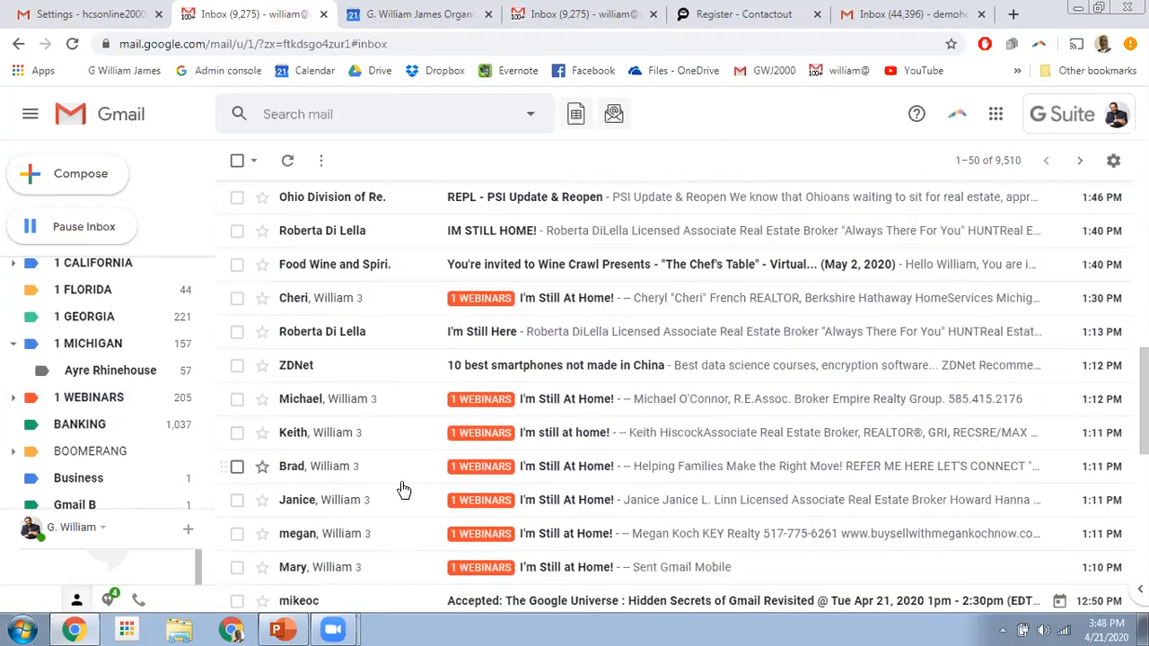
scroll(404, 489, "down", 2)
scroll(404, 489, "down", 3)
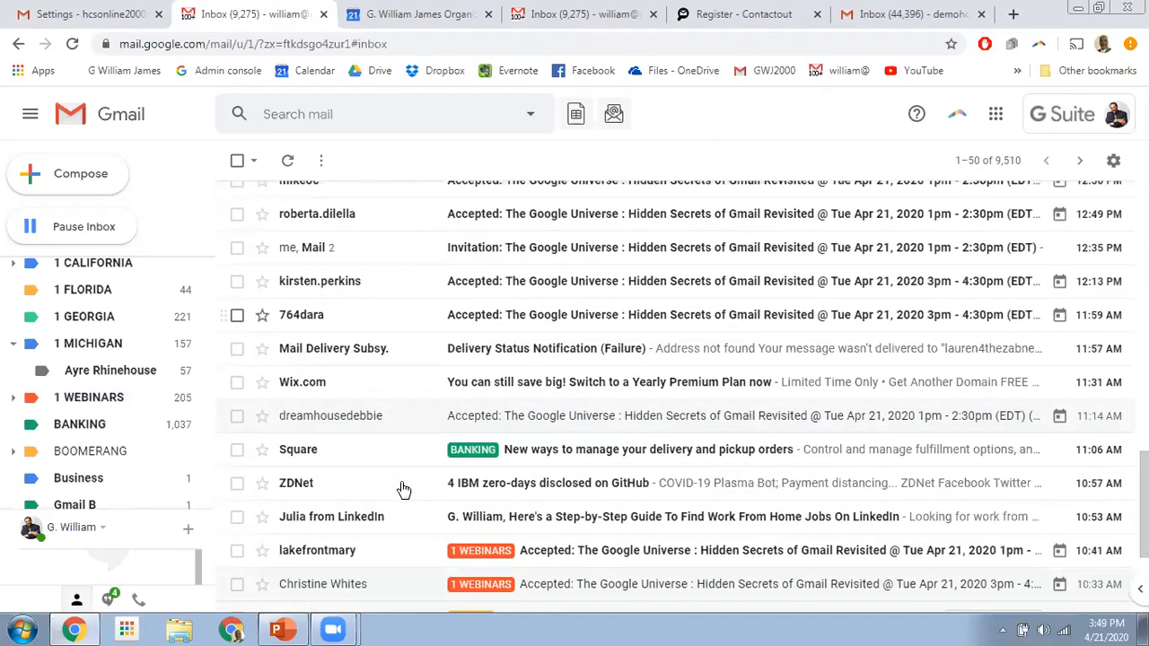
scroll(402, 489, "down", 1)
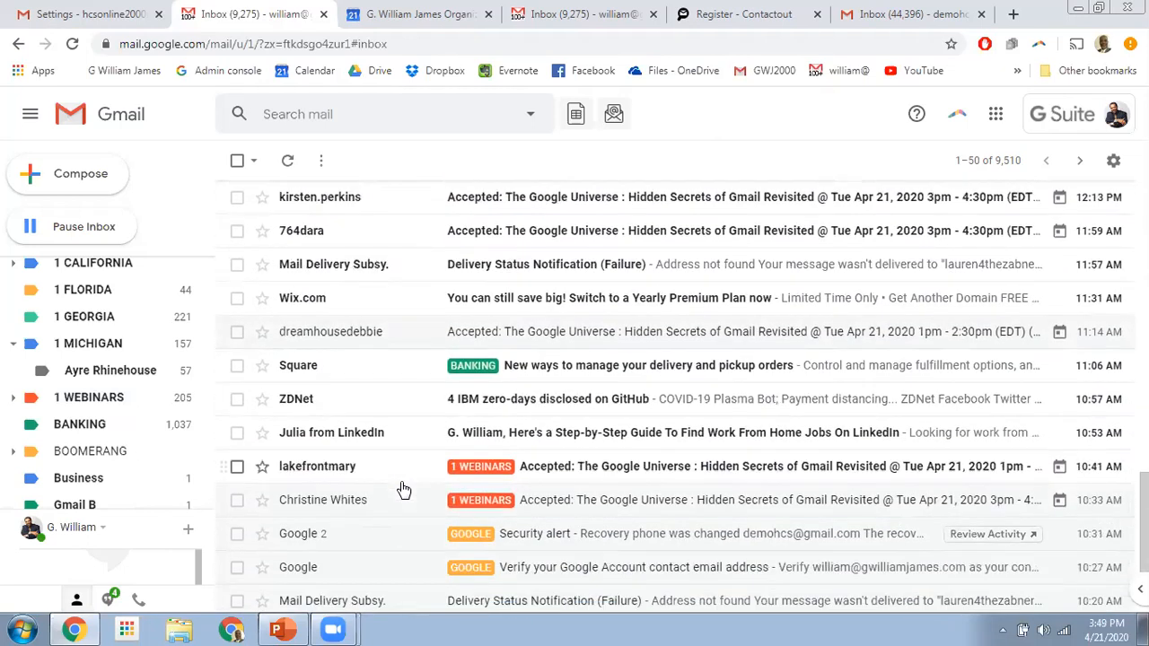
scroll(403, 489, "down", 3)
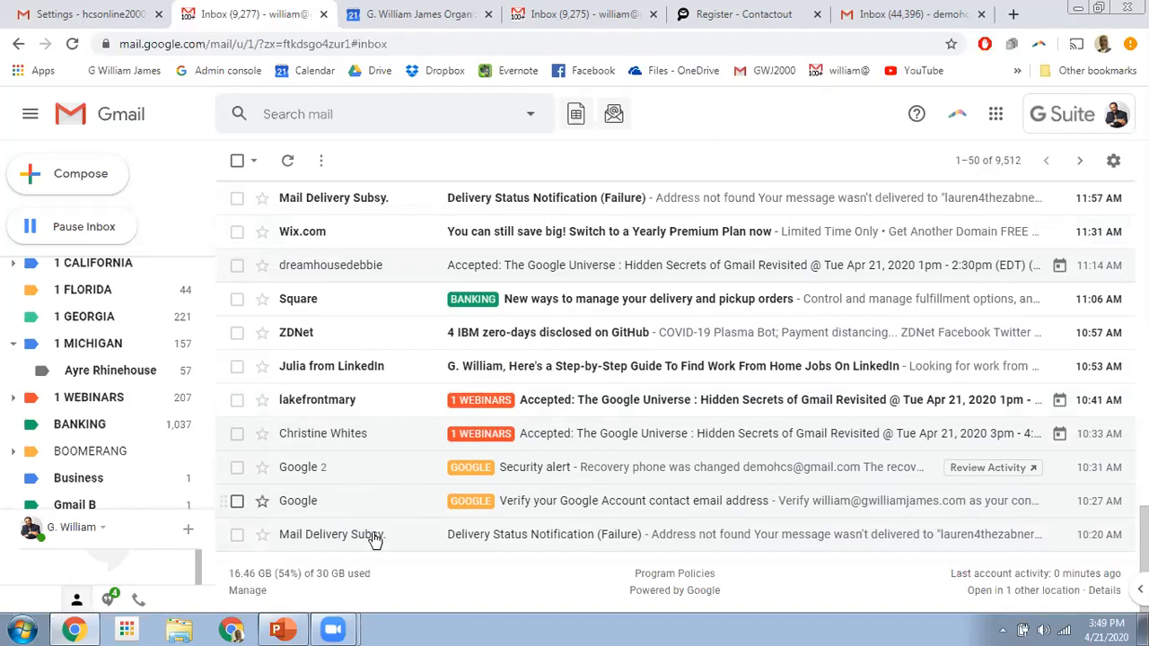
scroll(385, 525, "up", 1)
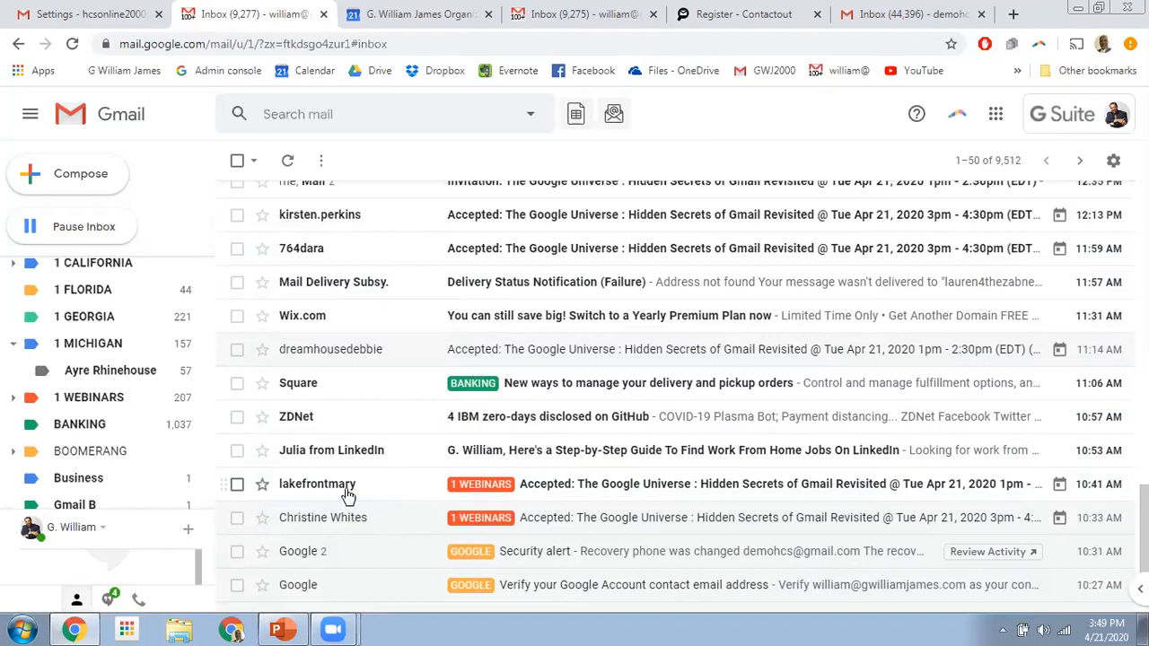
left_click(236, 416)
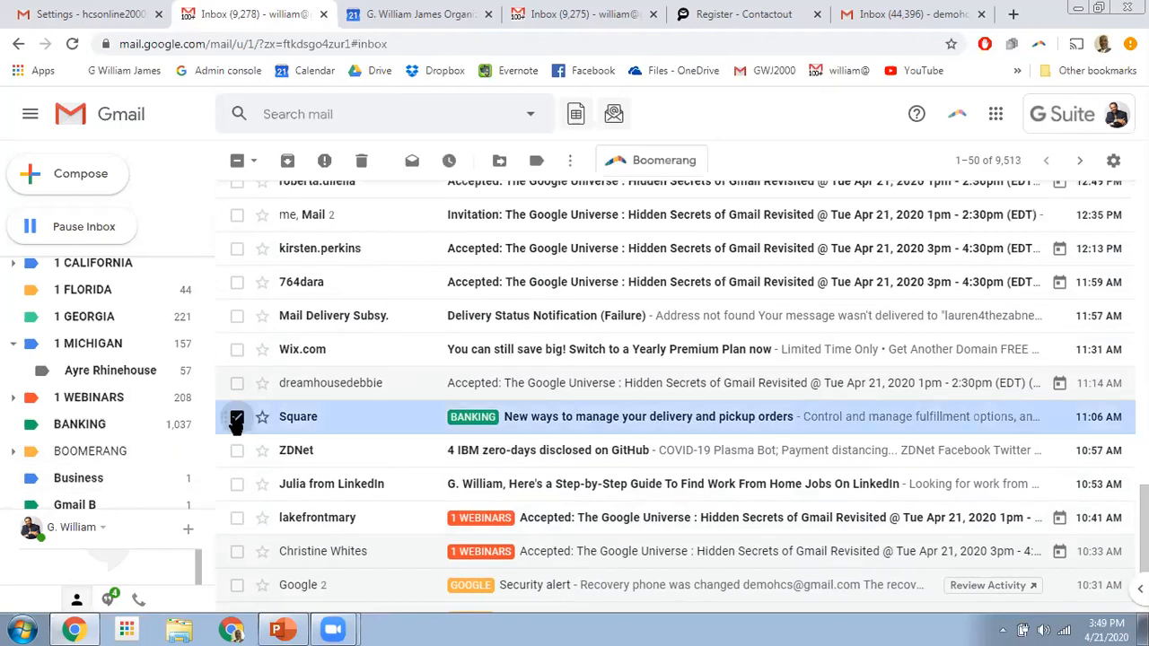
left_click(236, 417)
scroll(278, 498, "down", 2)
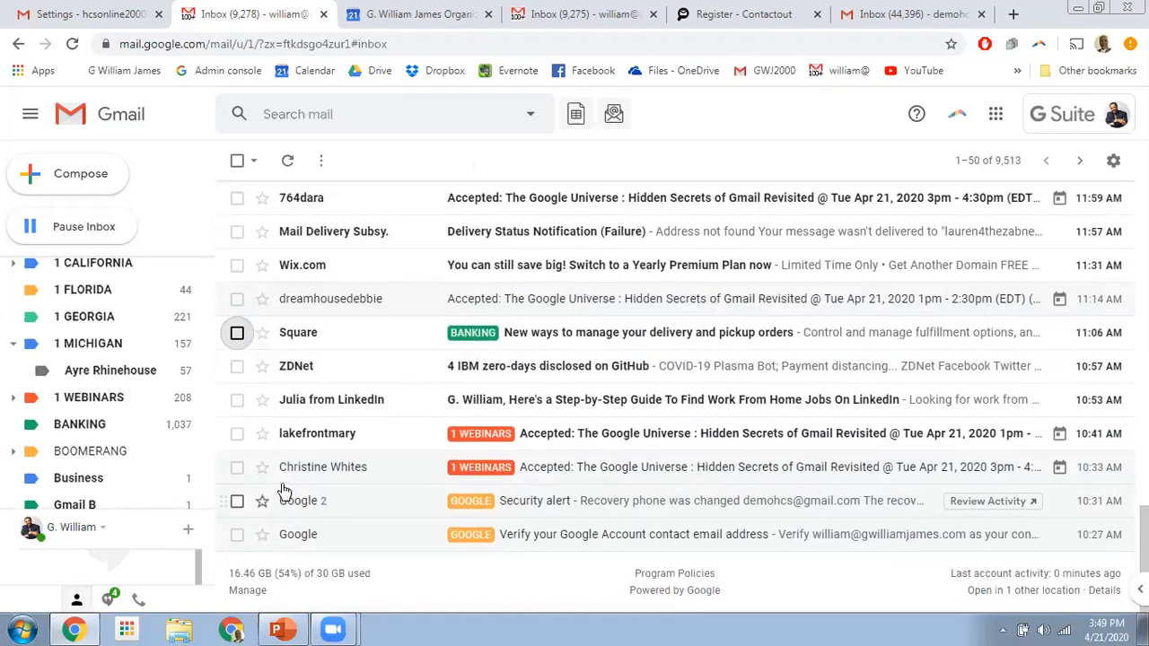
scroll(282, 492, "up", 2)
- Select the ZDNet message and start a filter for messages like it
left_click(237, 450)
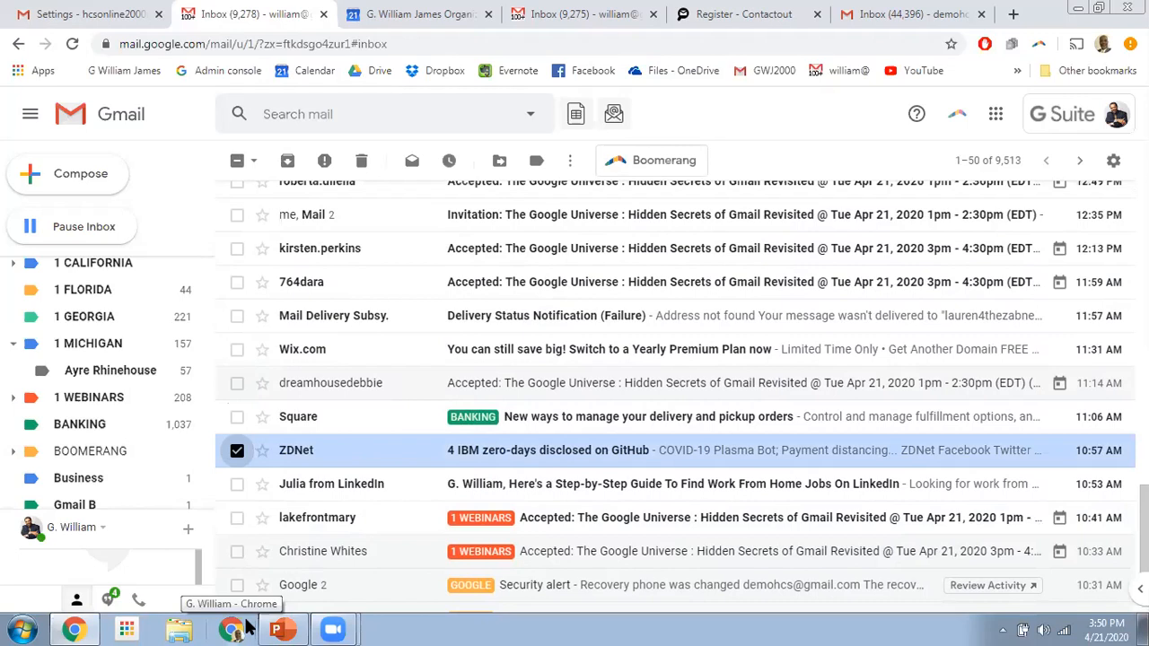
left_click(571, 163)
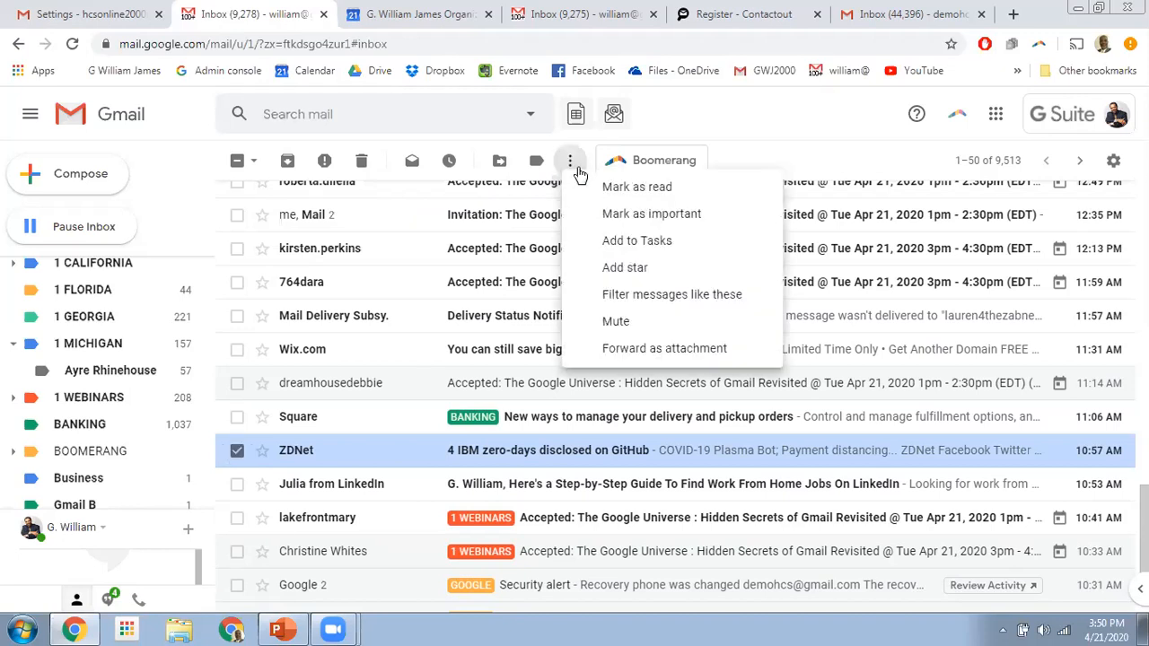
left_click(673, 298)
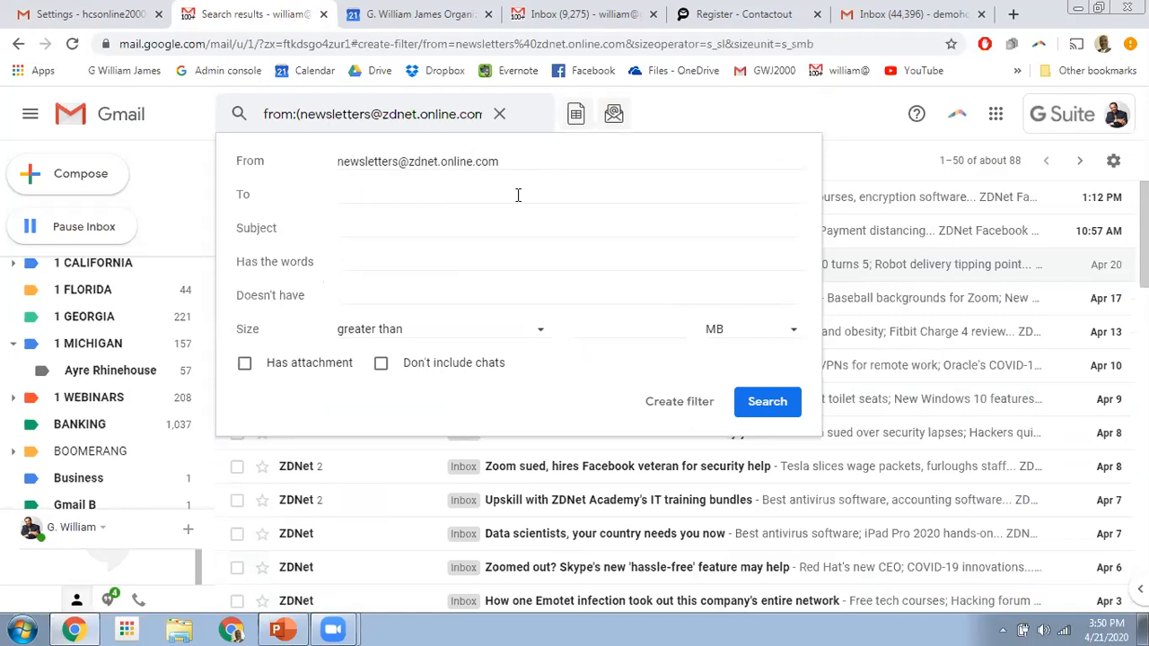
- Make the ZDNet filter delete mail and apply it to existing conversations, then clear the search
left_click(683, 406)
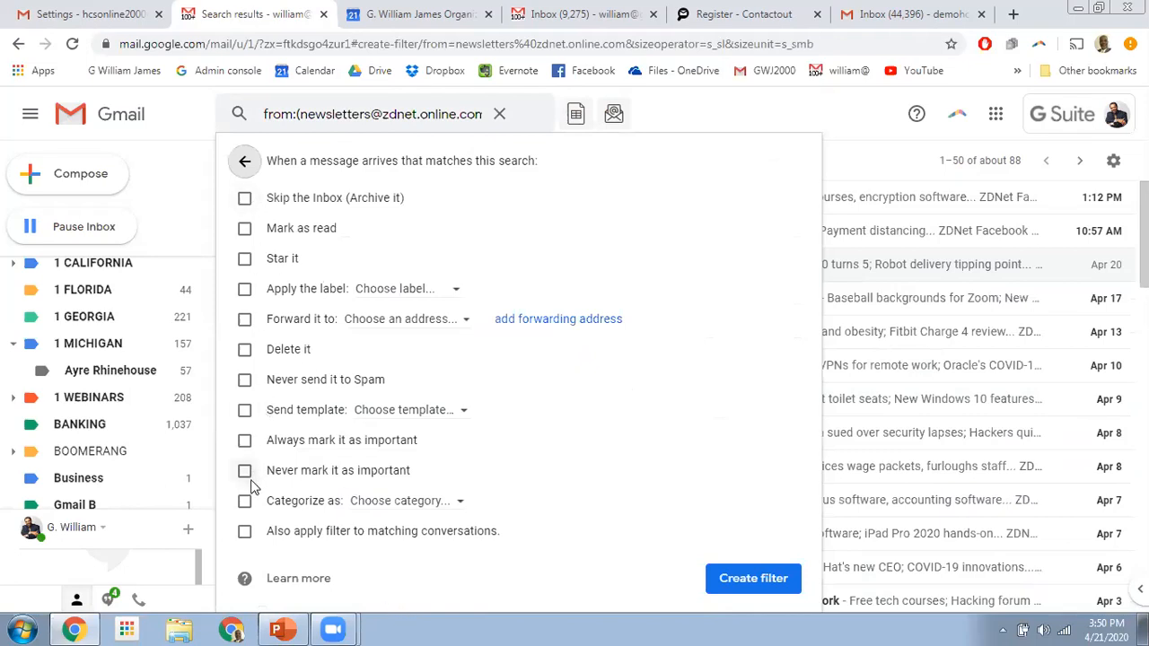
left_click(245, 350)
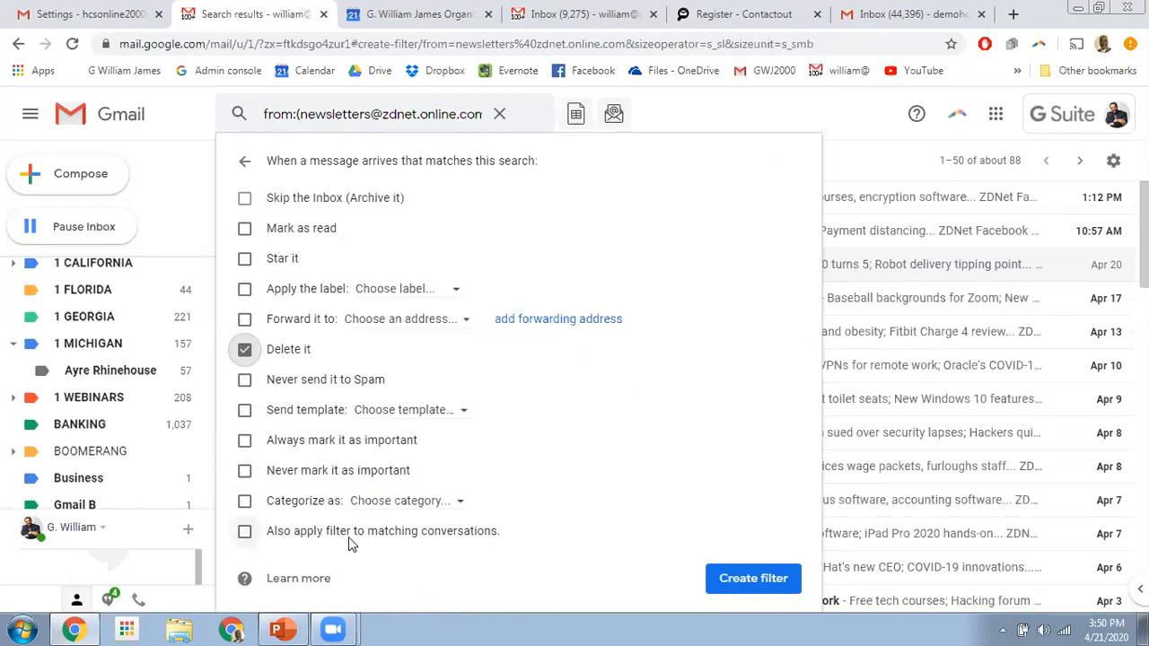
left_click(245, 531)
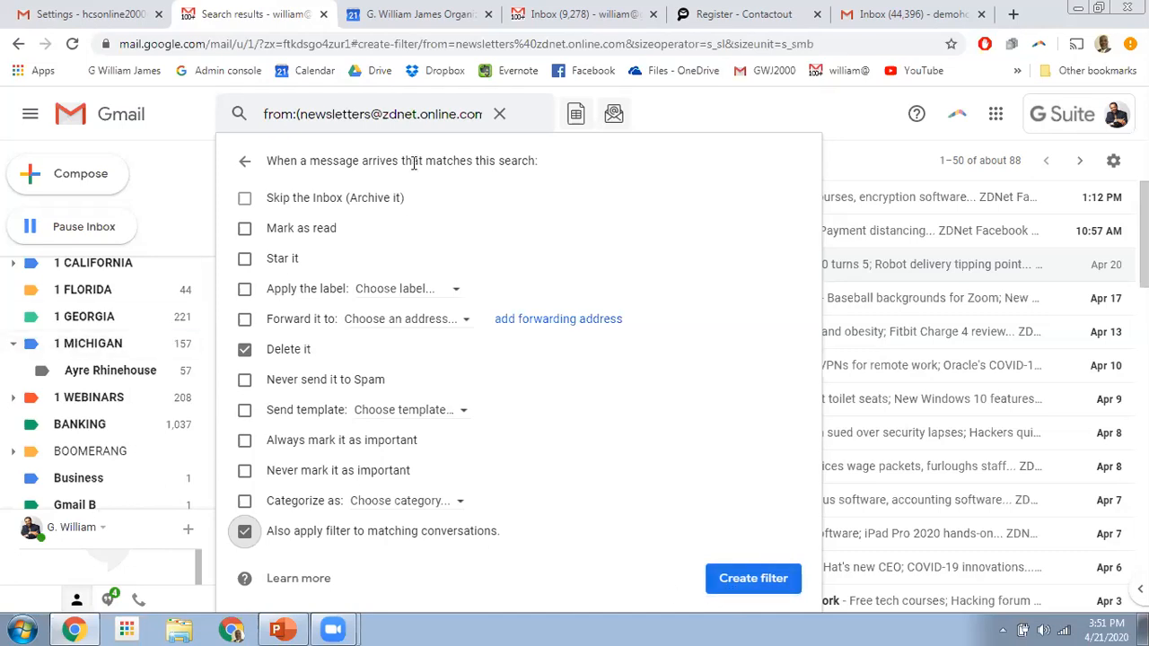
left_click(499, 114)
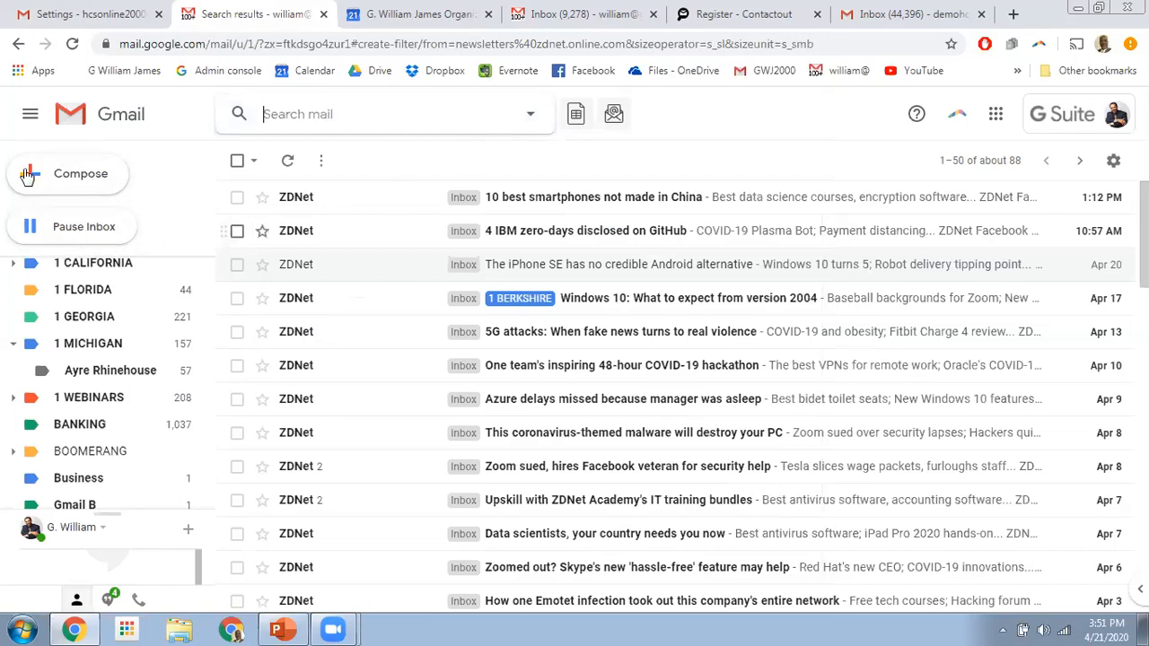
- Return to the inbox and open Settings on the Filters and Blocked Addresses tab
left_click(17, 51)
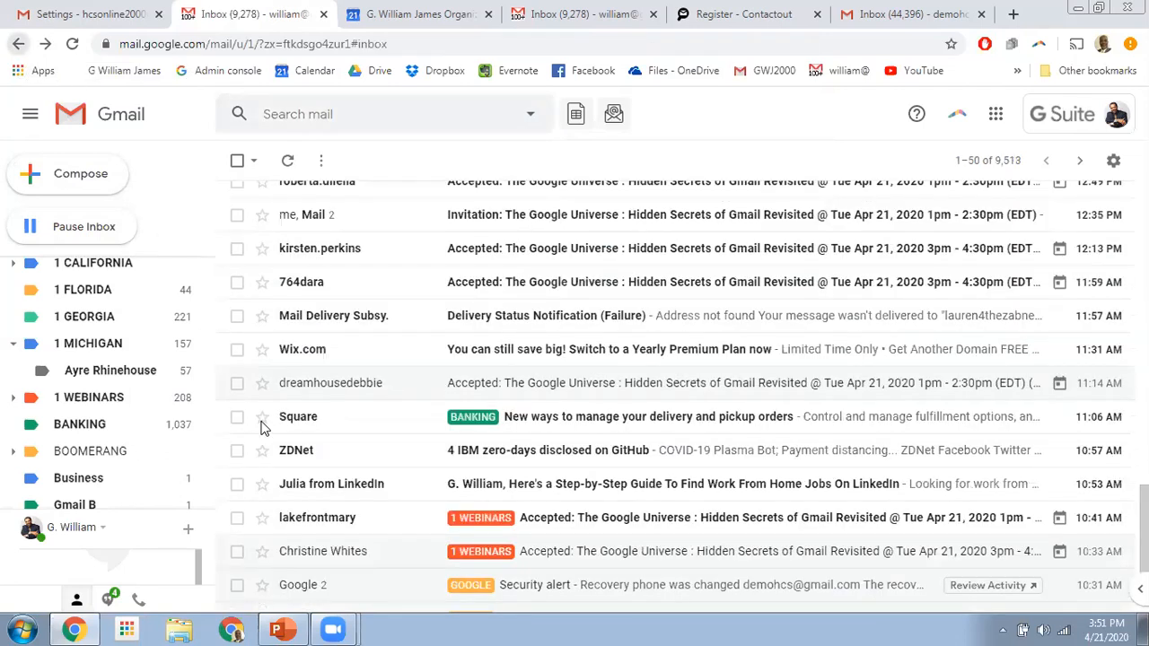
scroll(359, 413, "up", 5)
scroll(356, 433, "up", 4)
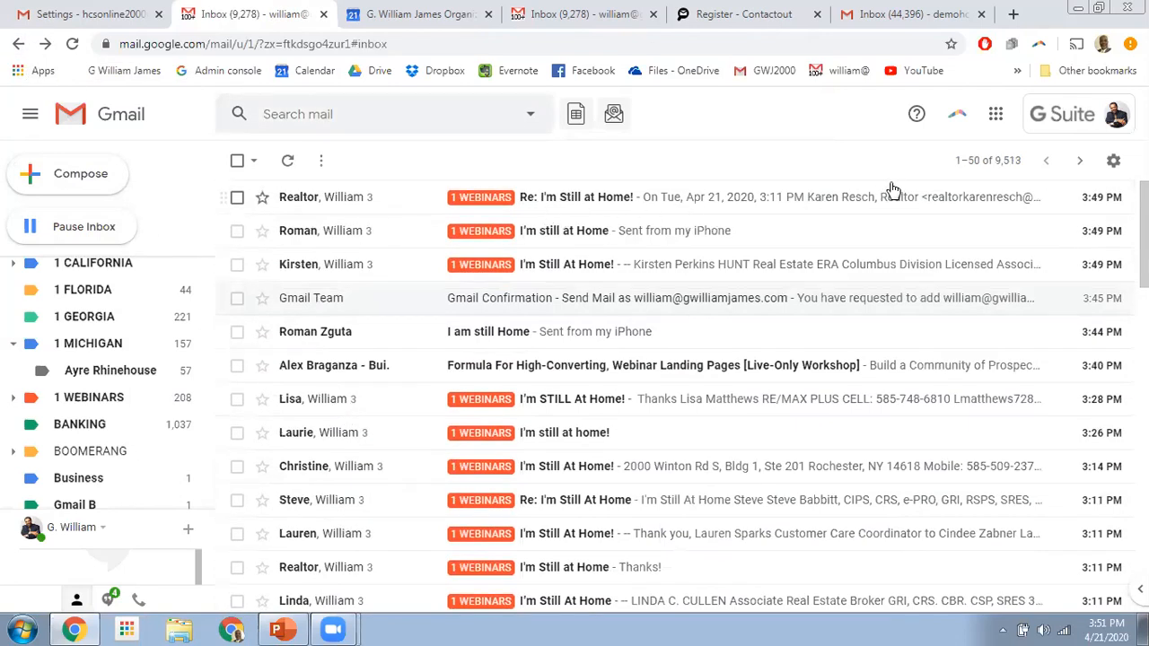
left_click(1112, 162)
left_click(966, 262)
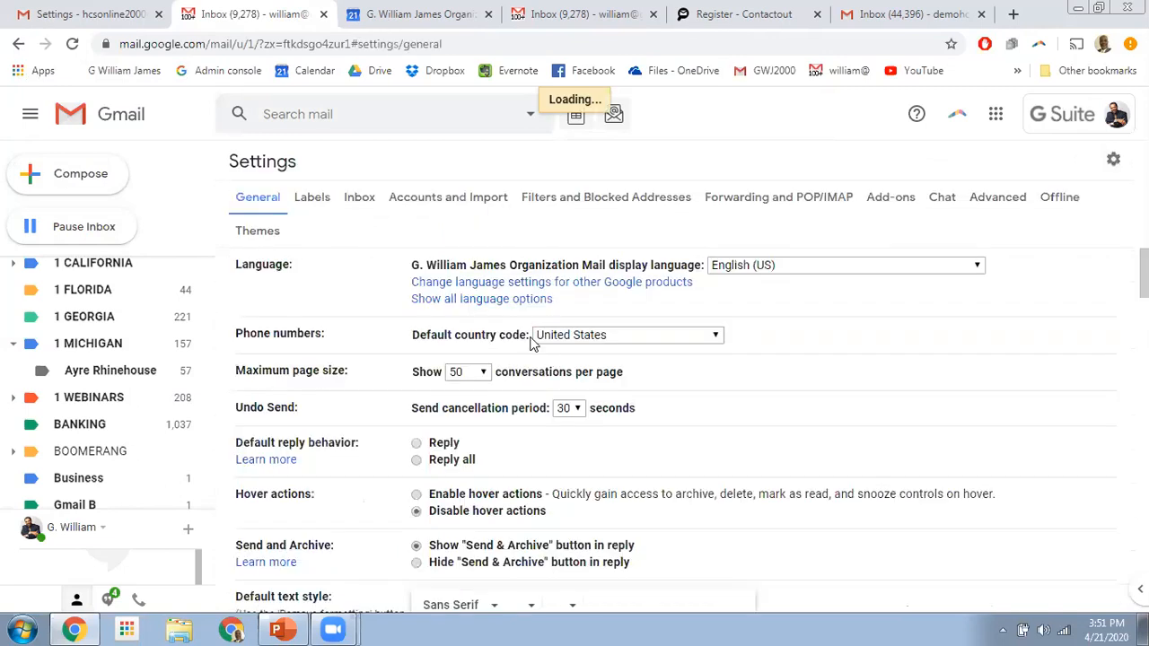
left_click(616, 199)
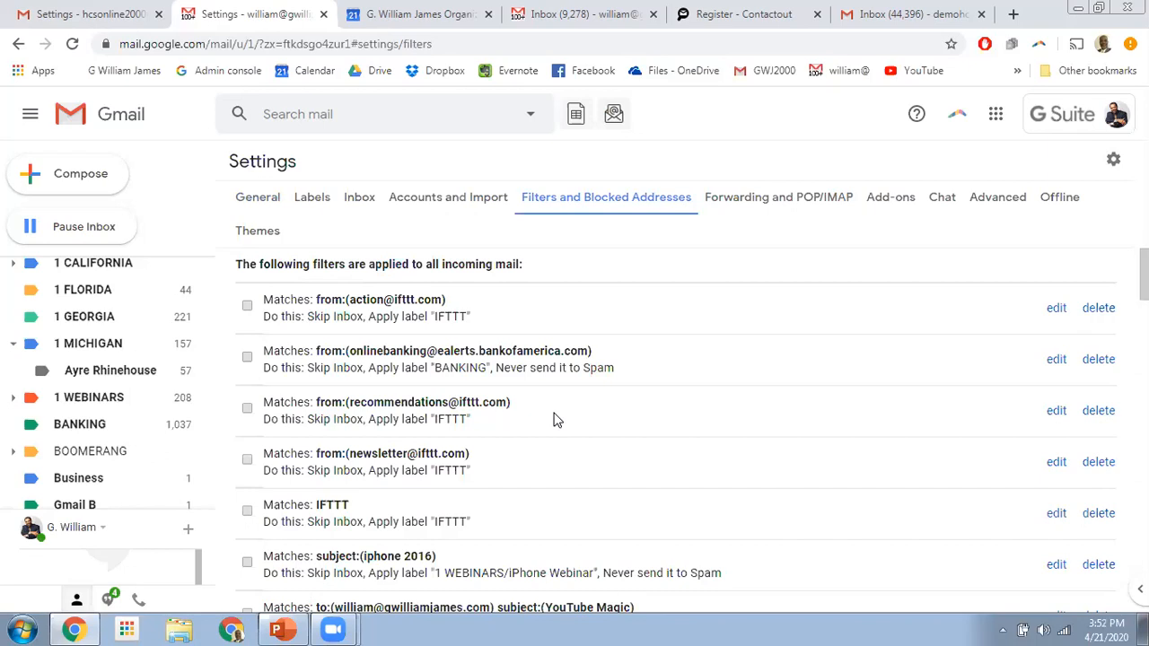
scroll(548, 418, "down", 9)
scroll(502, 449, "down", 8)
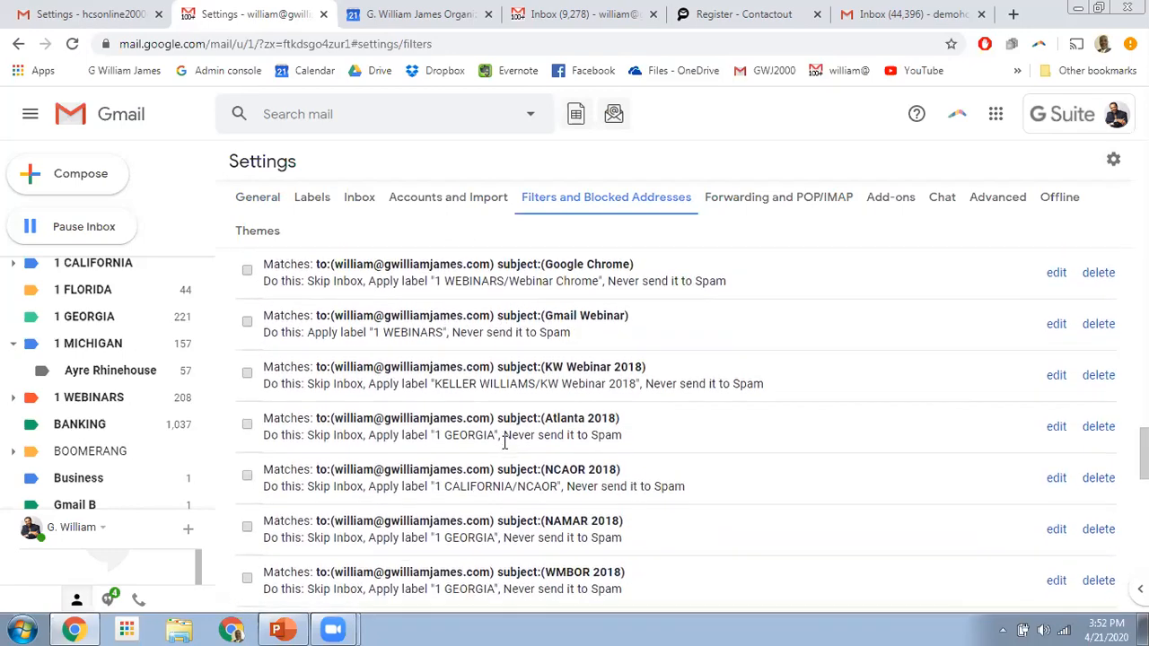
scroll(504, 442, "down", 8)
scroll(504, 449, "down", 3)
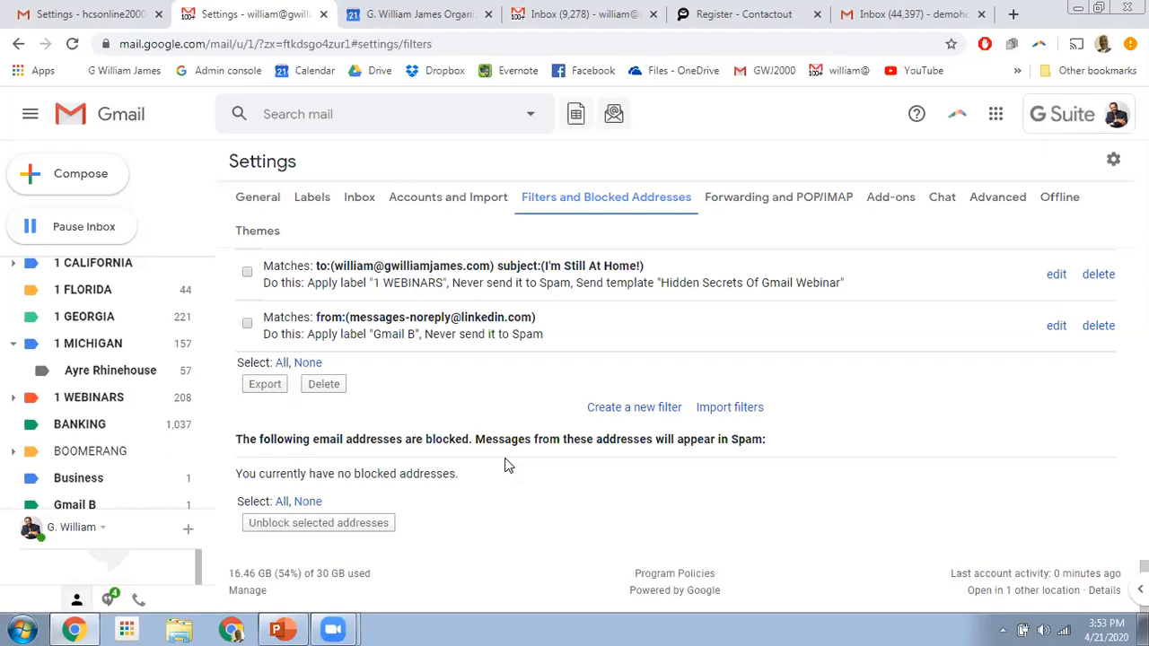
- Start a new filter for mail to your own address with subject 'I'm still at home!'
left_click(629, 411)
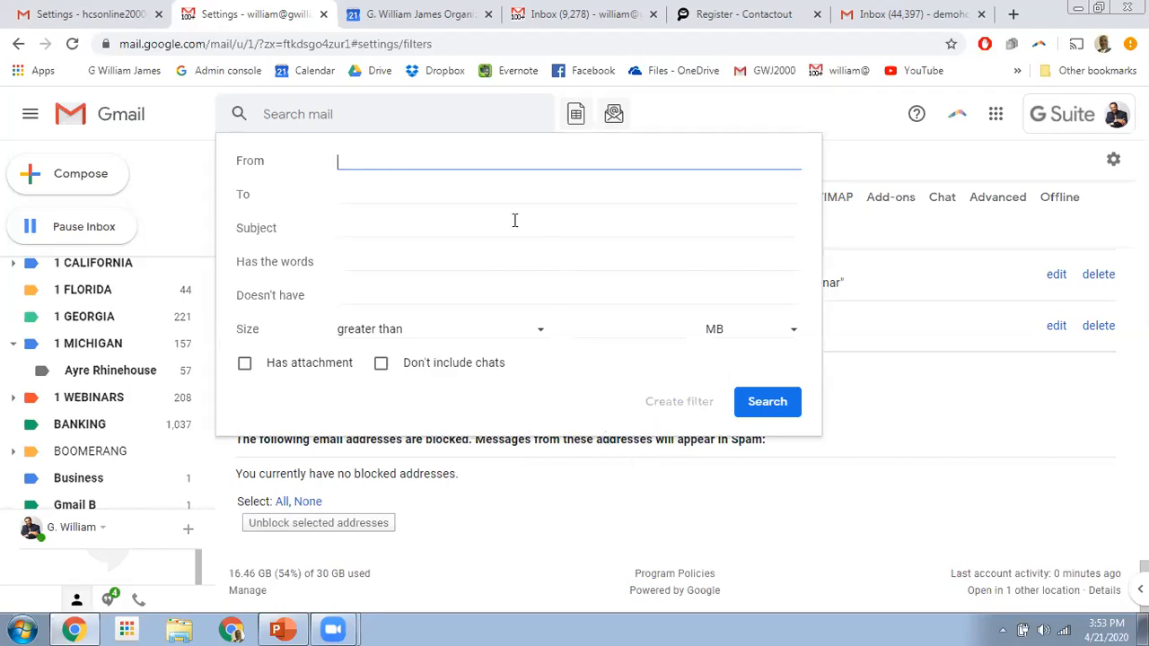
left_click(376, 195)
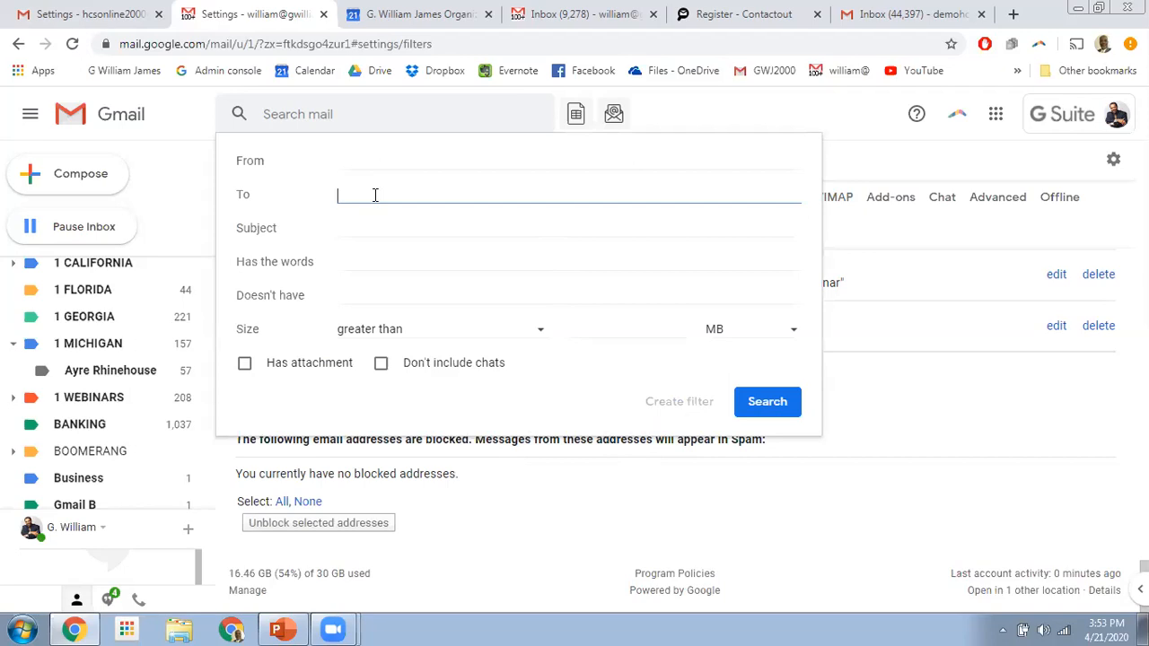
type("will")
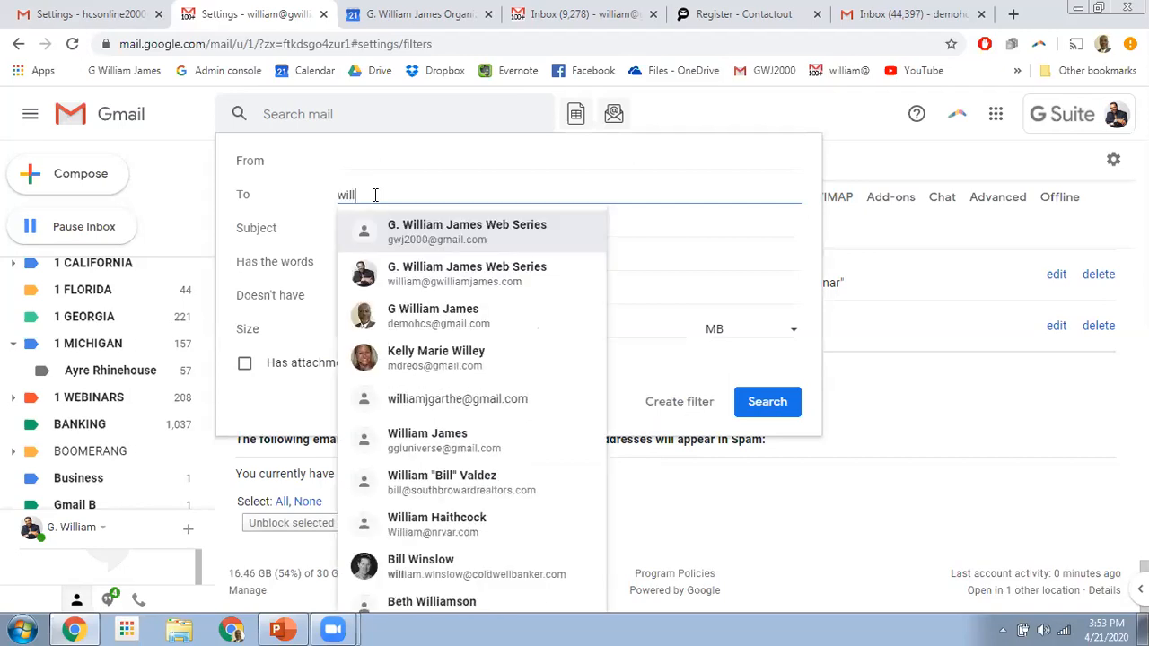
left_click(437, 281)
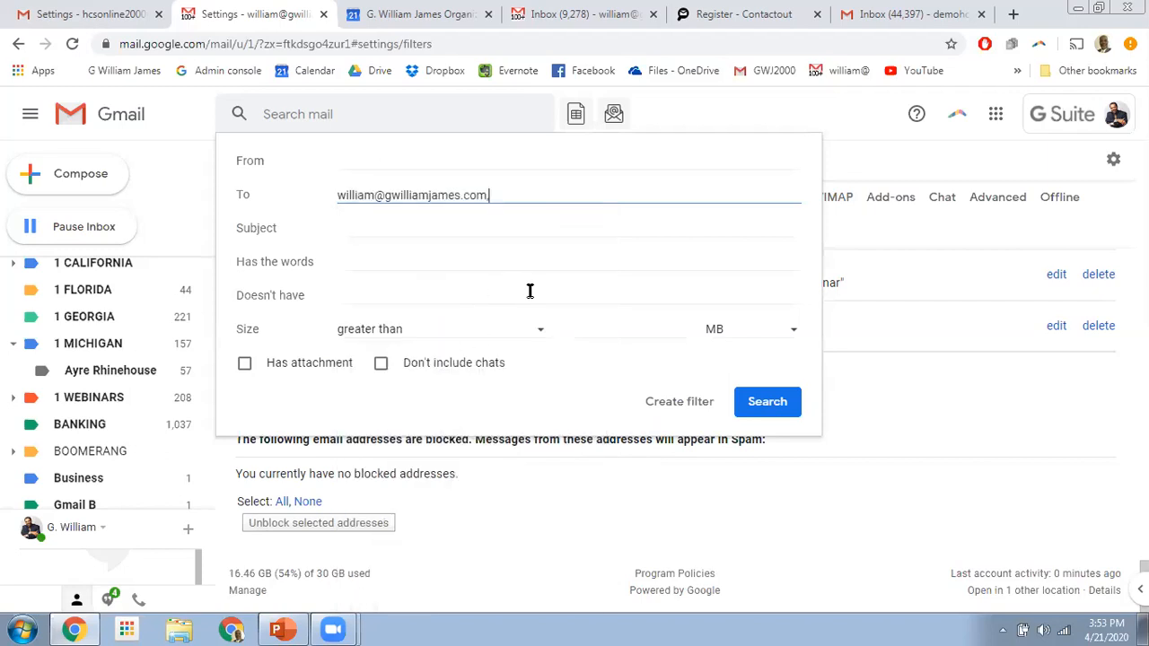
left_click(404, 226)
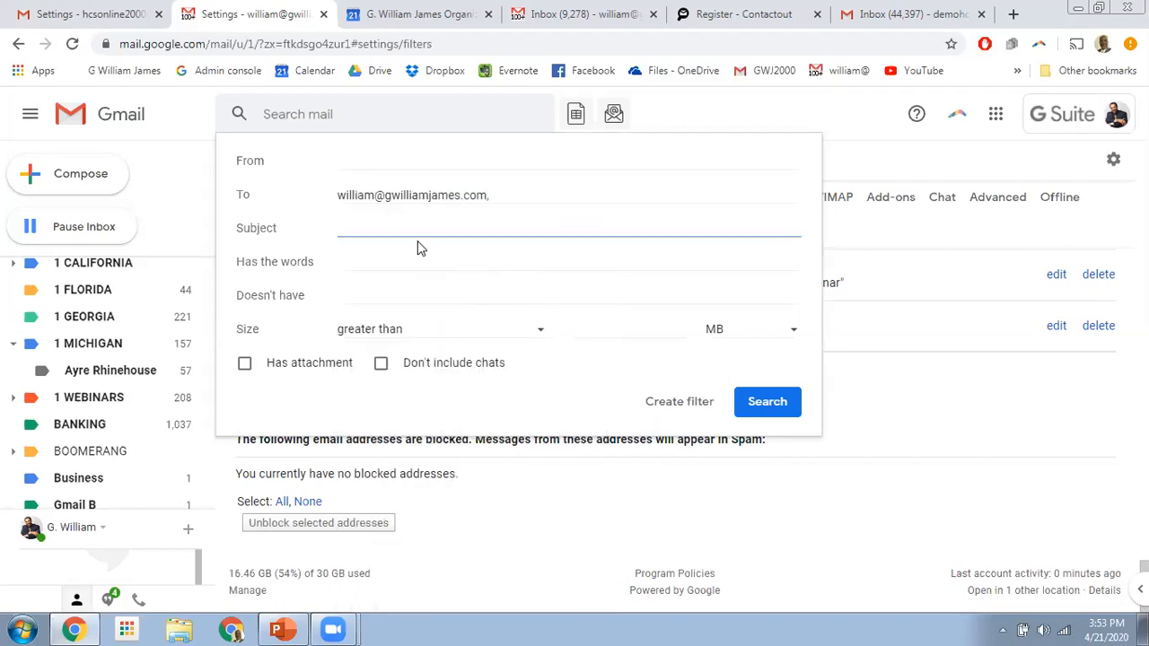
type("I'm still at home!")
- Have the filter apply the label 1 WEBINARS and never send matches to Spam
left_click(679, 403)
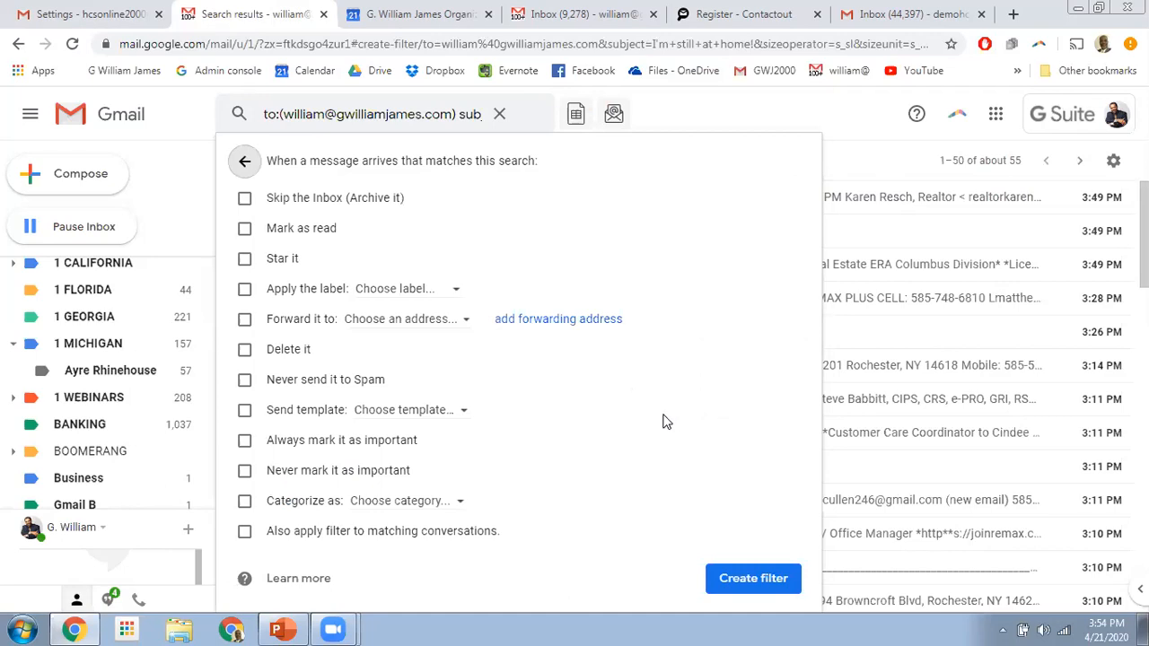
left_click(244, 290)
left_click(456, 290)
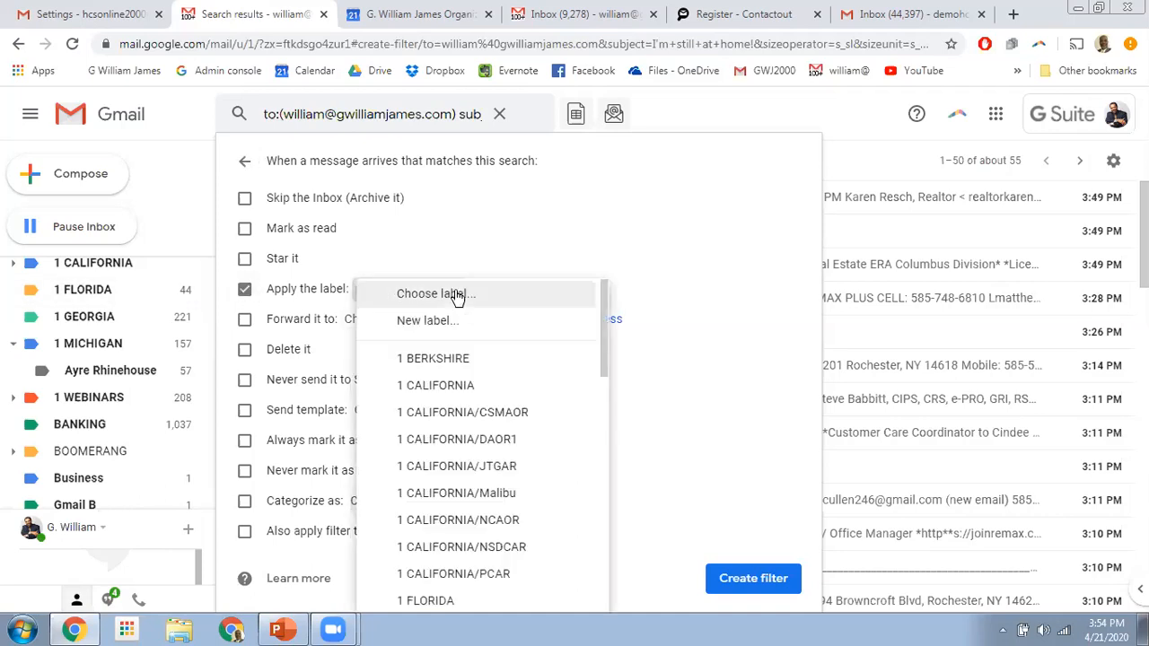
scroll(472, 392, "down", 4)
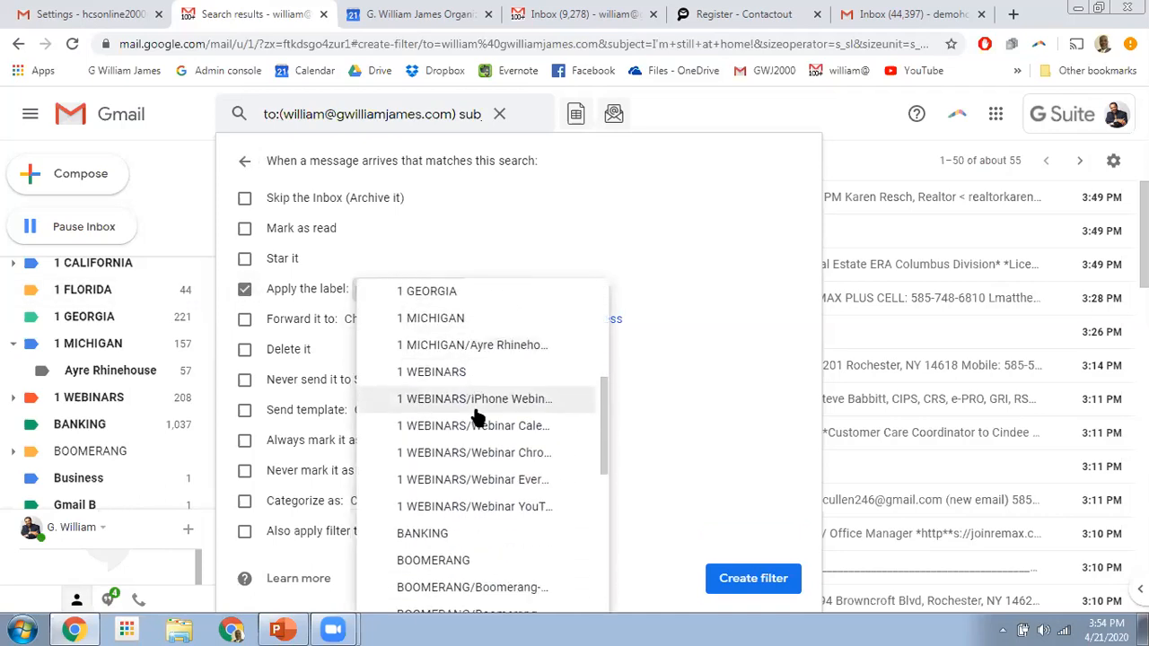
left_click(438, 375)
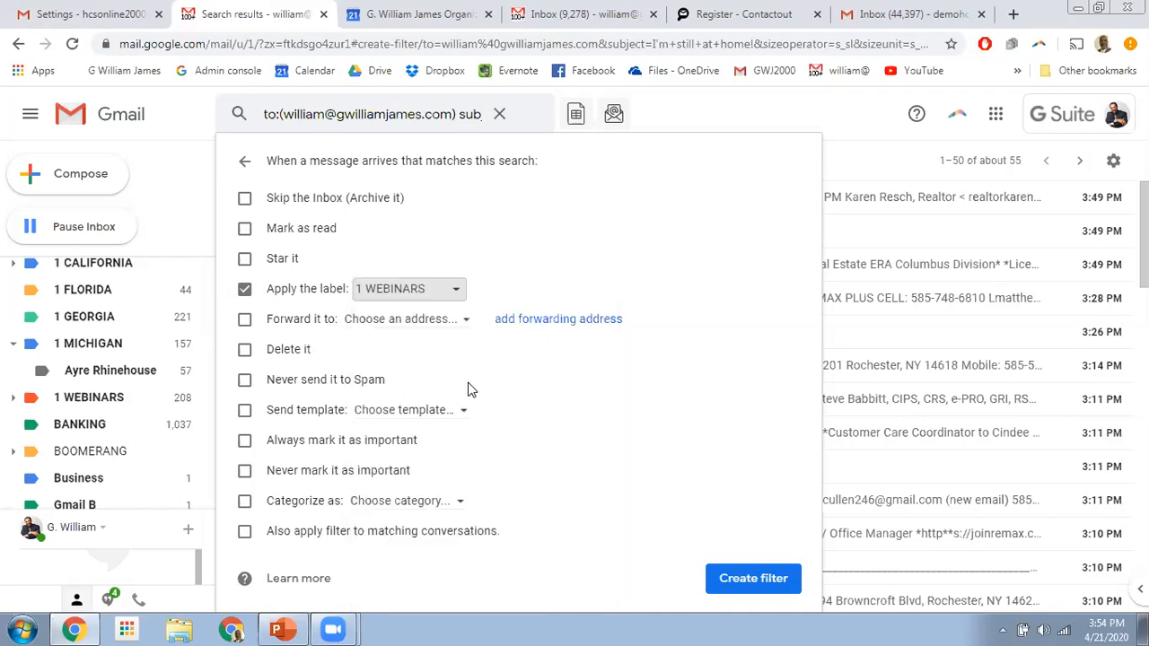
left_click(244, 379)
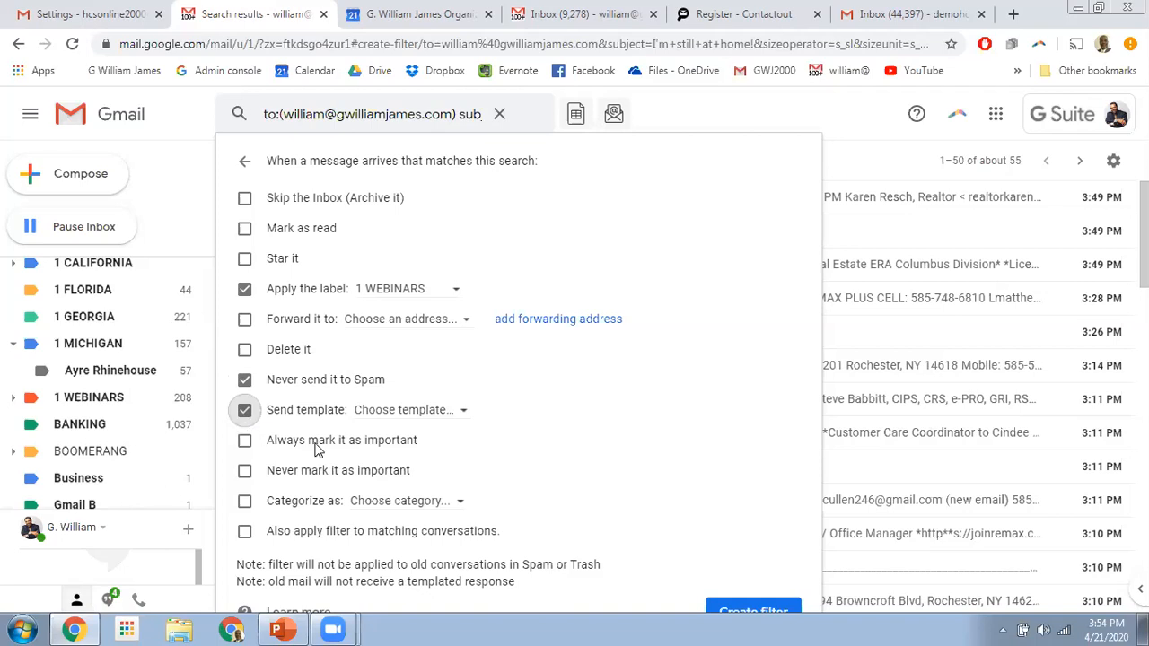
- Add an auto-reply with the Hidden Secrets Of Gmail Webinar template and save the filter
left_click(465, 414)
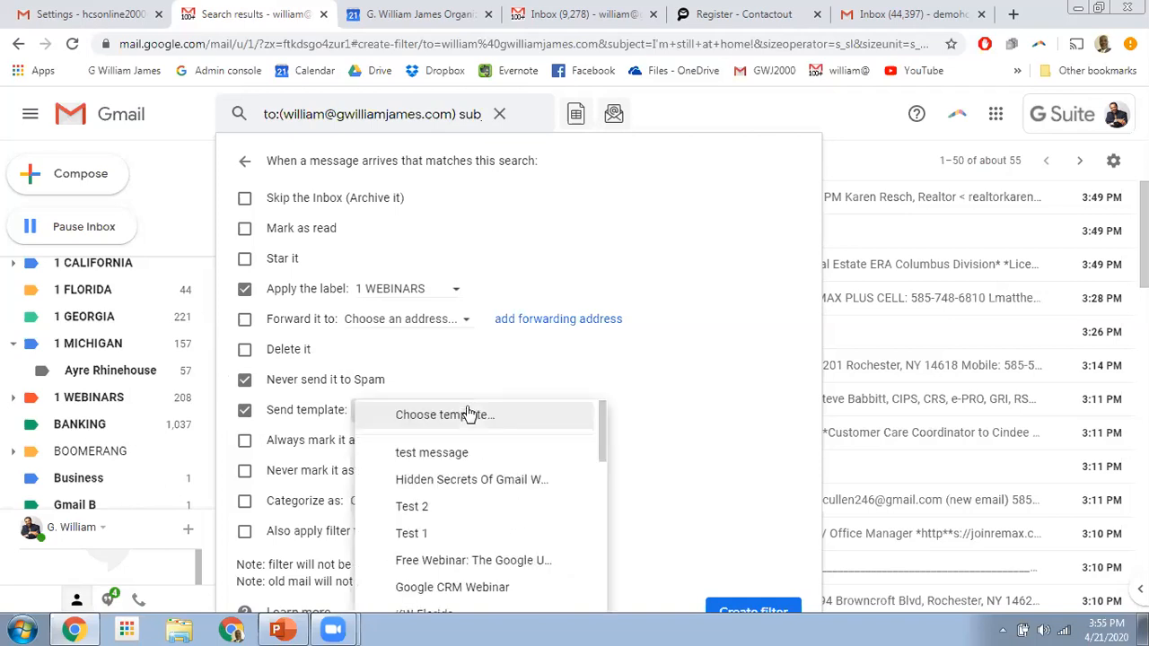
scroll(469, 562, "down", 3)
scroll(470, 561, "down", 1)
scroll(463, 559, "up", 5)
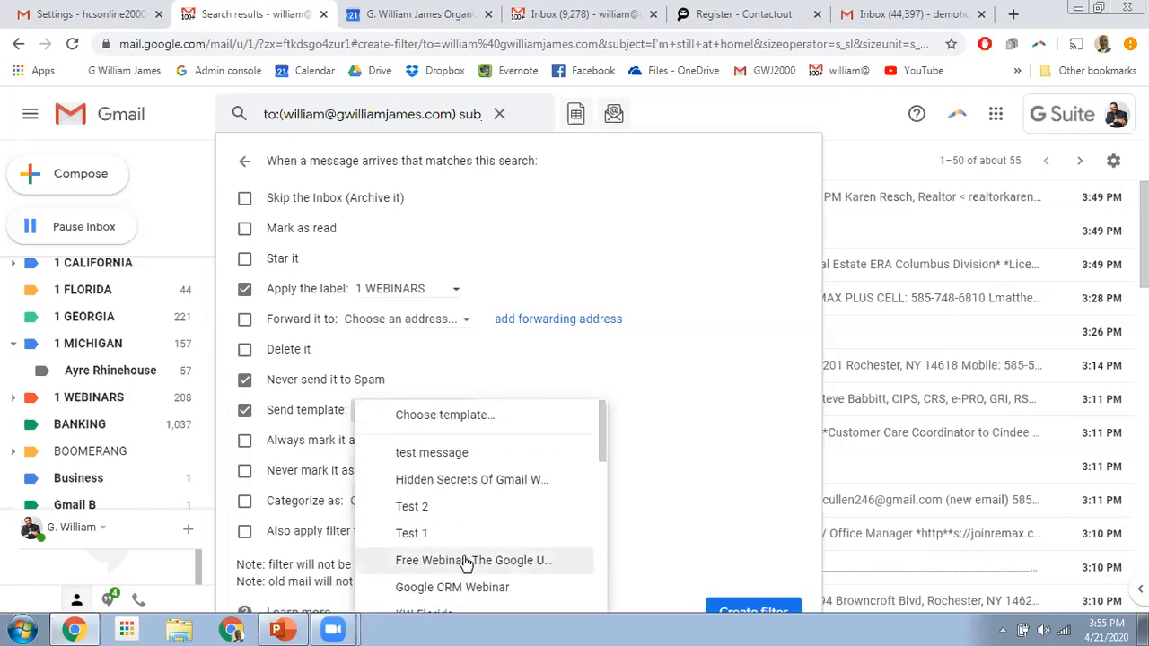
left_click(458, 483)
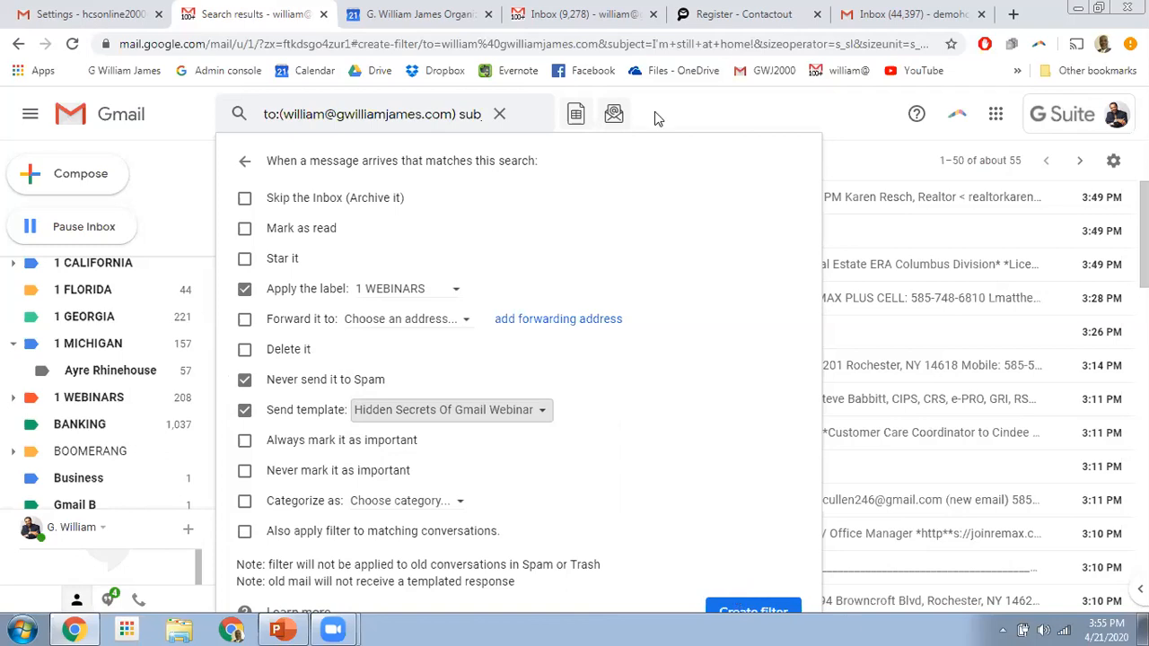
left_click(751, 117)
- Go to Settings' Advanced tab and check that Templates is set to Enable
left_click(1112, 160)
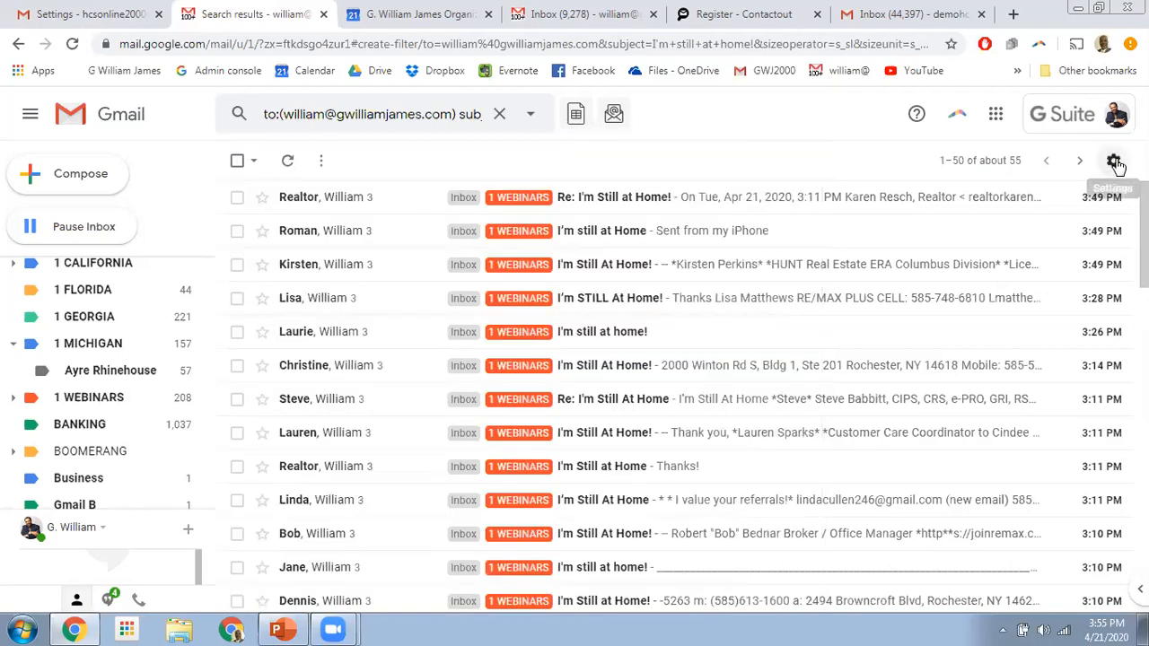
left_click(962, 260)
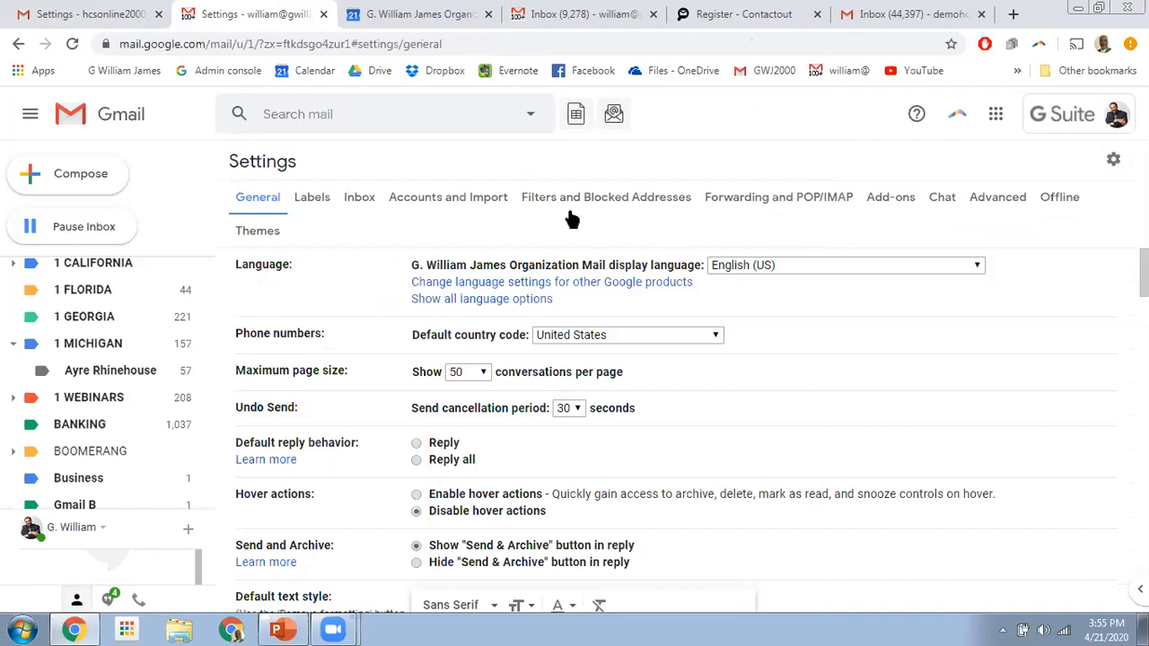
left_click(1003, 193)
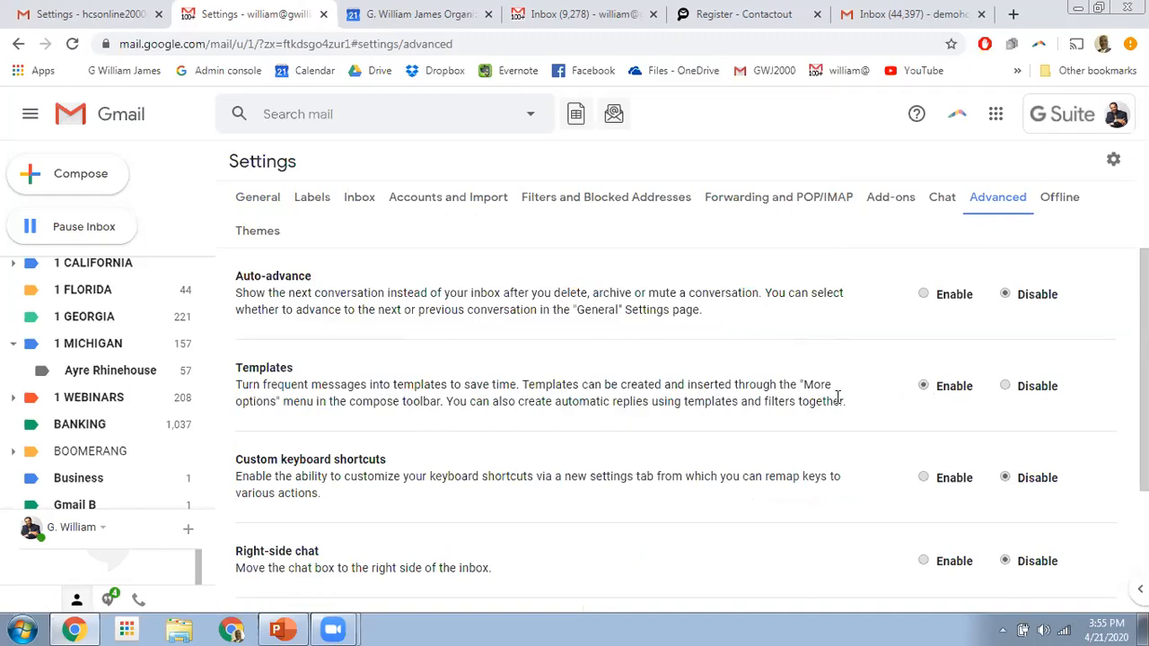
scroll(830, 395, "down", 3)
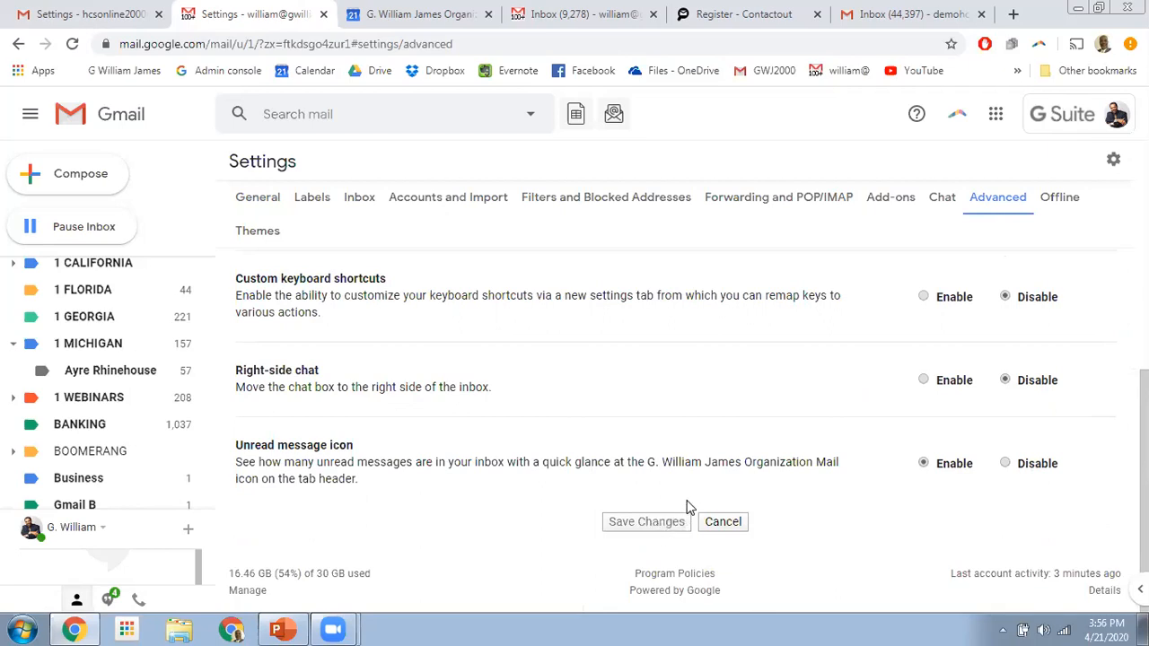
- Compose a new message with 'test three' as the first body line and the subject
left_click(76, 176)
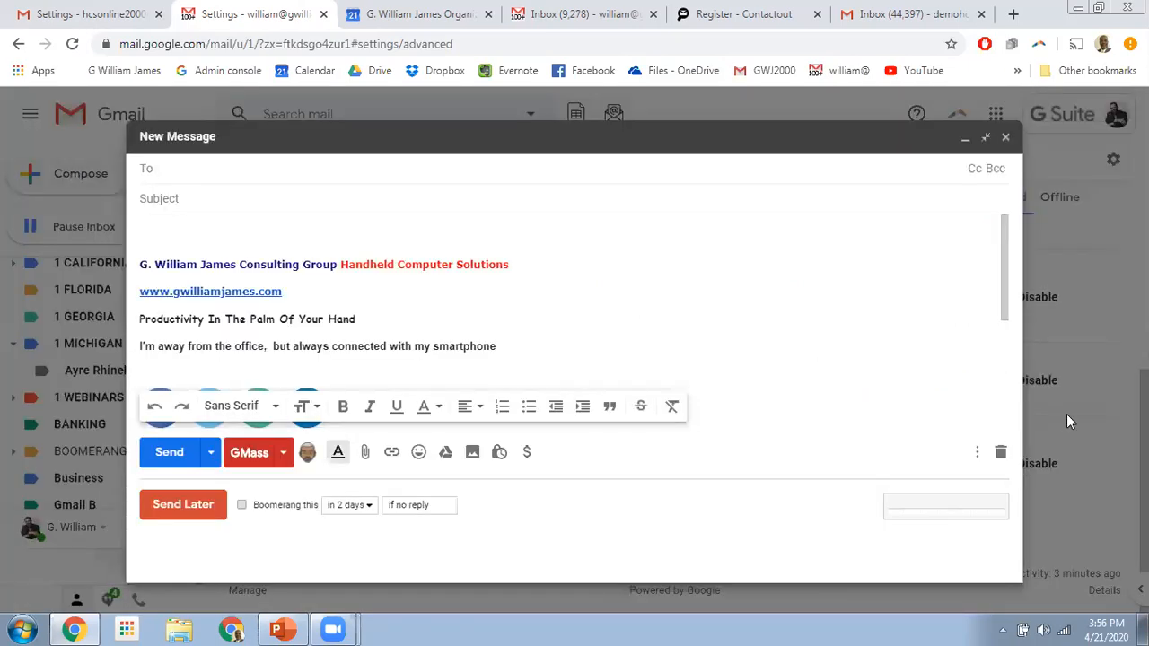
left_click(189, 228)
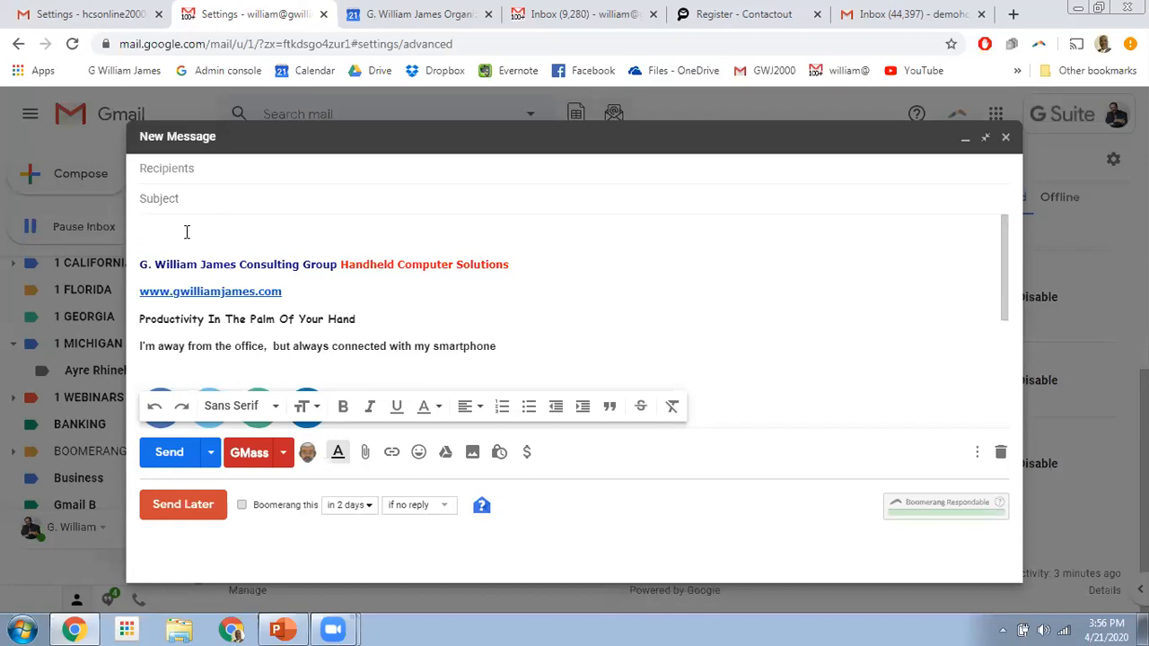
type("test three")
left_click_drag(221, 234, 102, 233)
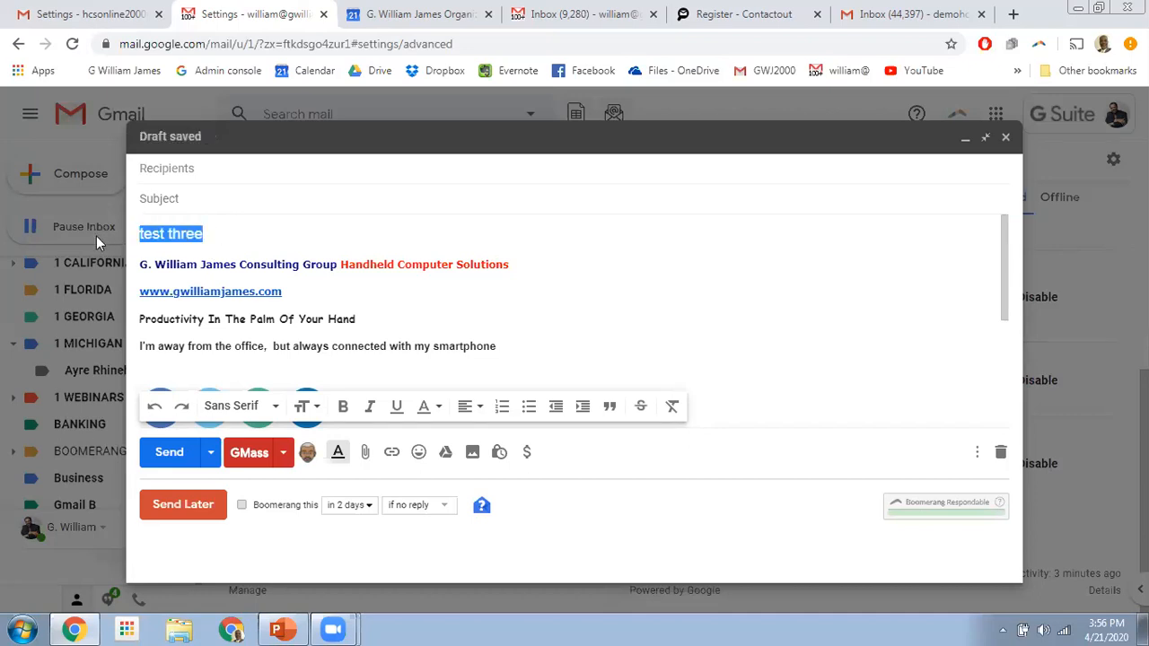
left_click(177, 197)
type("test three")
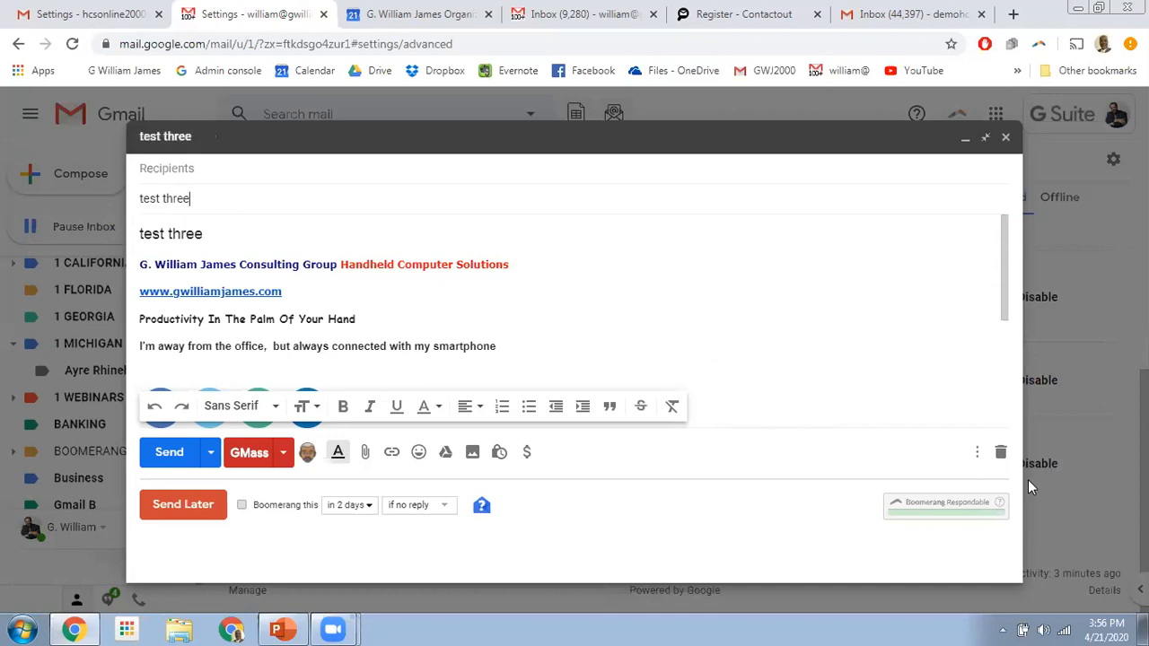
- Save the draft as a new template named 'test three'
left_click(974, 456)
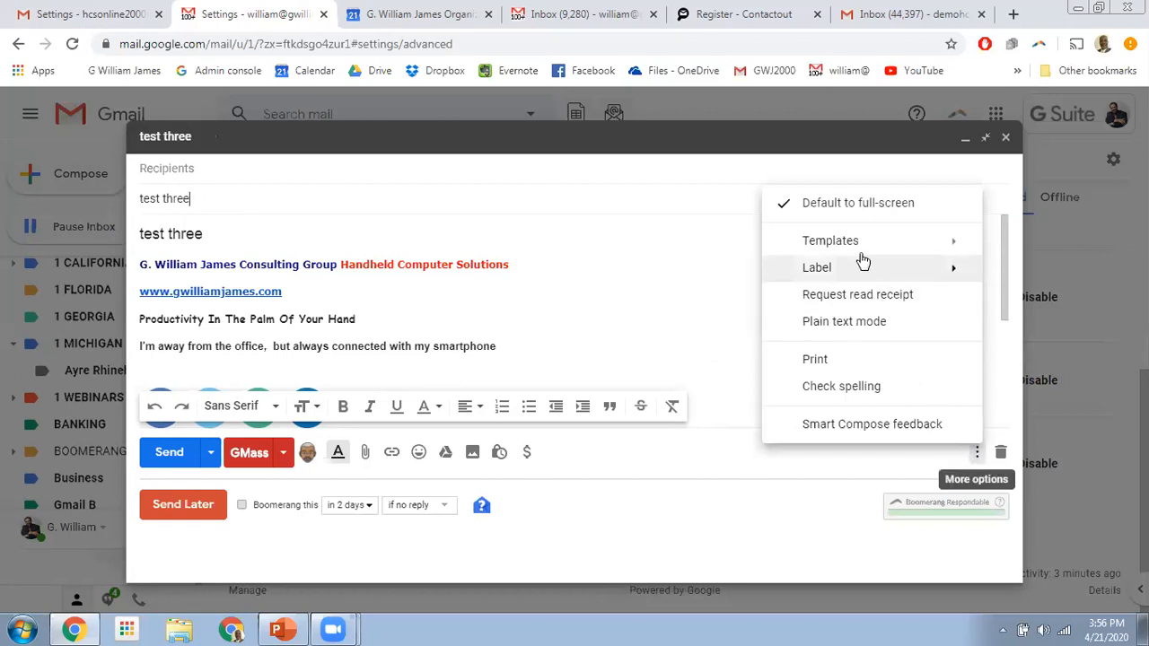
mouse_move(858, 244)
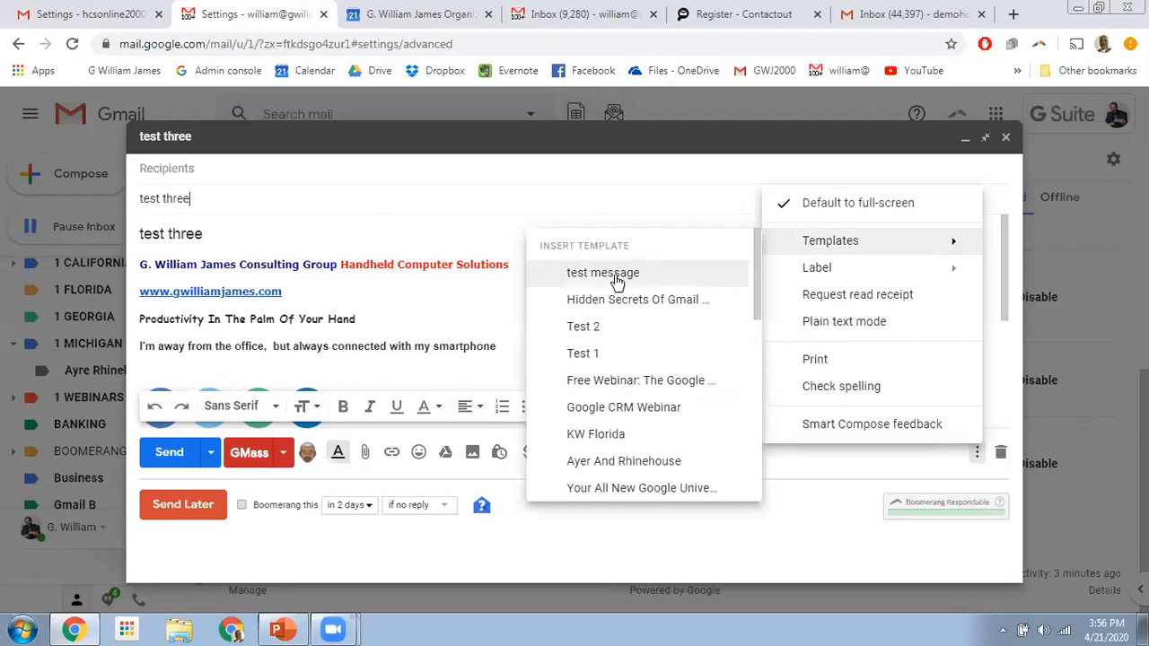
scroll(619, 296, "down", 5)
scroll(617, 301, "down", 3)
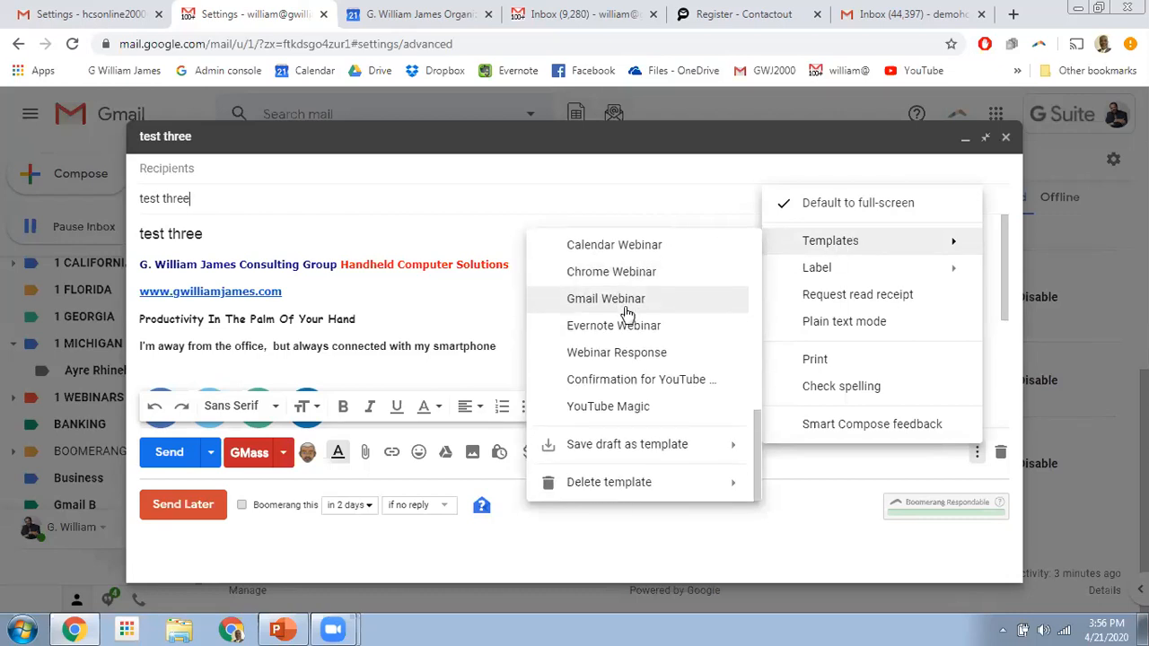
mouse_move(653, 453)
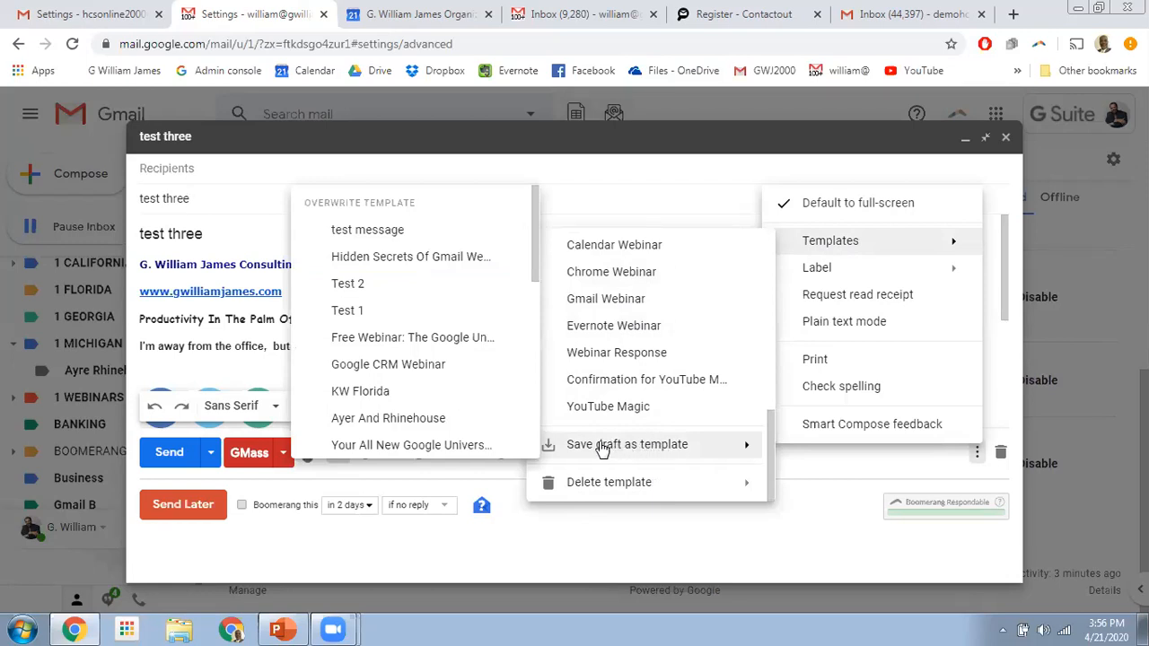
scroll(428, 418, "down", 10)
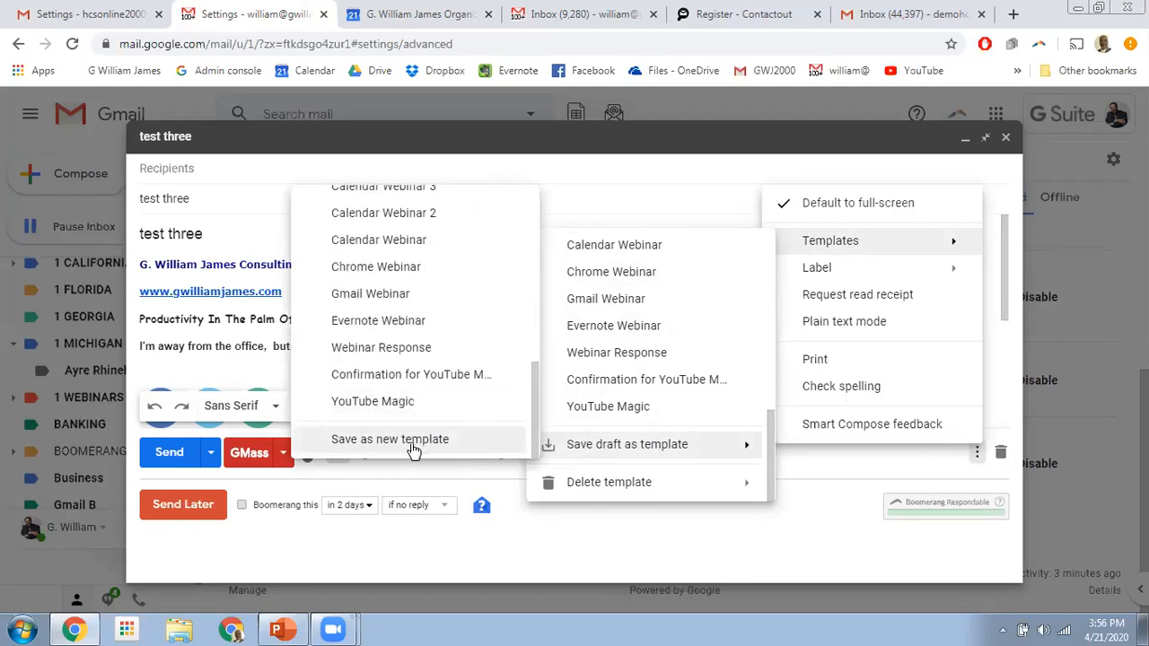
left_click(413, 440)
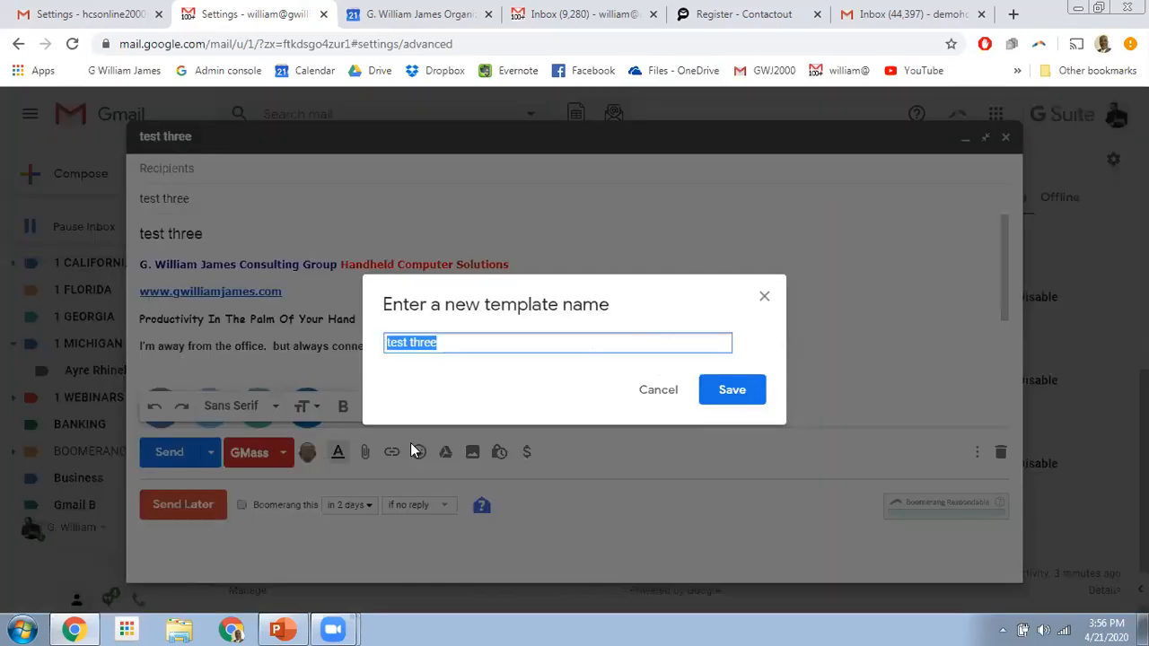
left_click(731, 391)
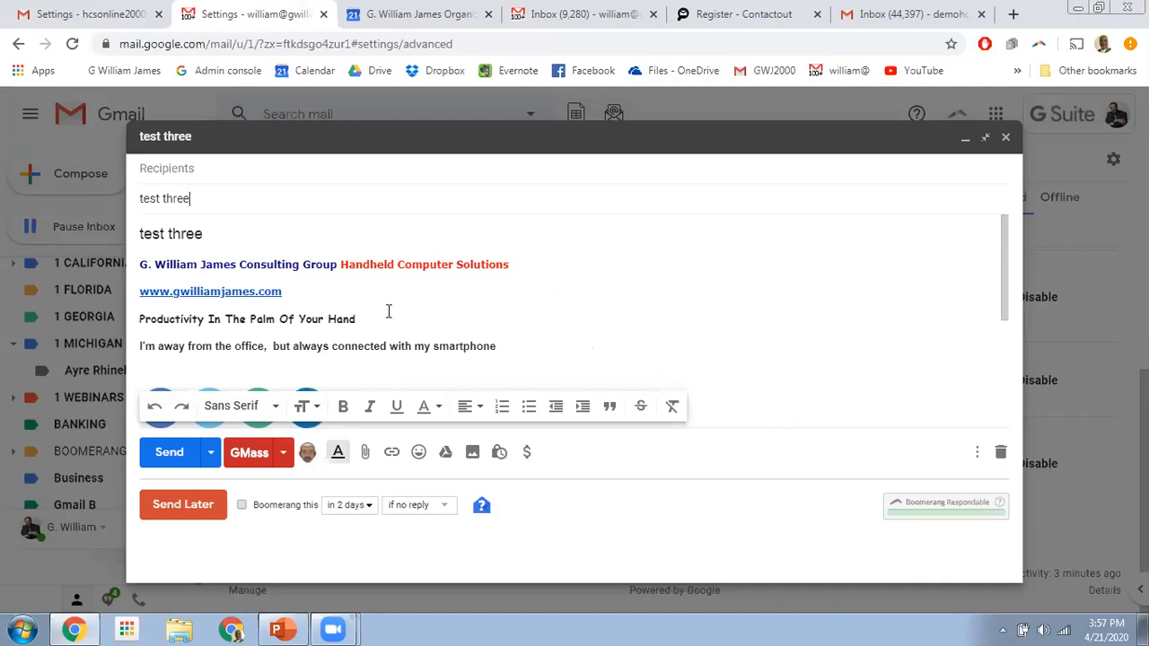
- Replace the draft's body with the 'test message' template
left_click(207, 168)
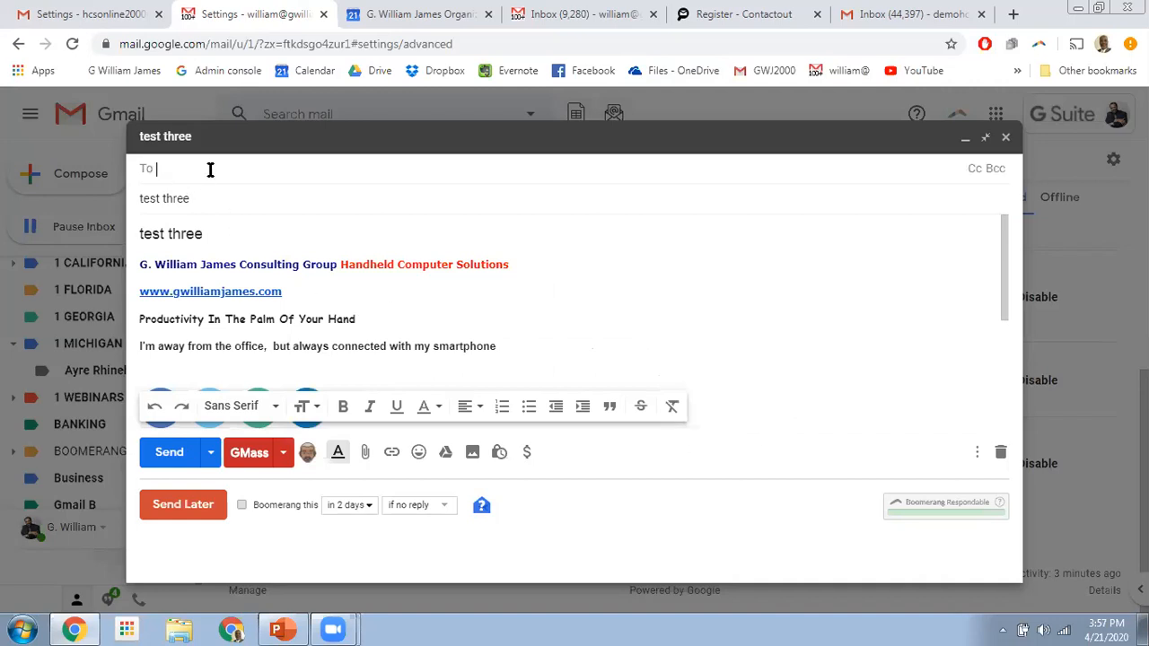
left_click(210, 197)
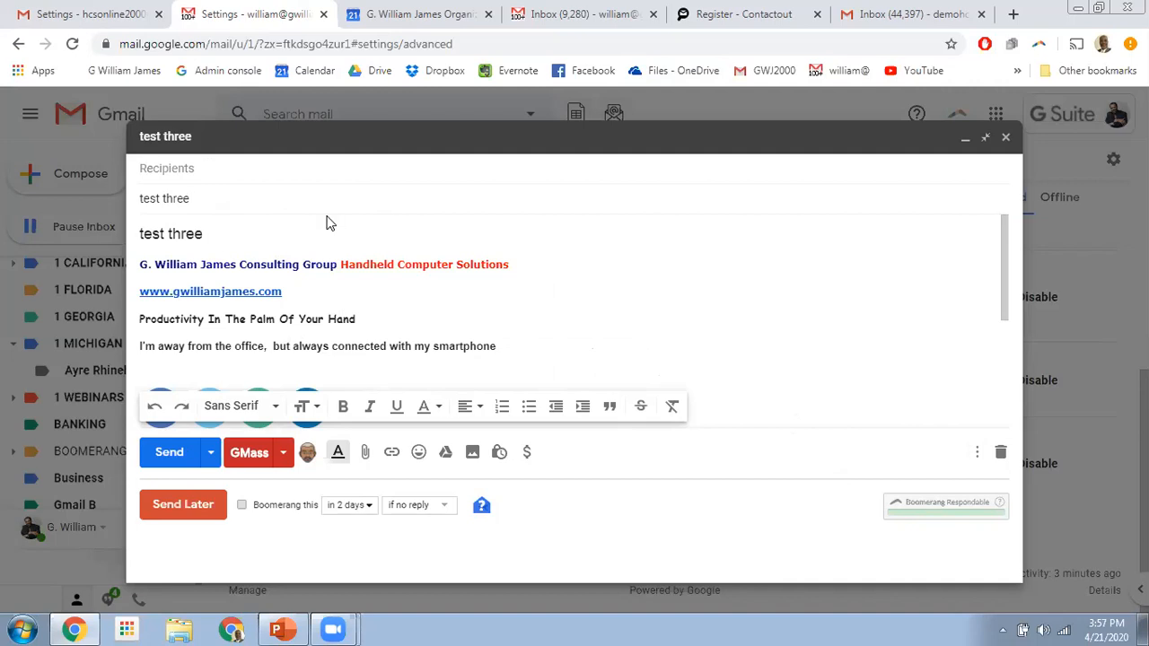
left_click(976, 452)
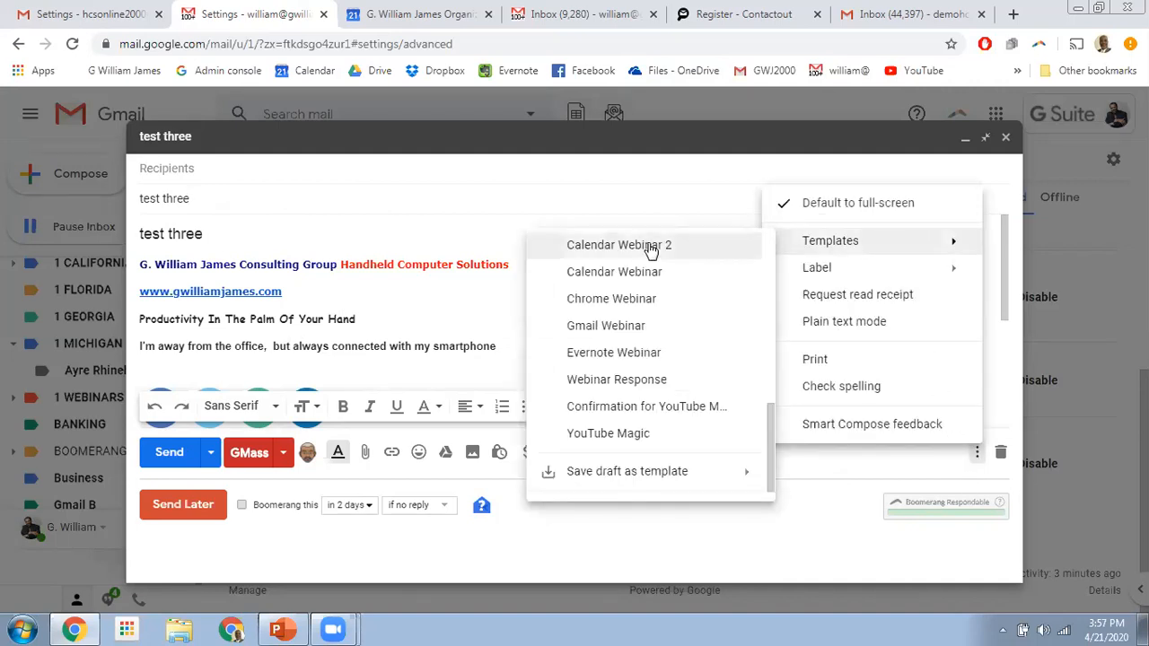
scroll(617, 314, "down", 1)
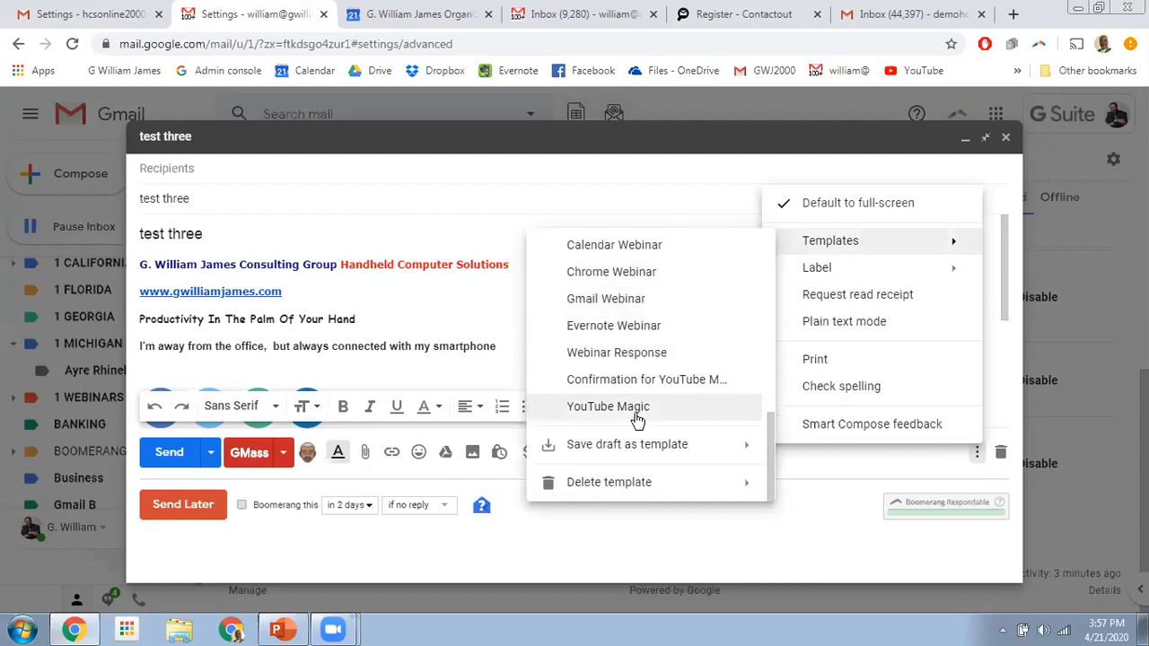
scroll(635, 411, "up", 3)
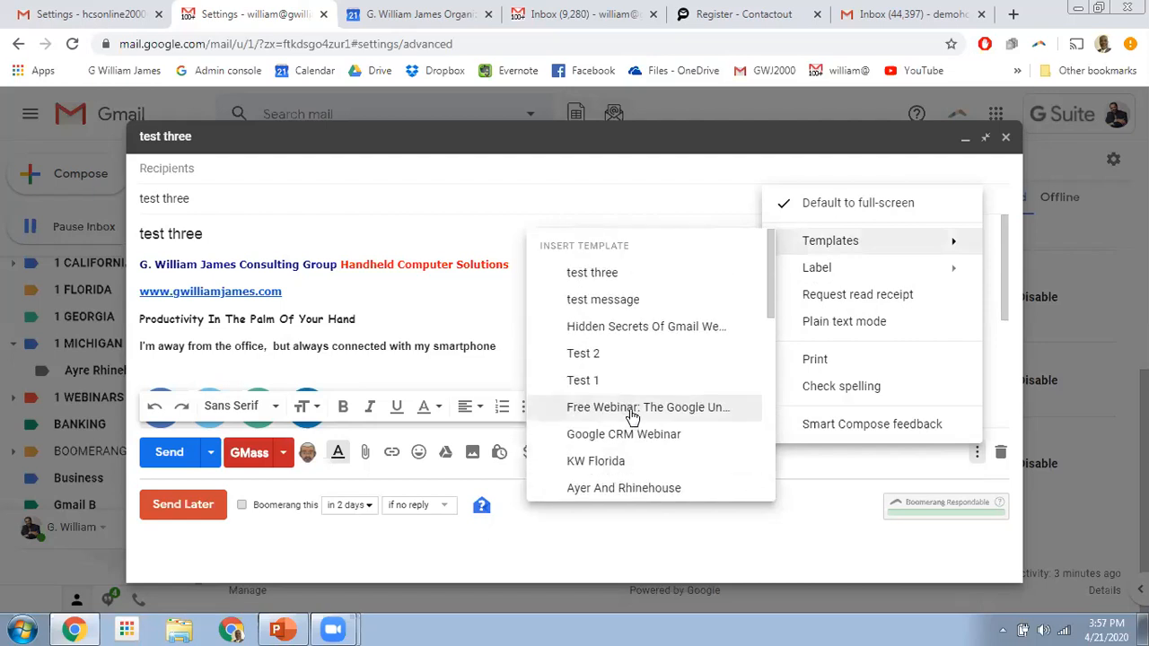
left_click(595, 301)
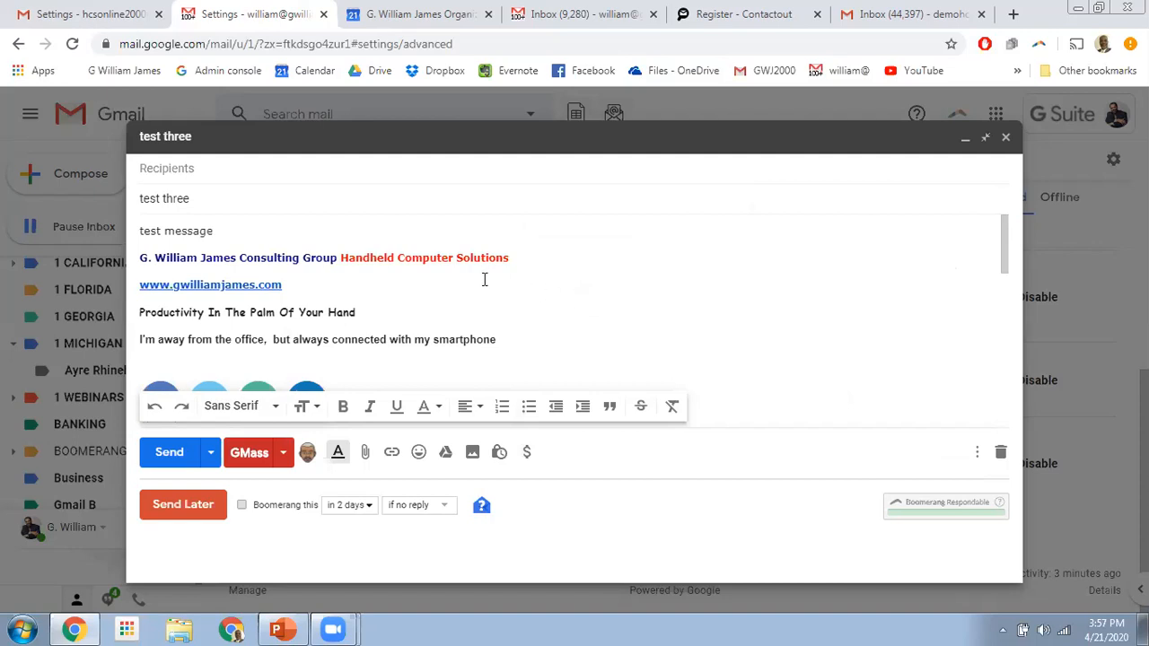
- Reopen the template options and dismiss the list without inserting anything
left_click(171, 168)
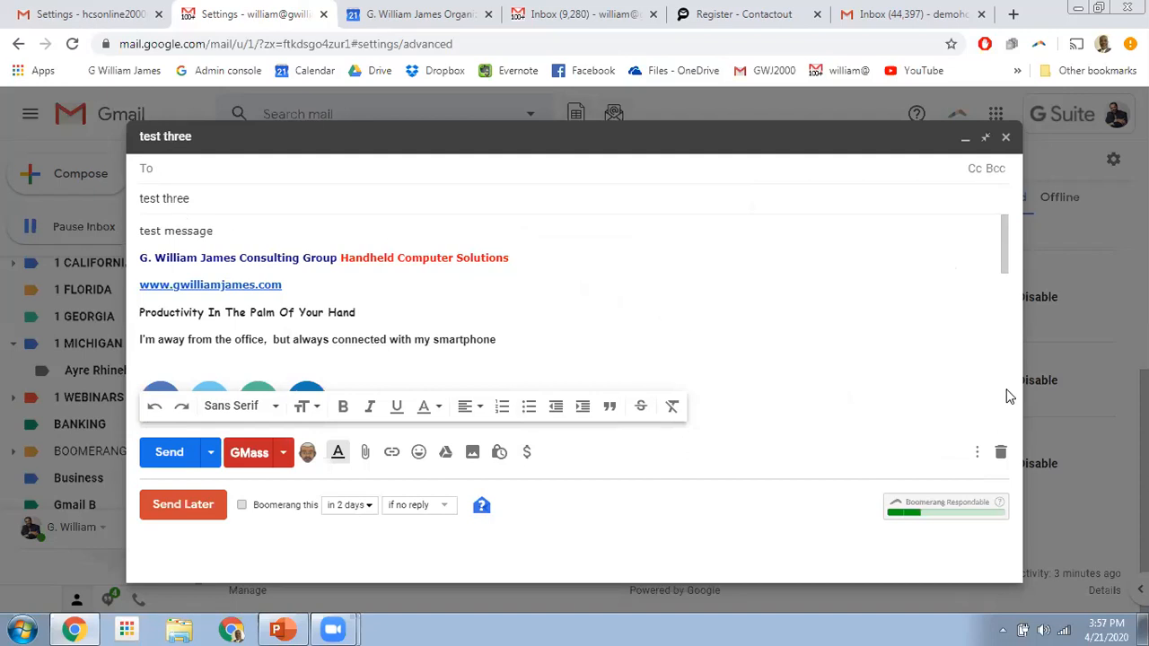
left_click(976, 454)
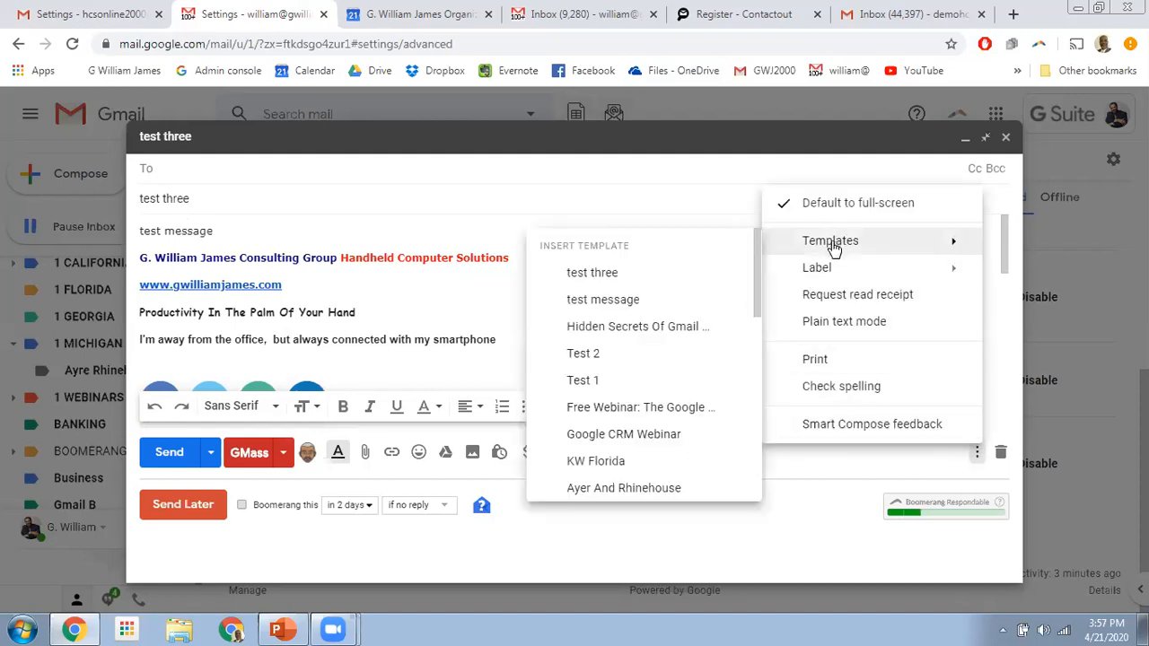
left_click(620, 325)
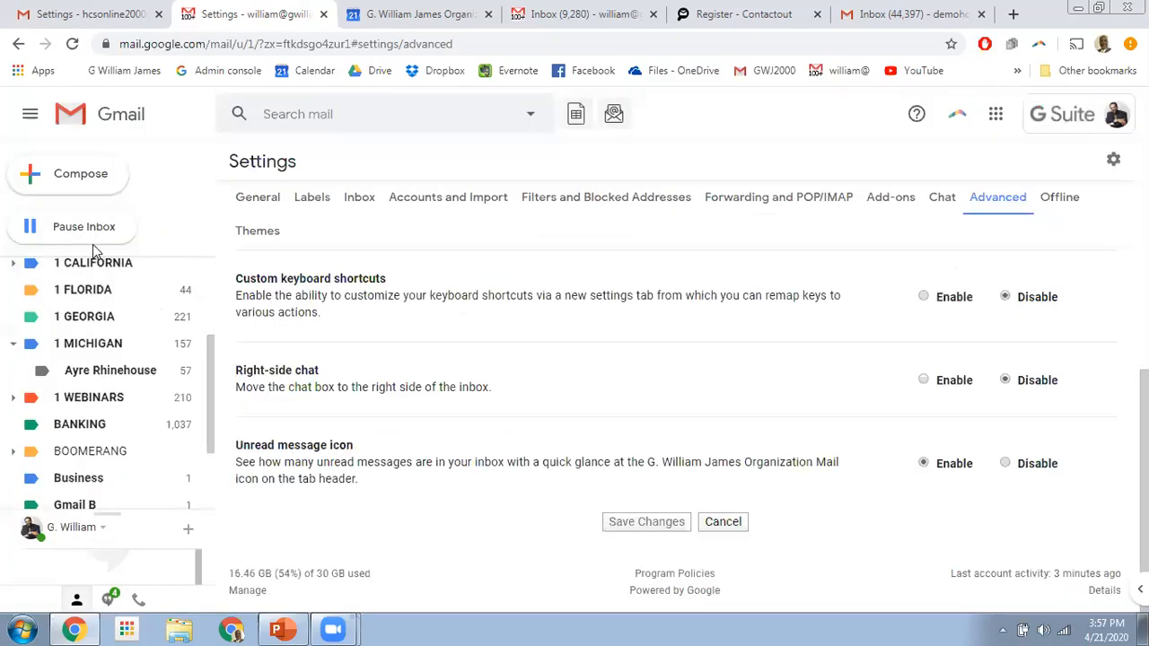
- Start a new message with C and insert the Hidden Secrets Of Gmail Webinar template
key("c")
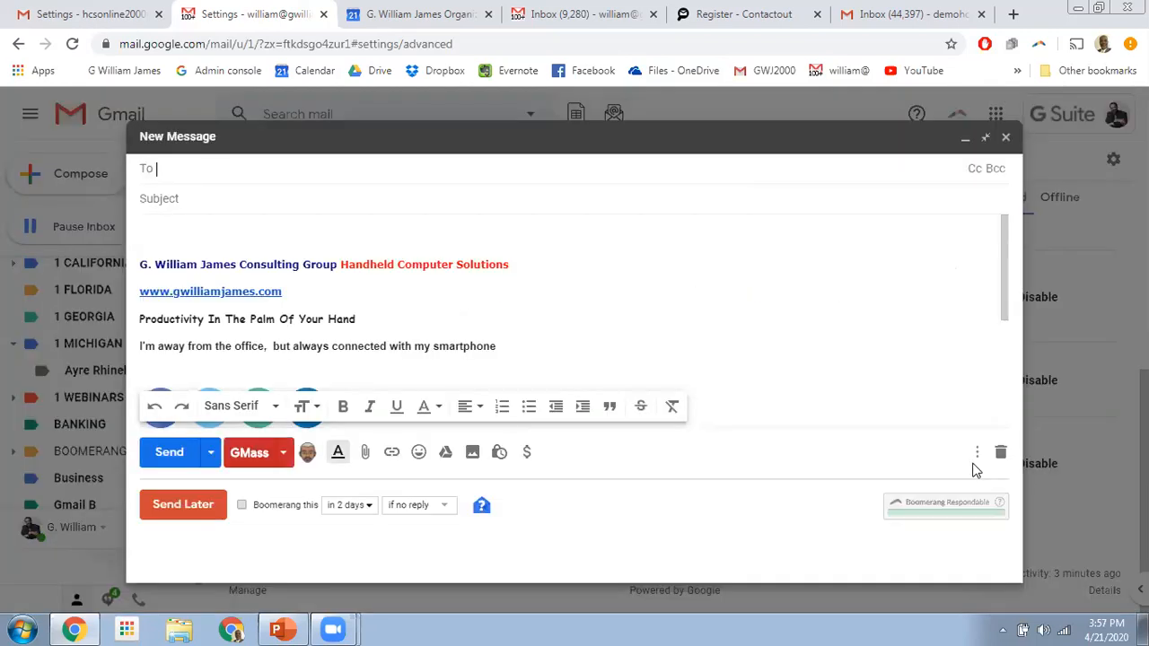
left_click(976, 451)
mouse_move(843, 241)
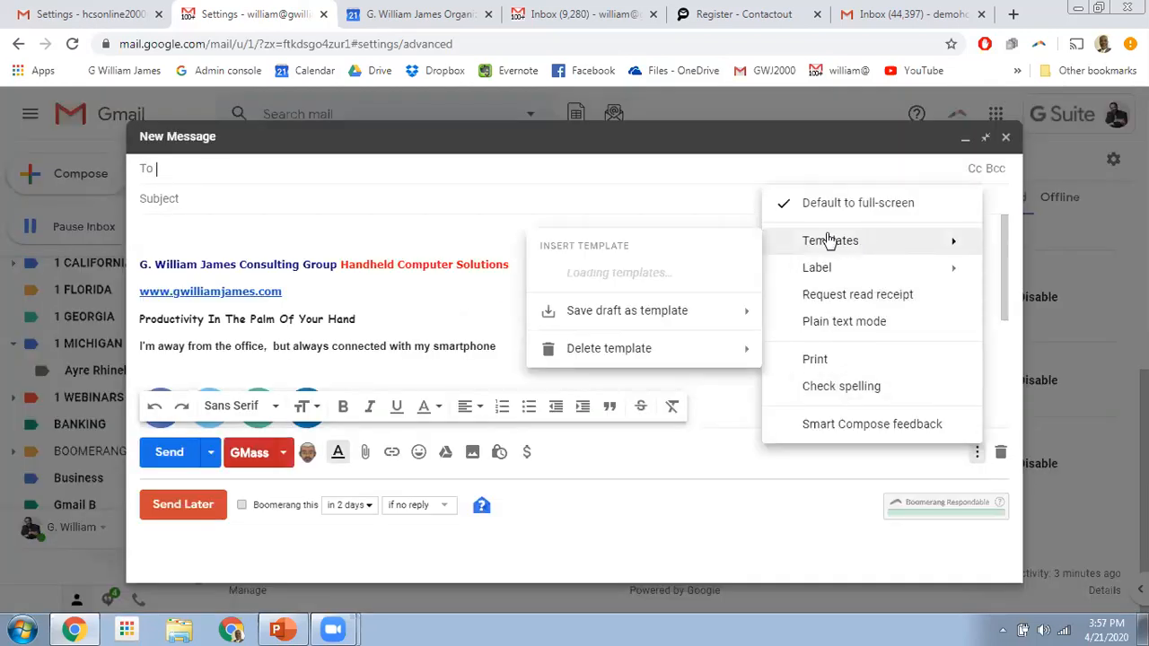
left_click(606, 331)
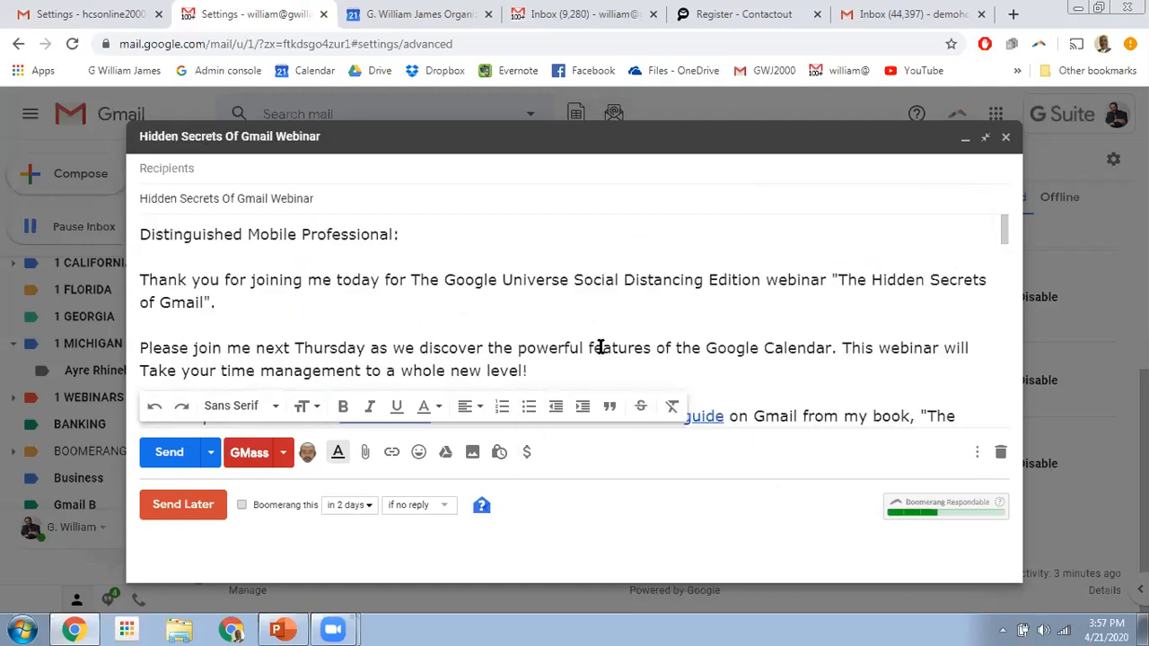
- Scroll through the webinar template body, then close the draft
scroll(569, 323, "down", 2)
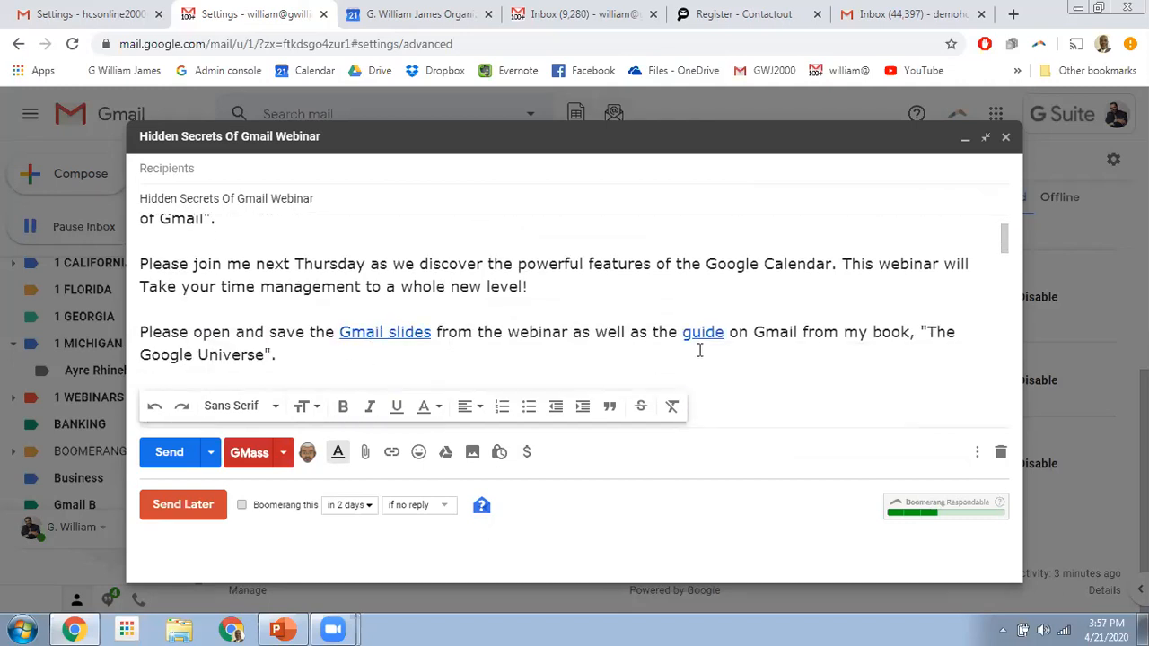
scroll(507, 316, "down", 3)
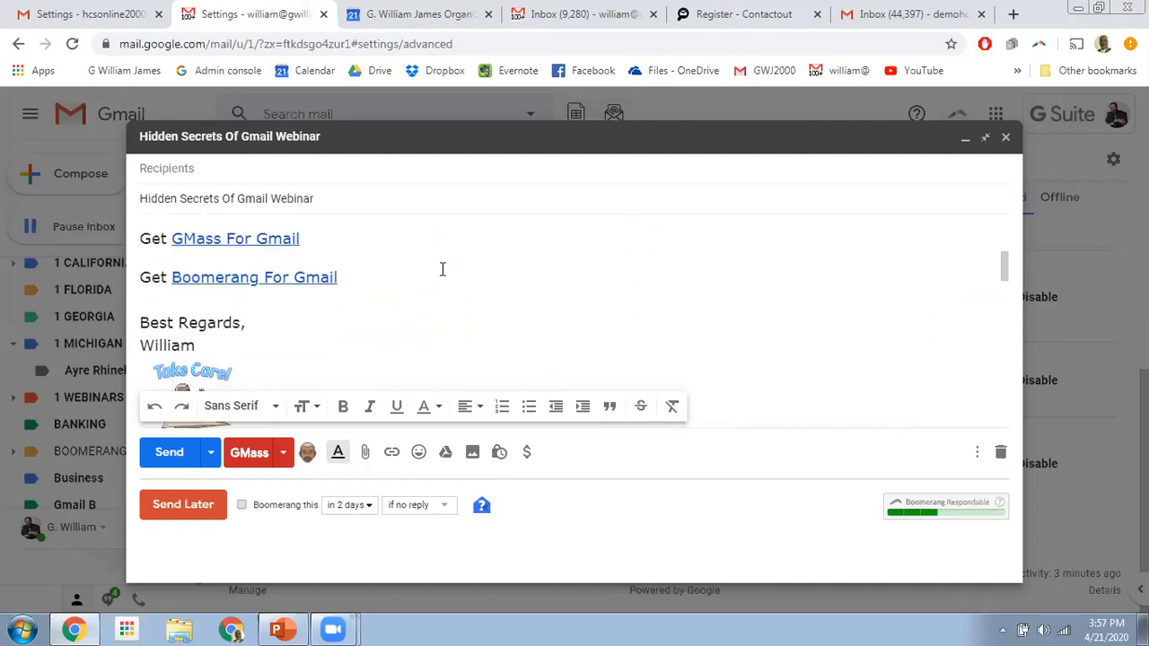
scroll(462, 306, "up", 2)
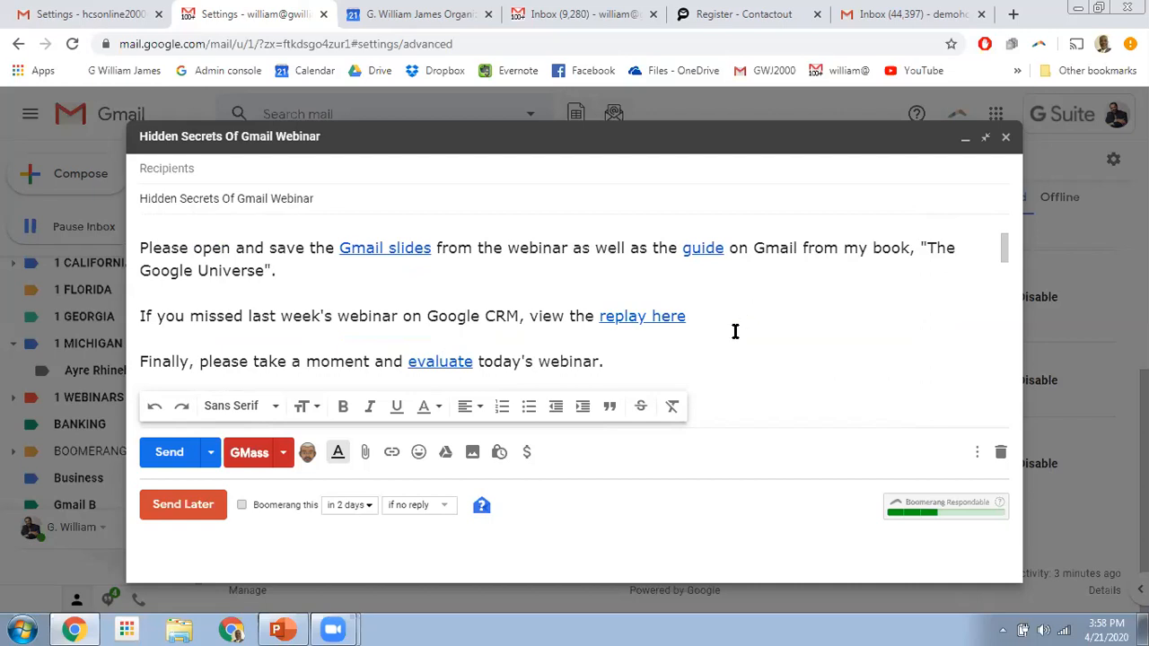
scroll(734, 331, "down", 3)
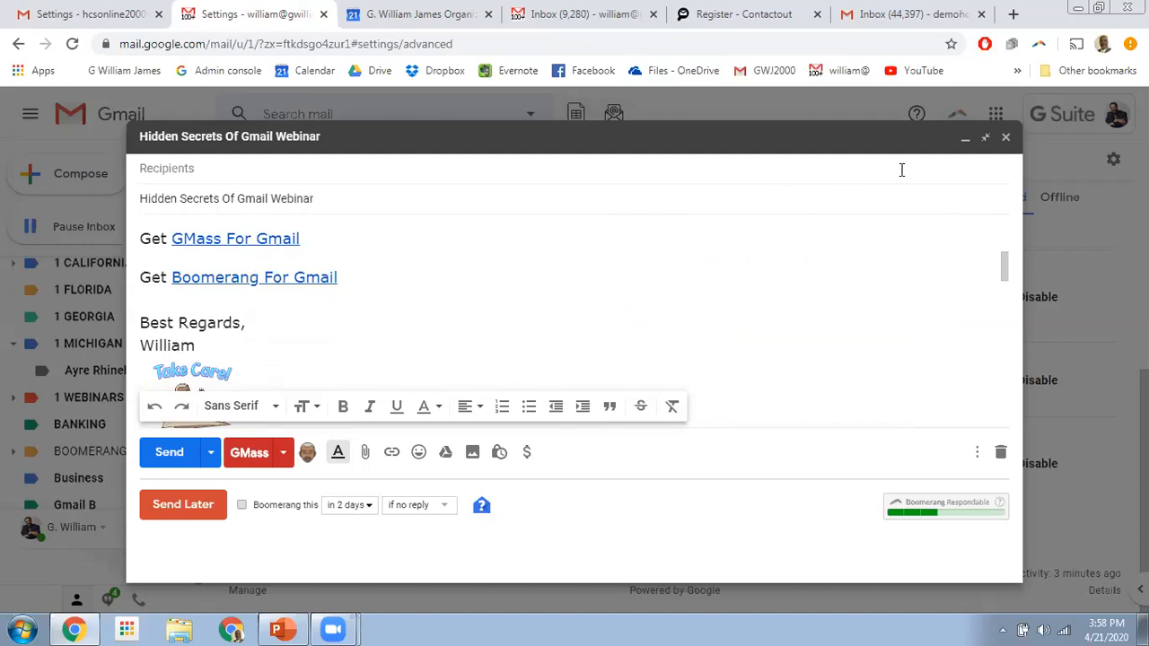
left_click(1005, 138)
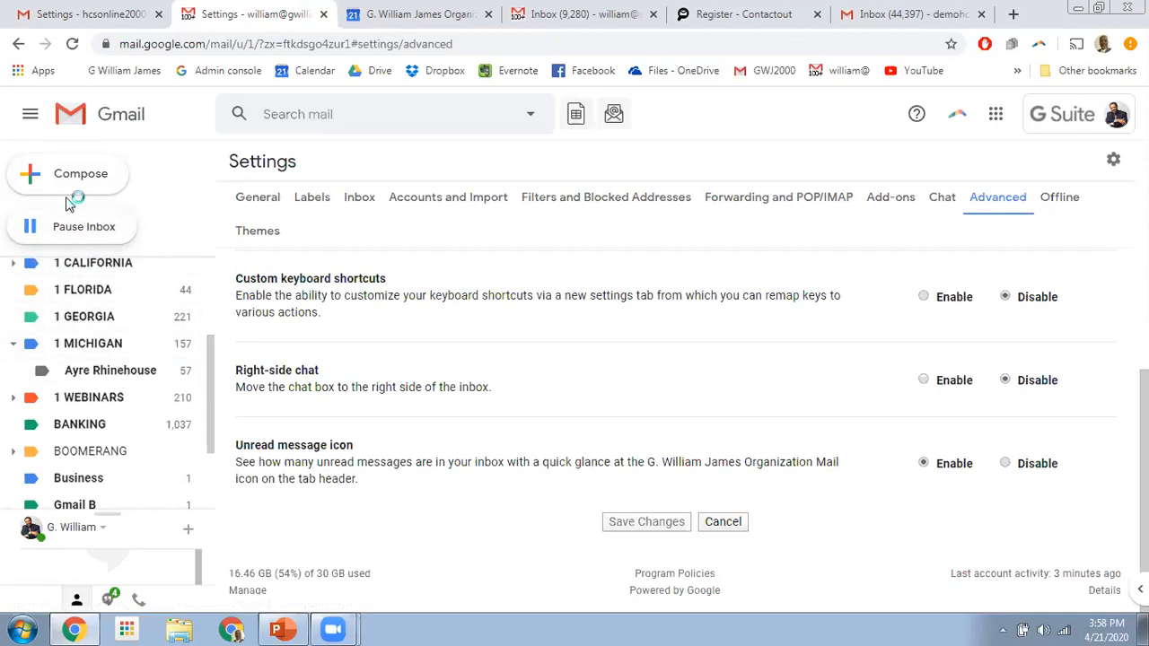
- Start a new message from the 'test three' template and bring up its Send Later scheduling options
left_click(75, 175)
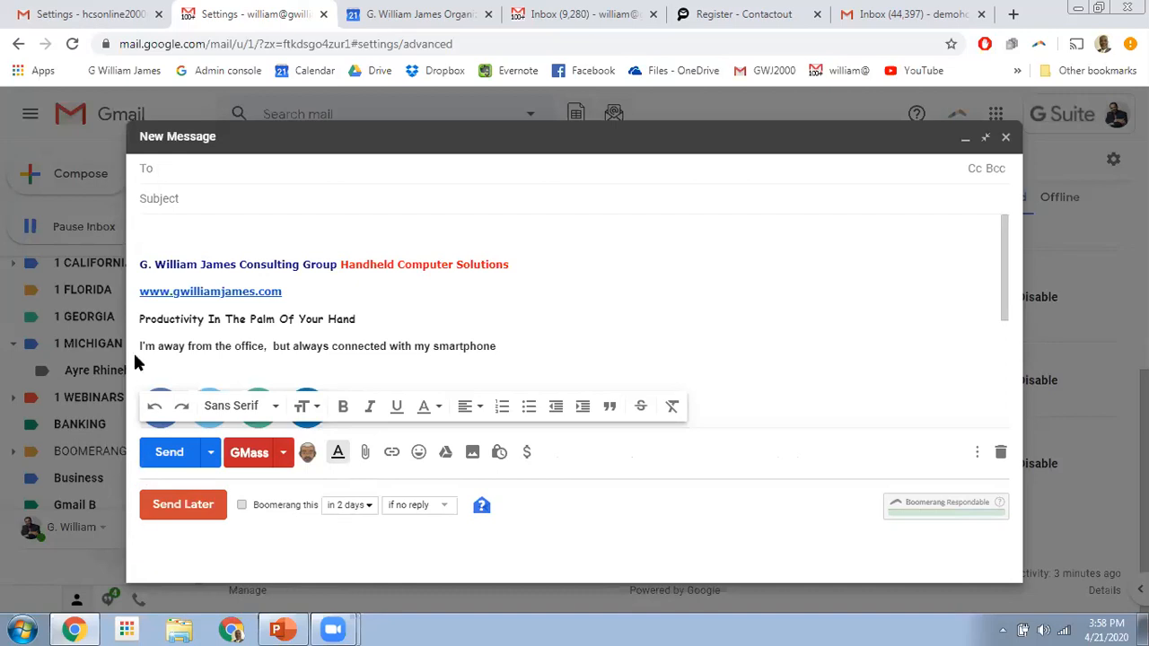
left_click(164, 237)
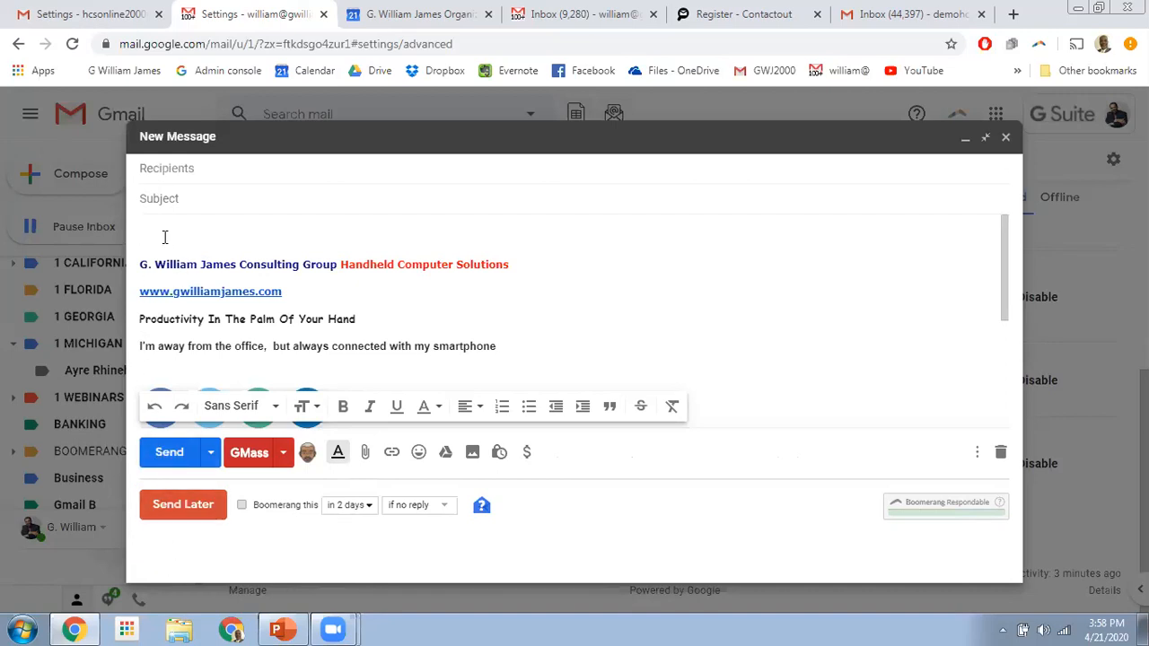
left_click(976, 453)
mouse_move(876, 238)
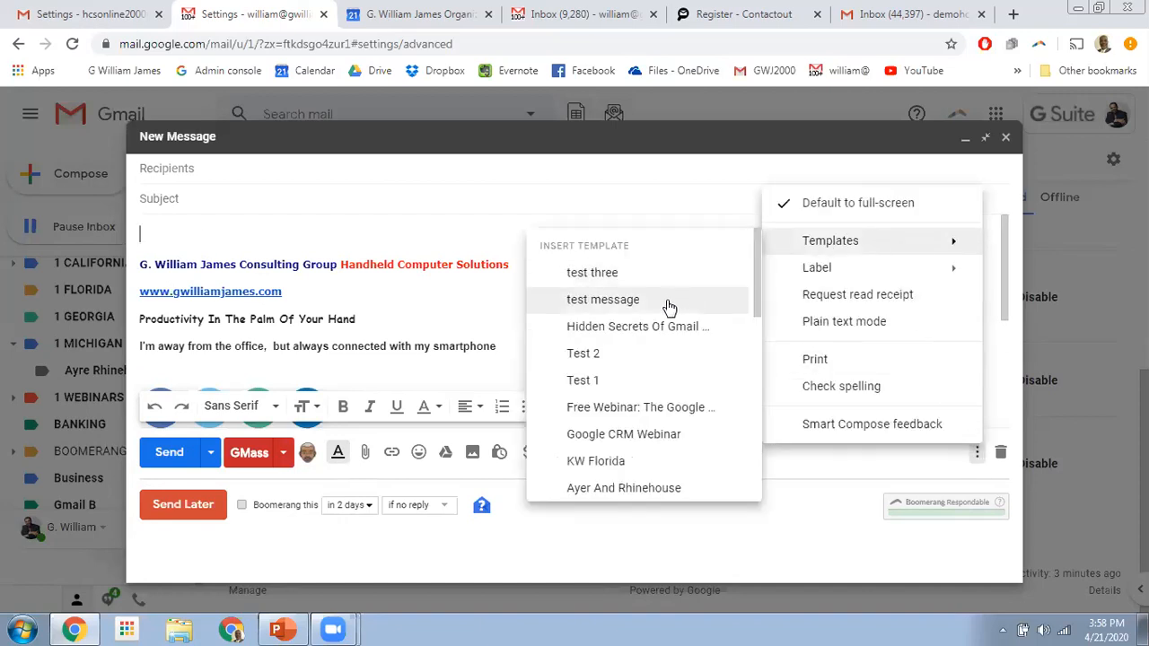
left_click(596, 274)
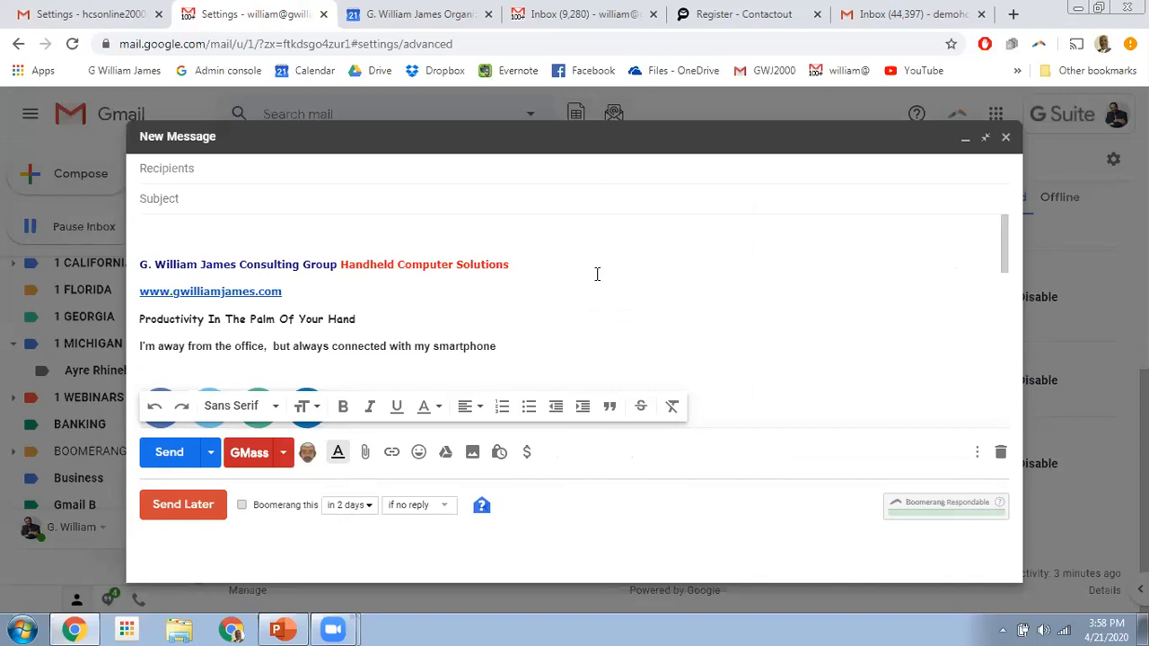
left_click(166, 512)
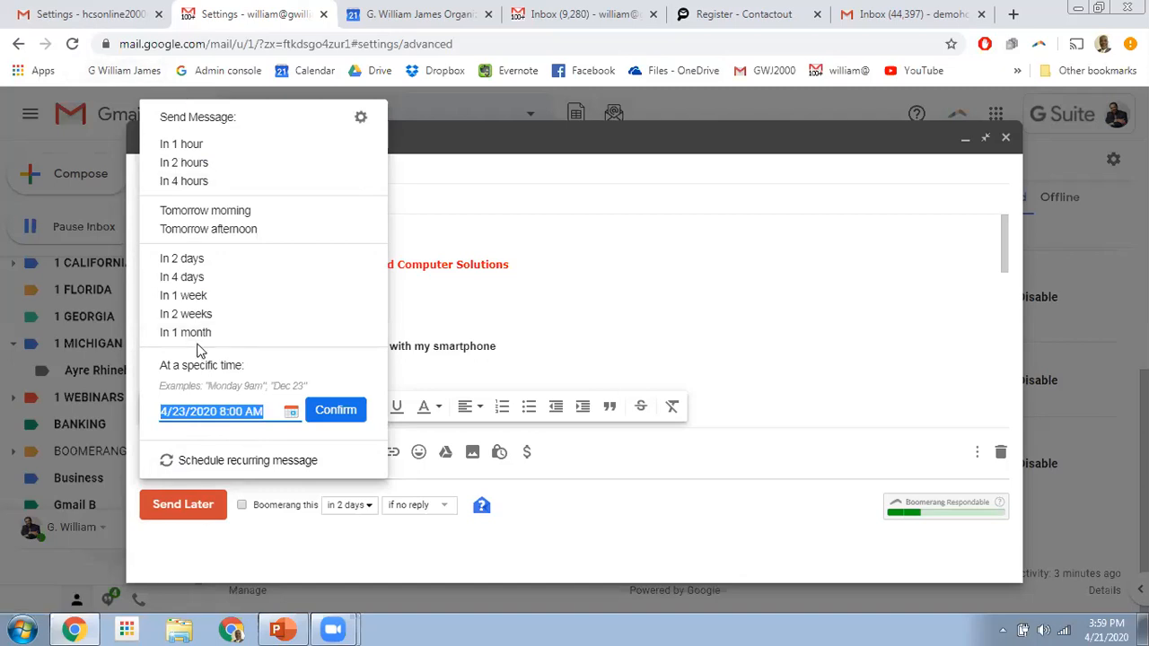
- Dismiss the send-later choices, turn on Boomerang for the message, and close its login confirmation window
left_click(316, 561)
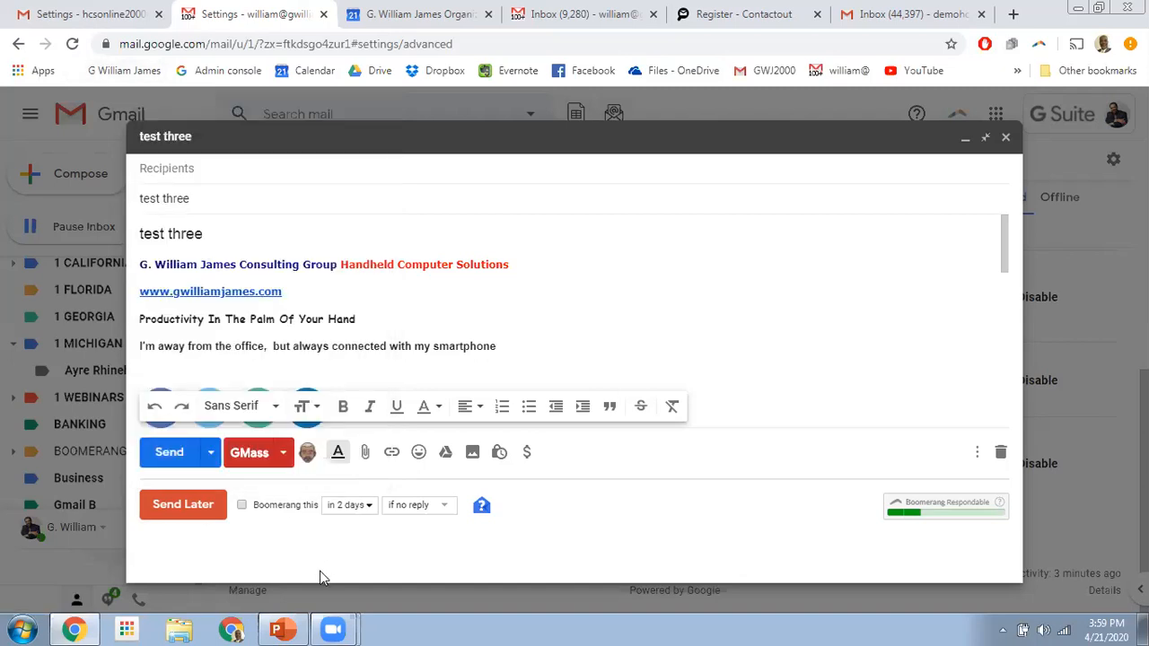
left_click(241, 508)
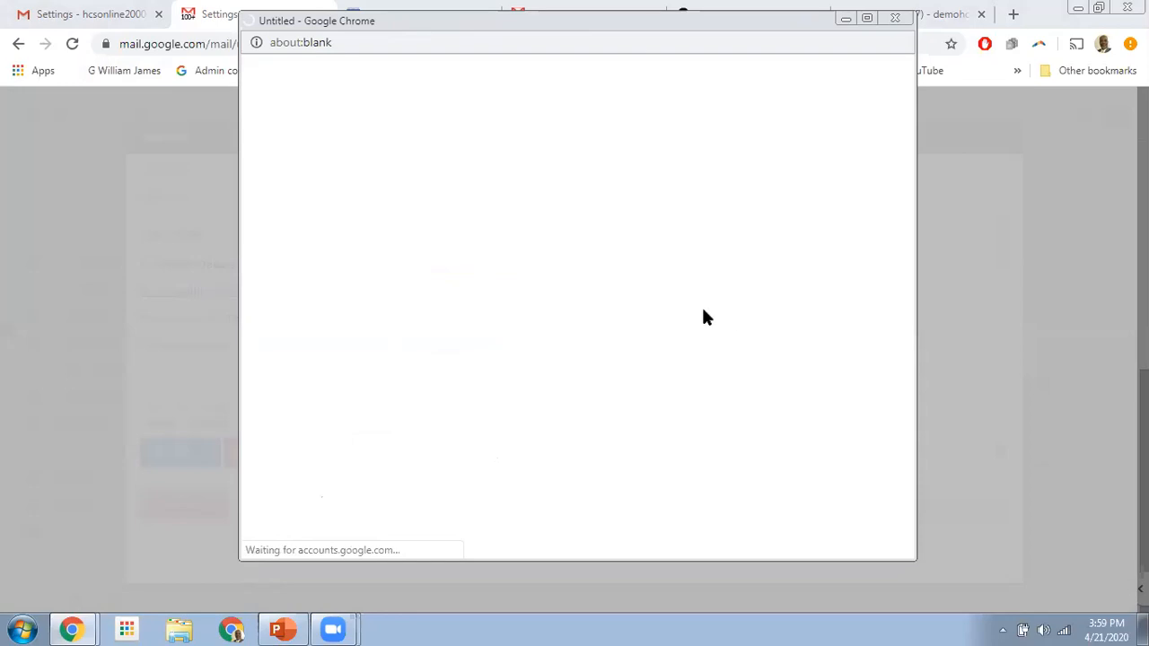
left_click(893, 18)
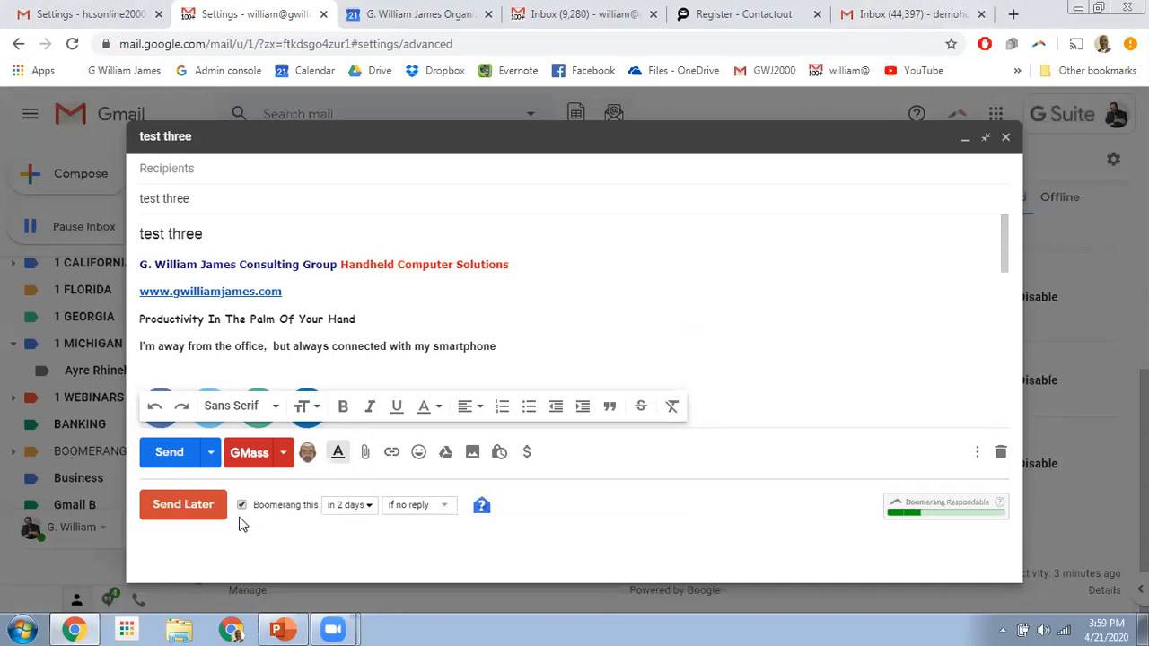
- Set Boomerang to bring the message back in 2 days if no reply, skipping the subscription-only note
left_click(370, 505)
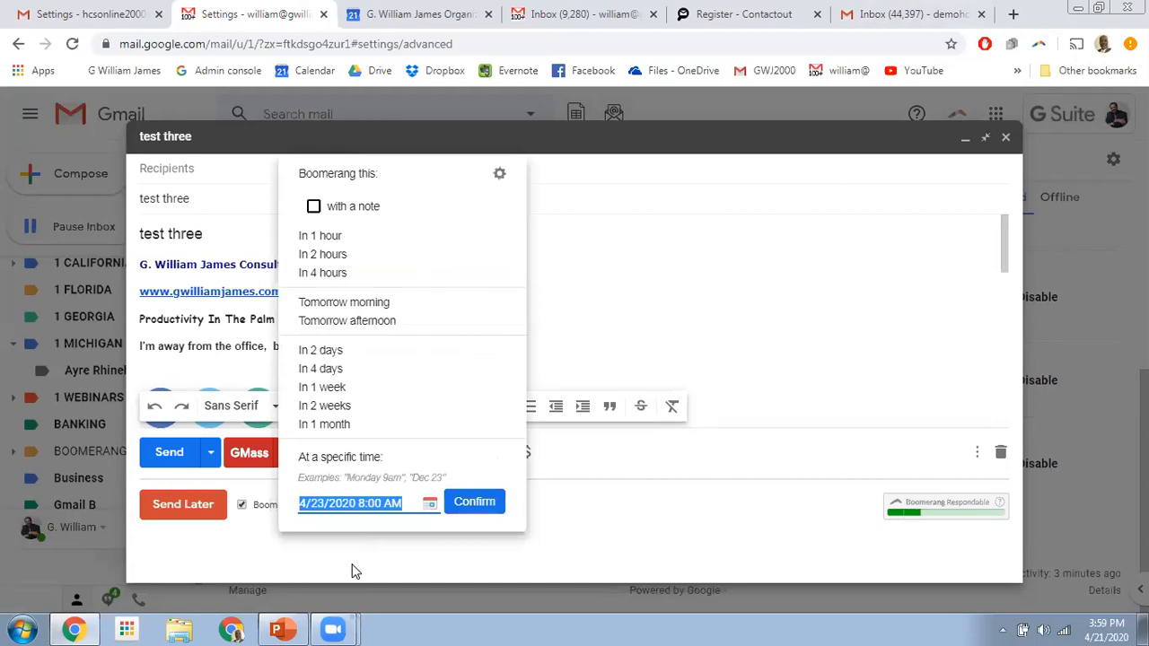
left_click(314, 209)
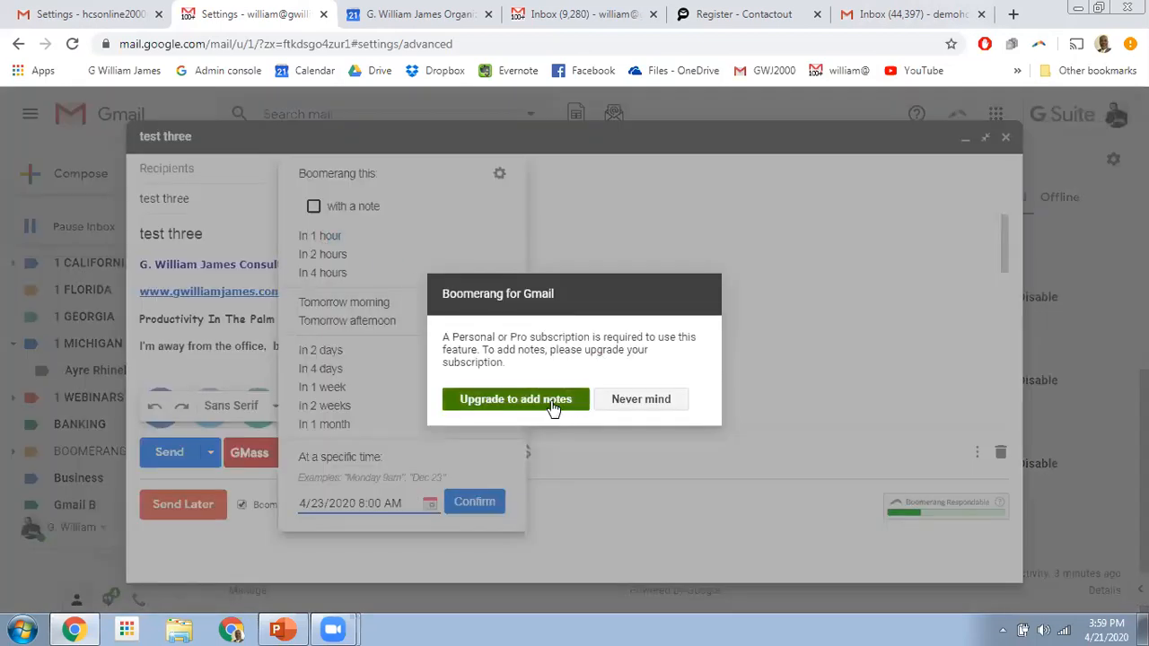
left_click(641, 400)
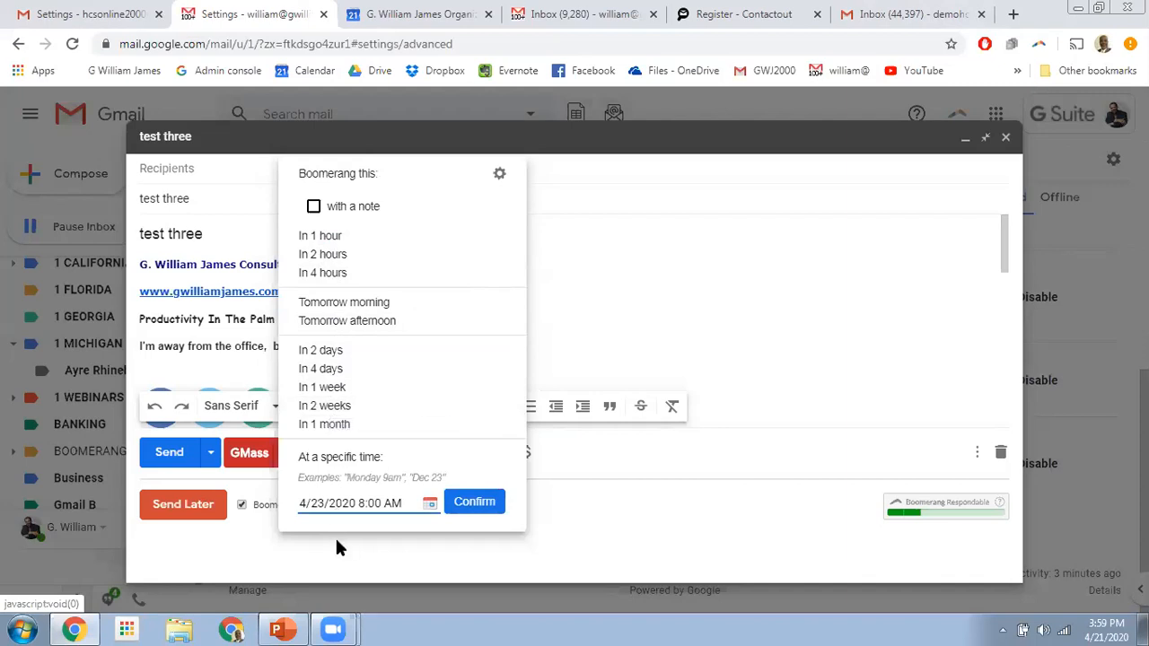
left_click(329, 559)
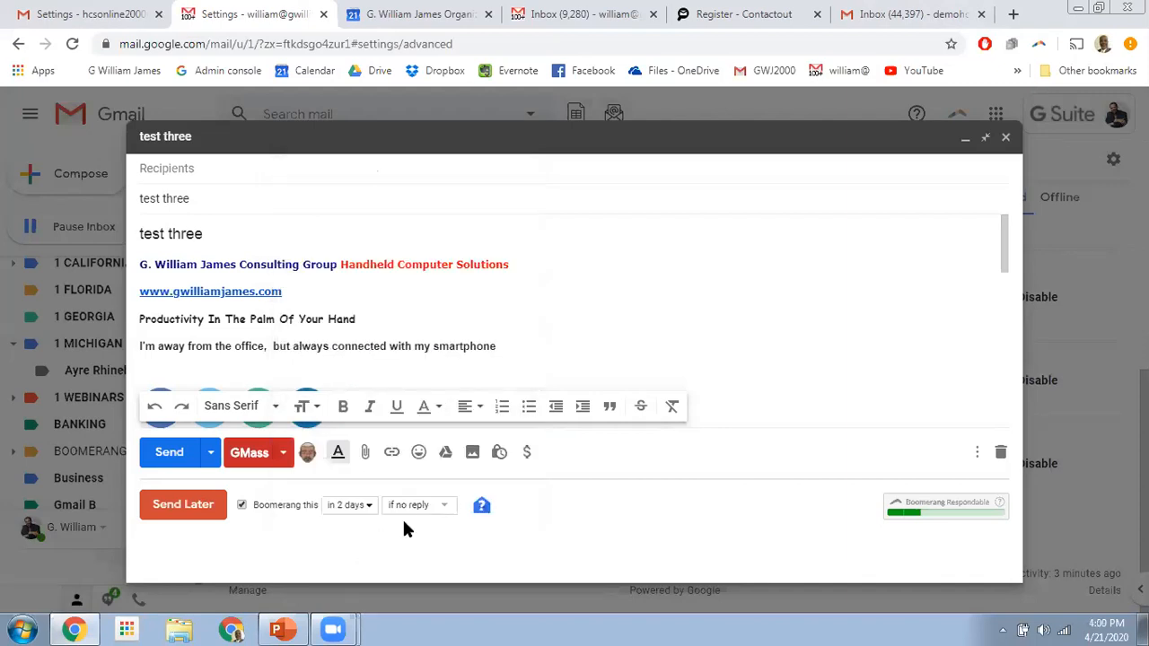
left_click(439, 505)
left_click(341, 564)
left_click(598, 144)
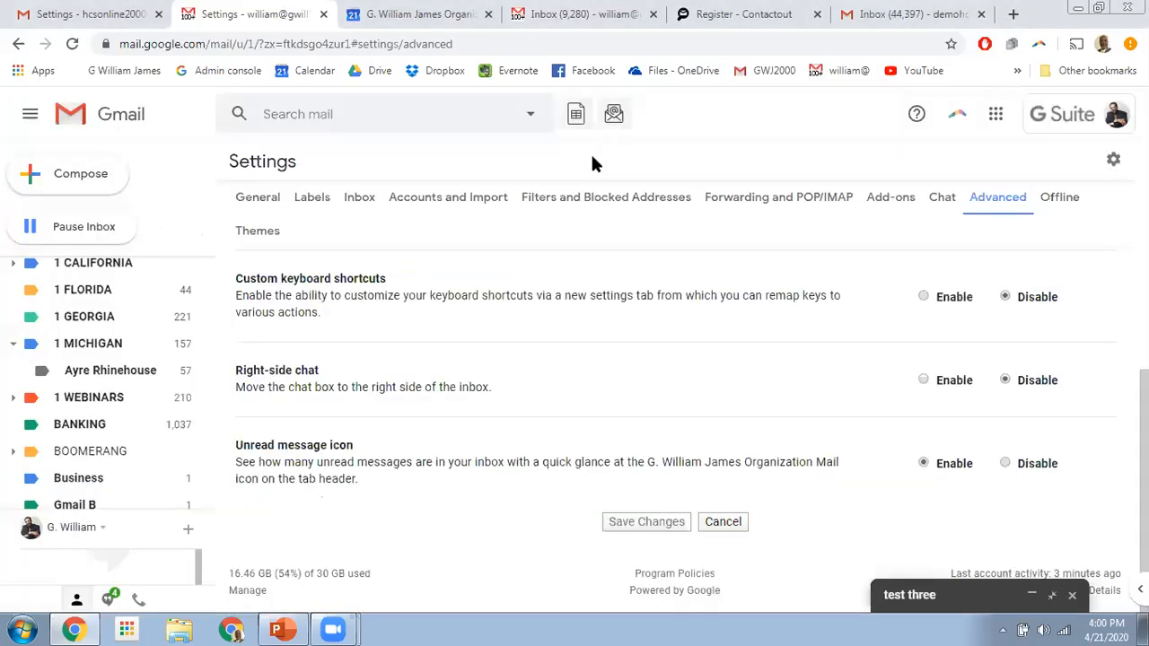
left_click(1037, 599)
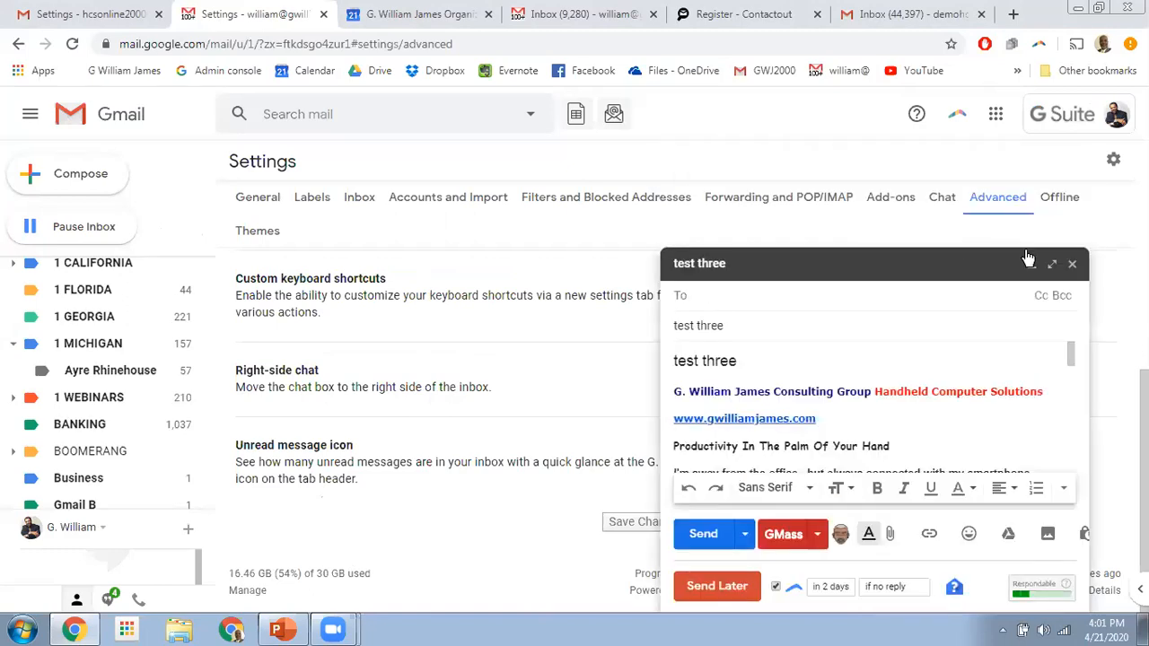
left_click(1052, 263)
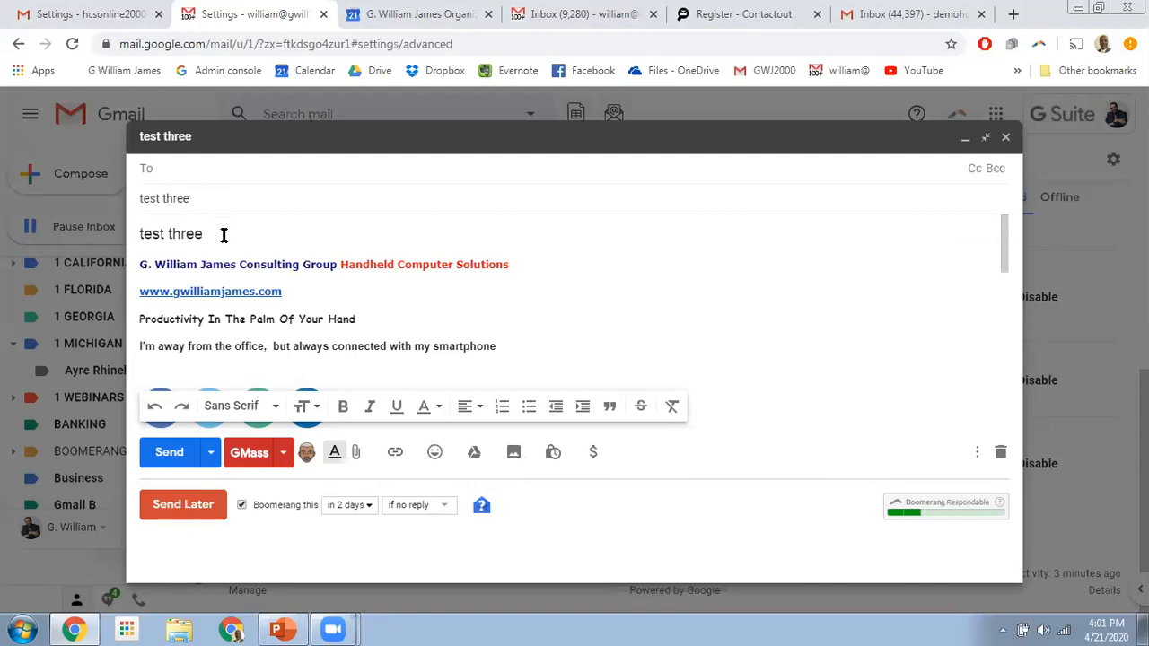
- Add a 'Dear <friend>' greeting line plus a blank line above the test three text
left_click_drag(218, 235, 133, 233)
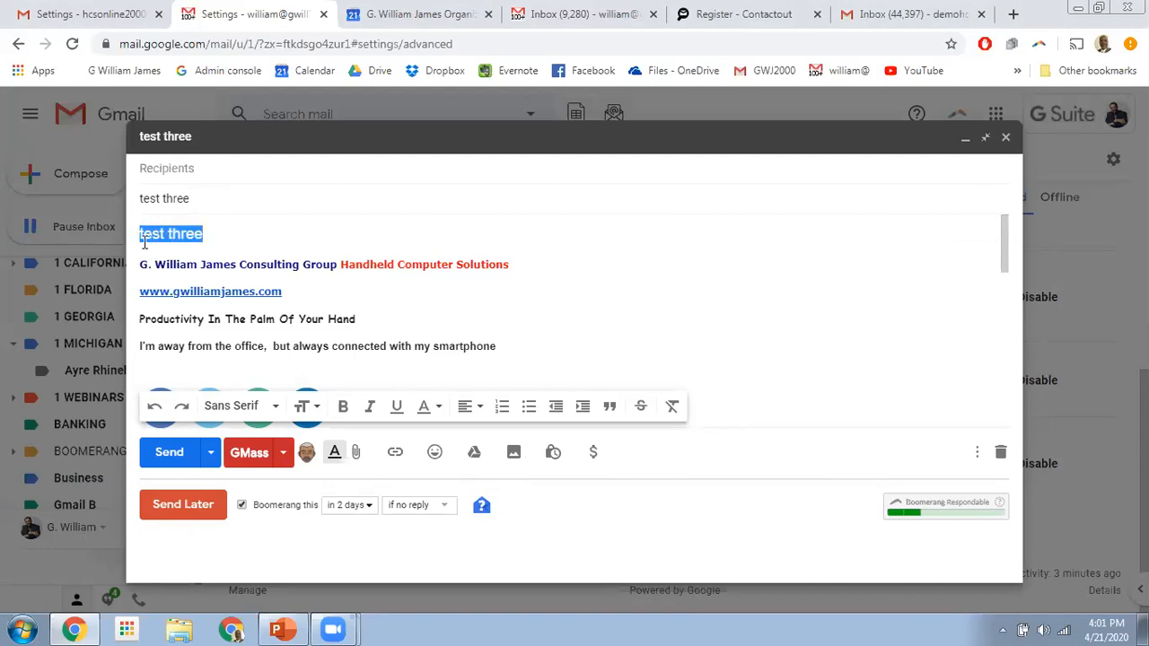
left_click(209, 235)
key("Home")
type("Dear <")
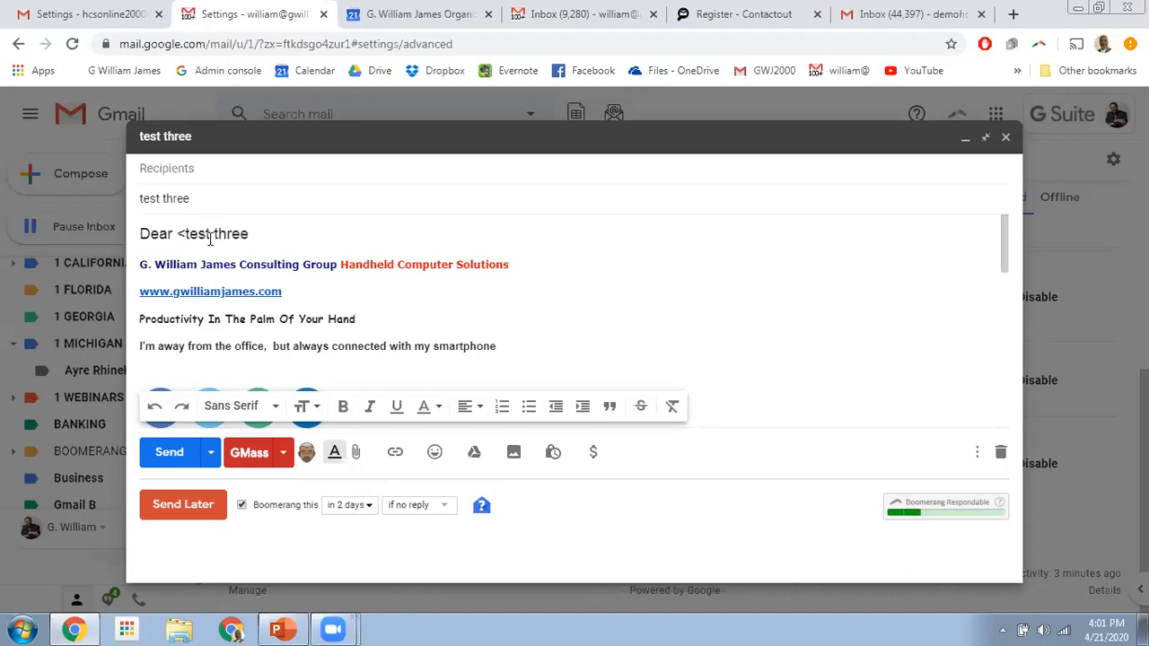
type("friend")
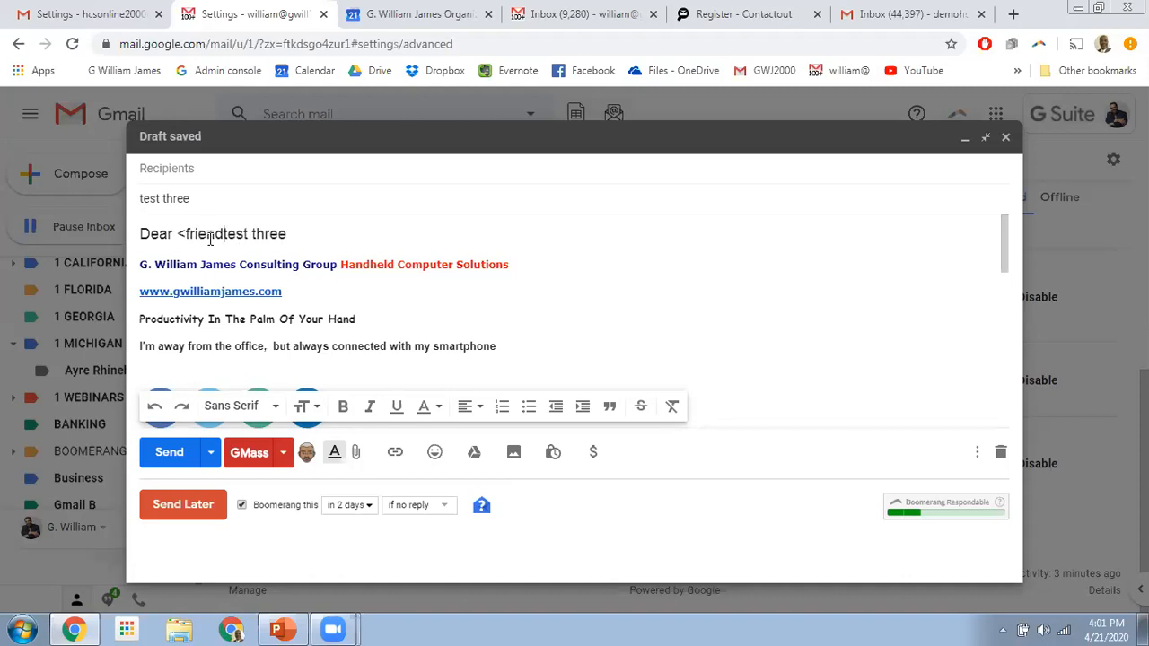
type(">")
key("Return")
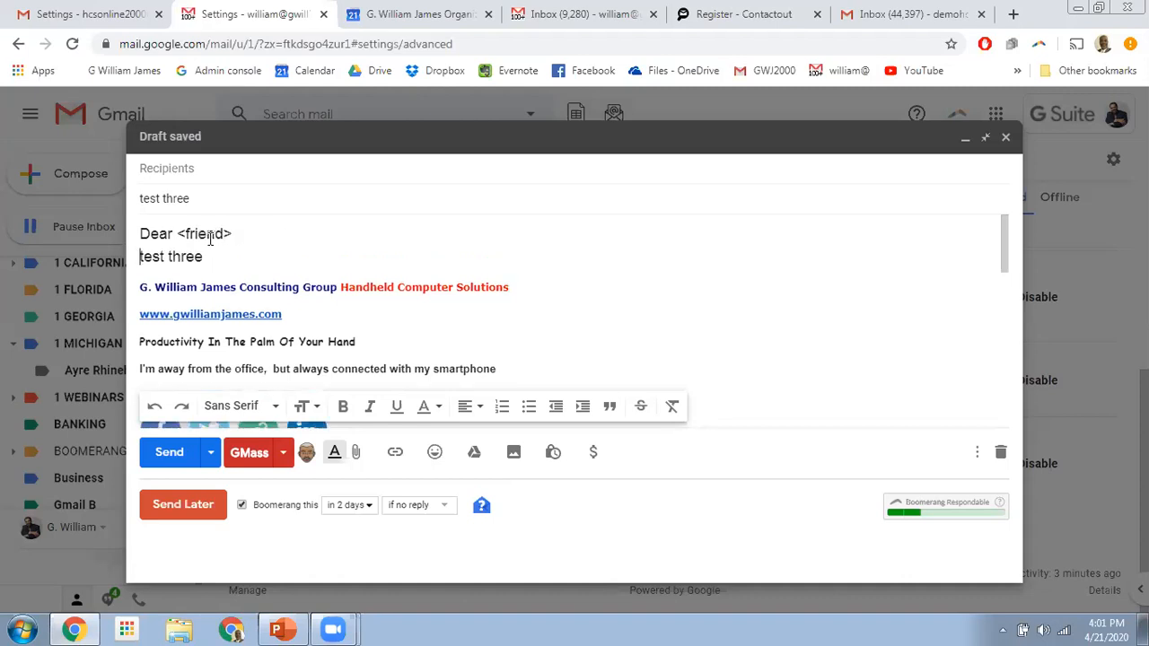
key("Return")
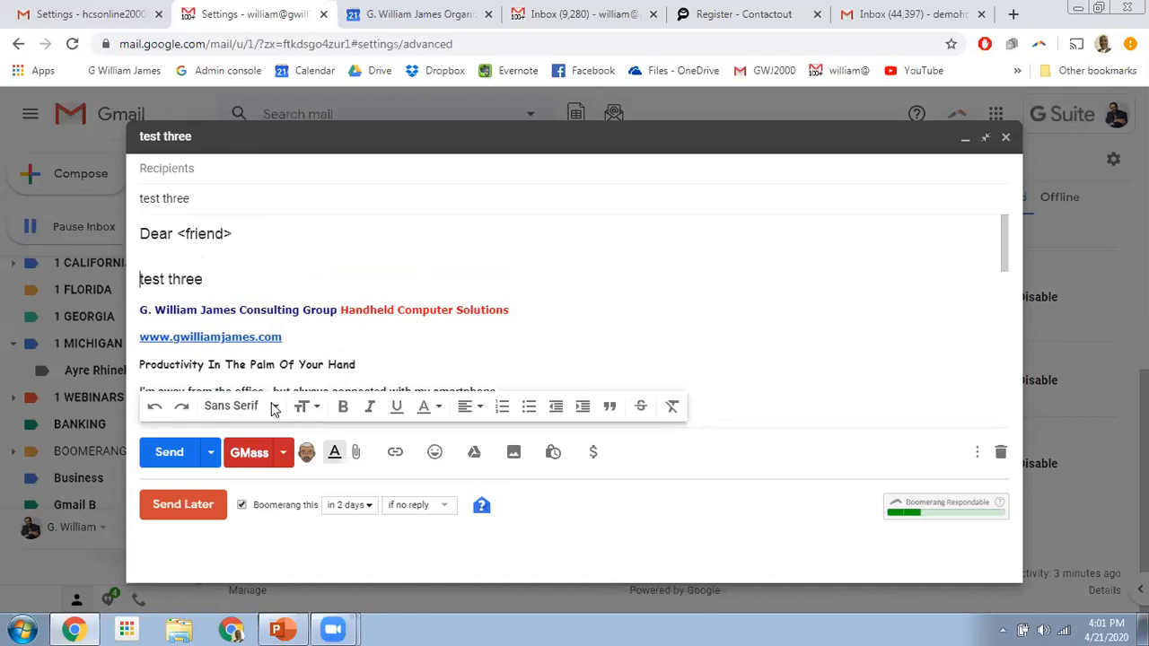
left_click(283, 453)
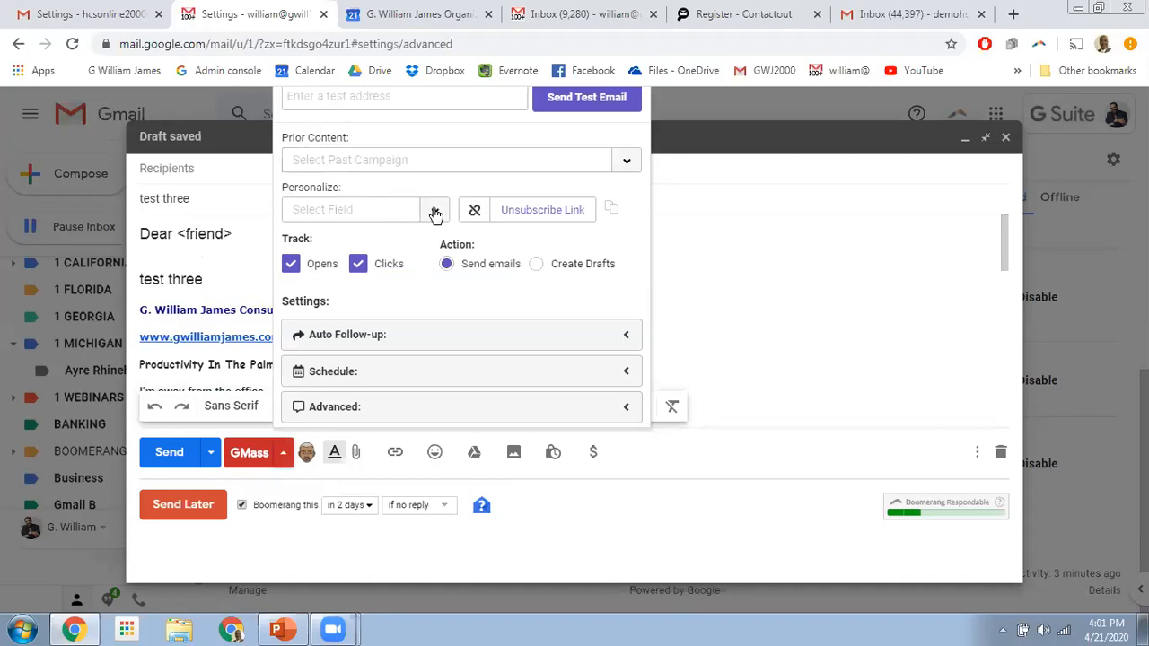
left_click(433, 211)
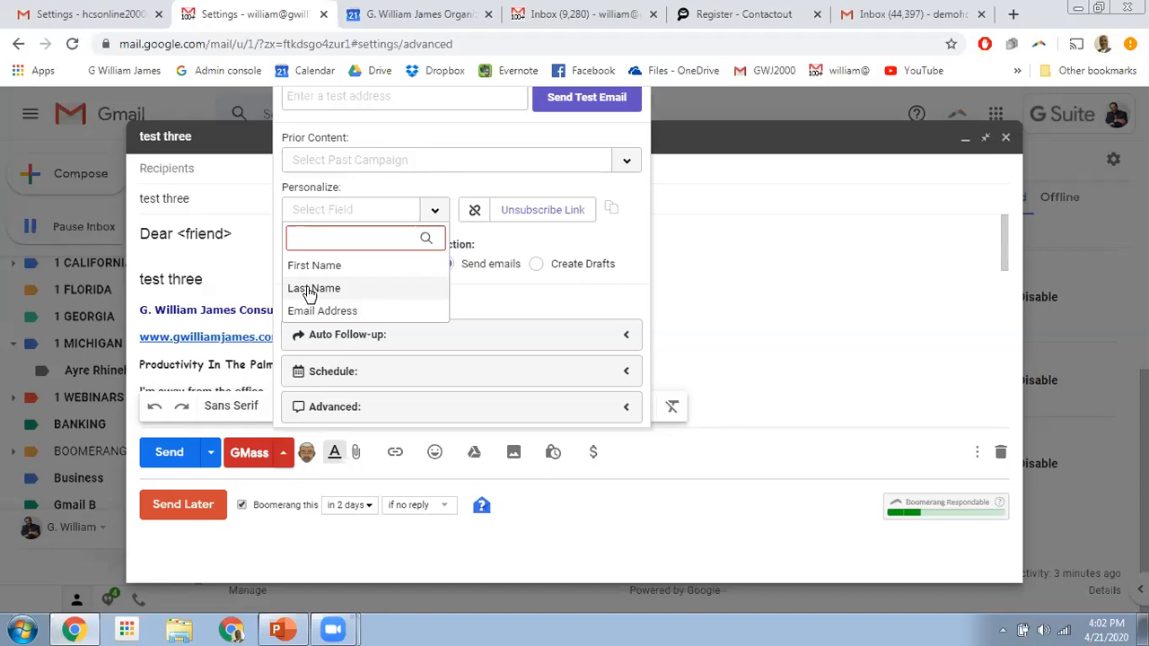
left_click(404, 163)
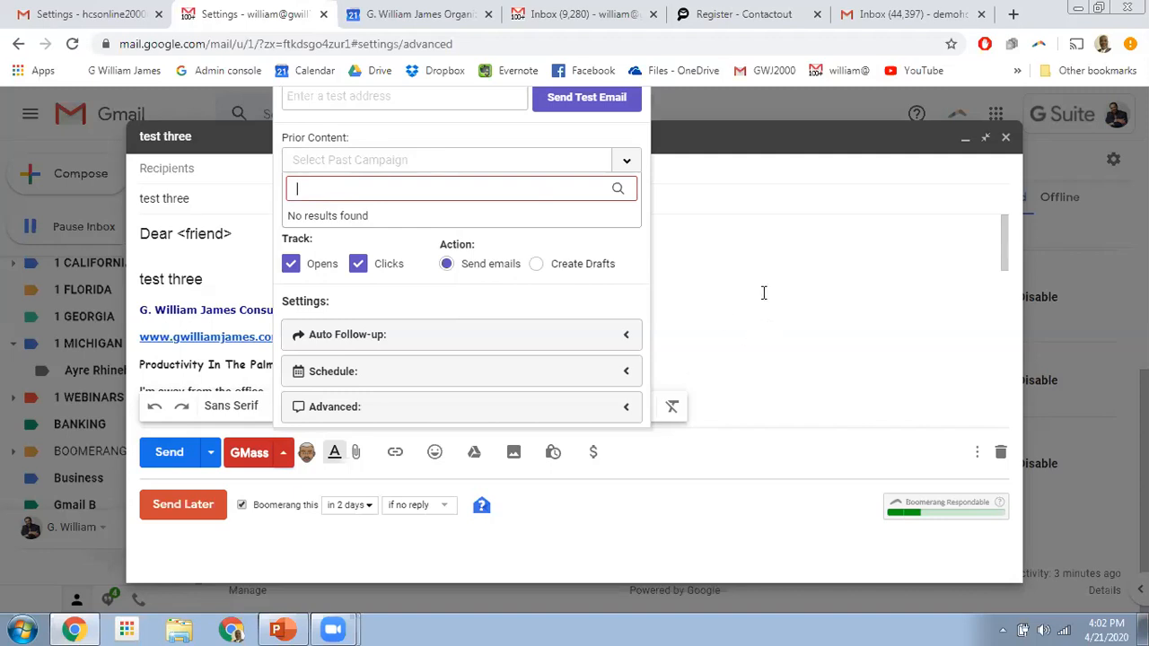
left_click(807, 285)
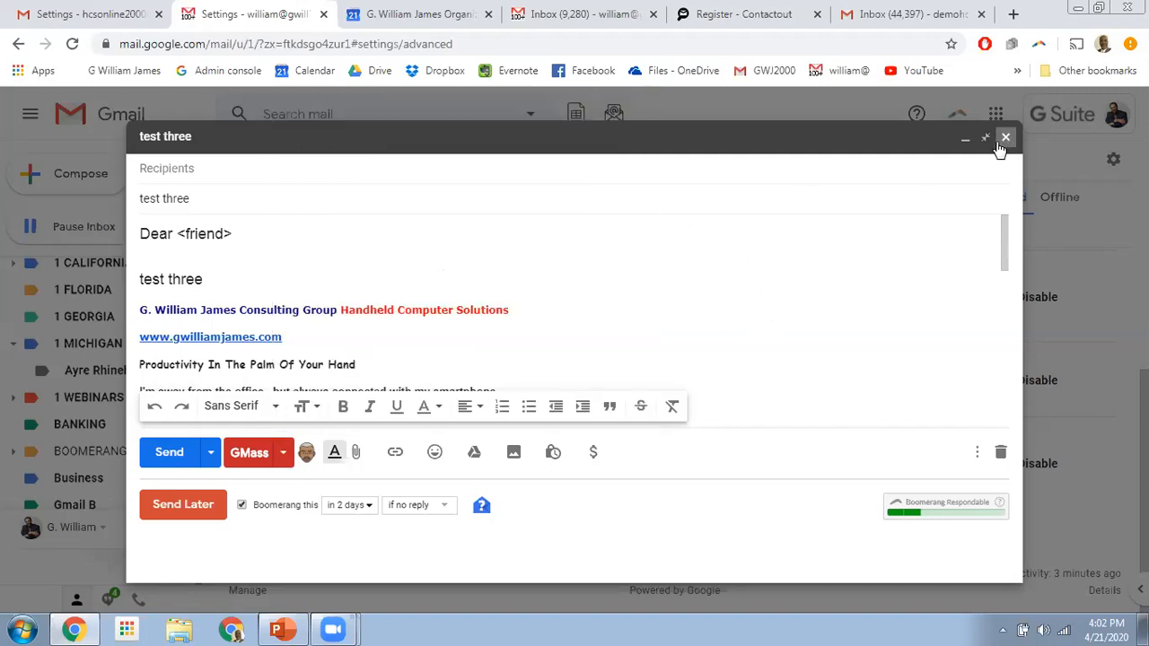
left_click(965, 141)
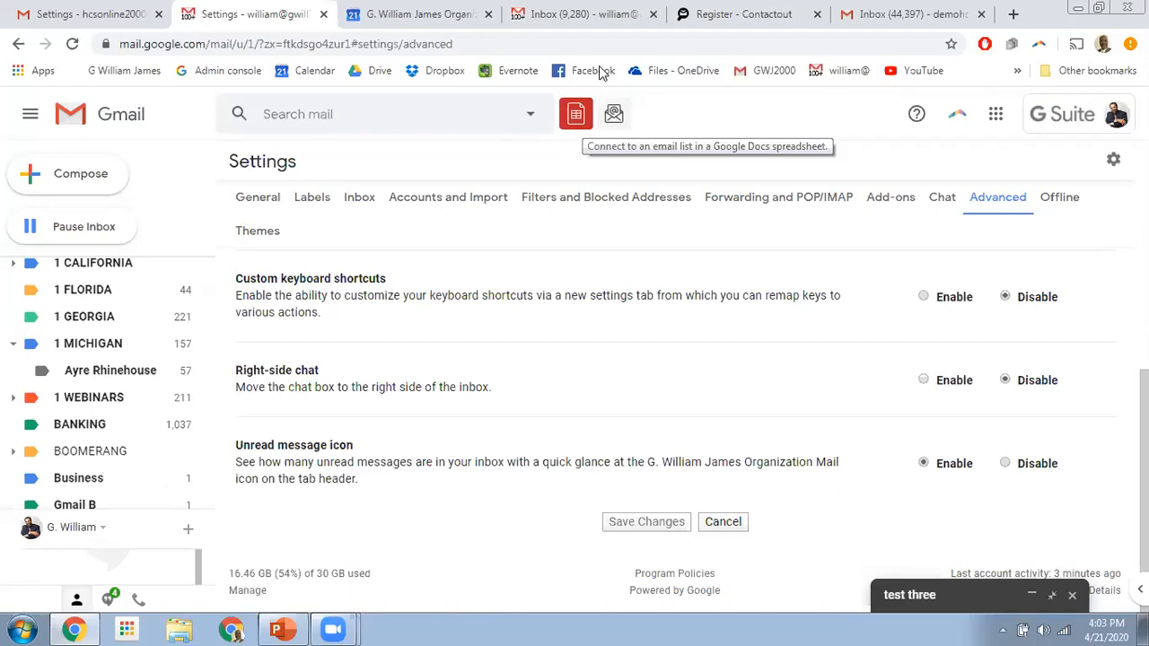
left_click(1057, 596)
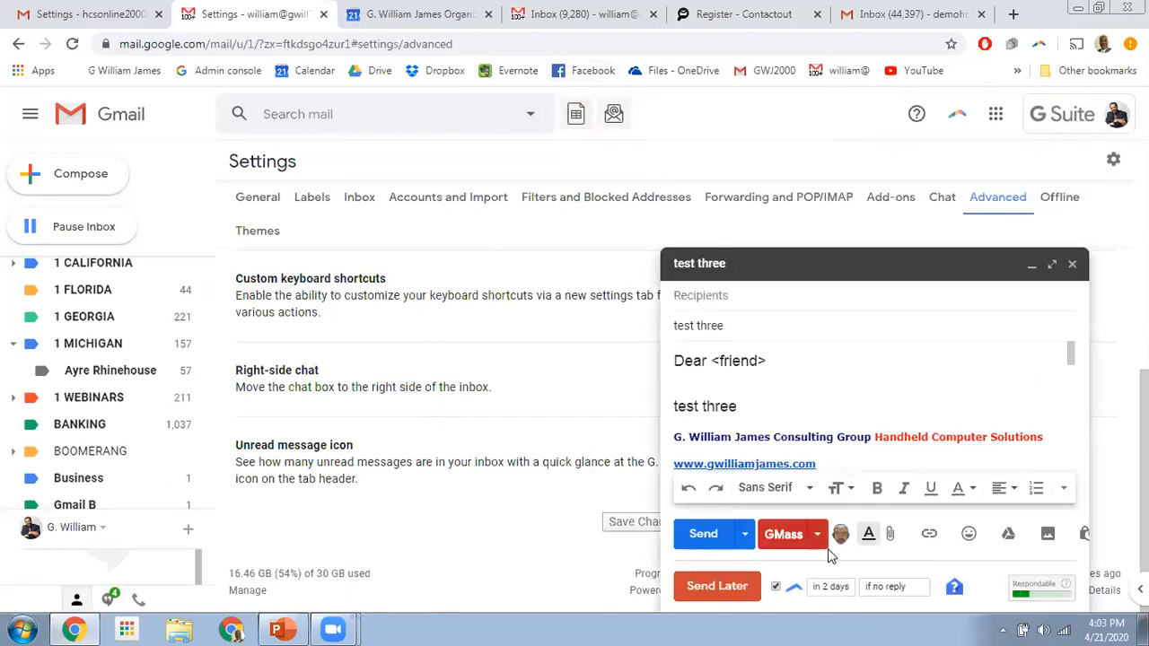
- Expand the draft, view the GMass personalization fields without choosing one, then close the test three draft
left_click(1052, 266)
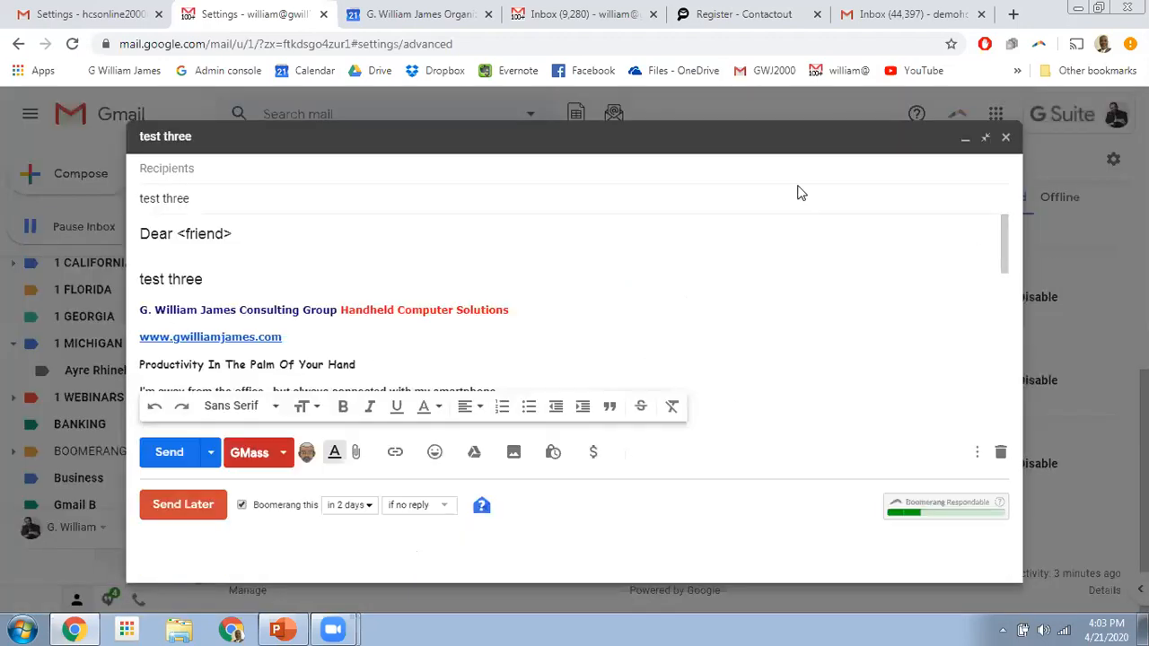
left_click(210, 173)
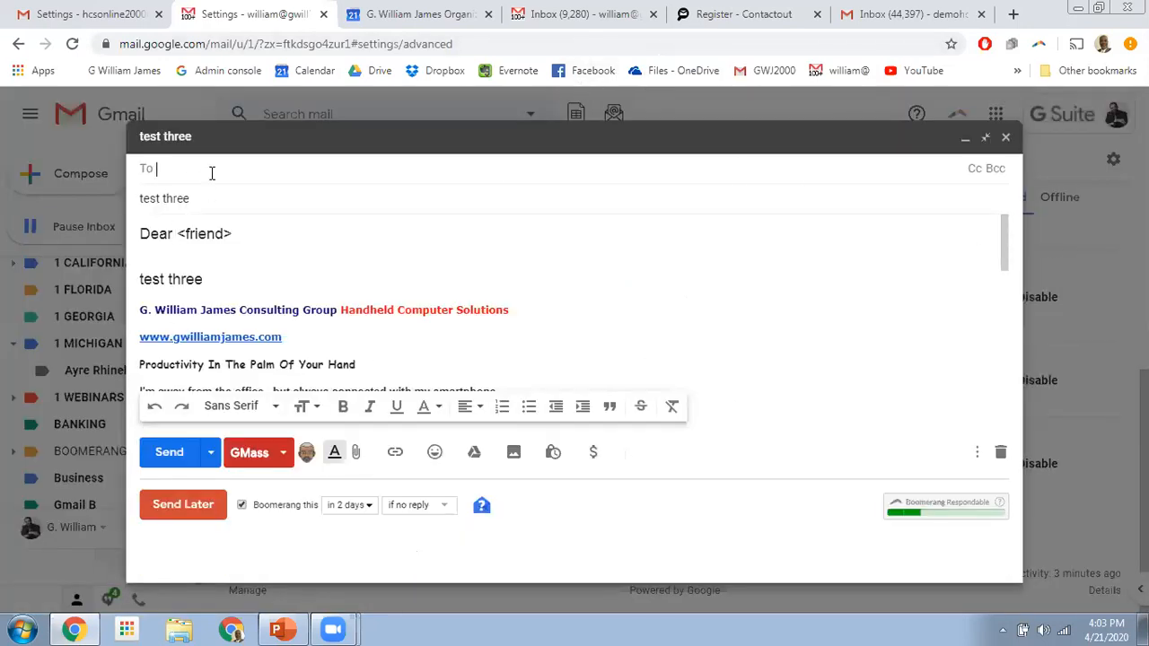
left_click(283, 454)
left_click(427, 210)
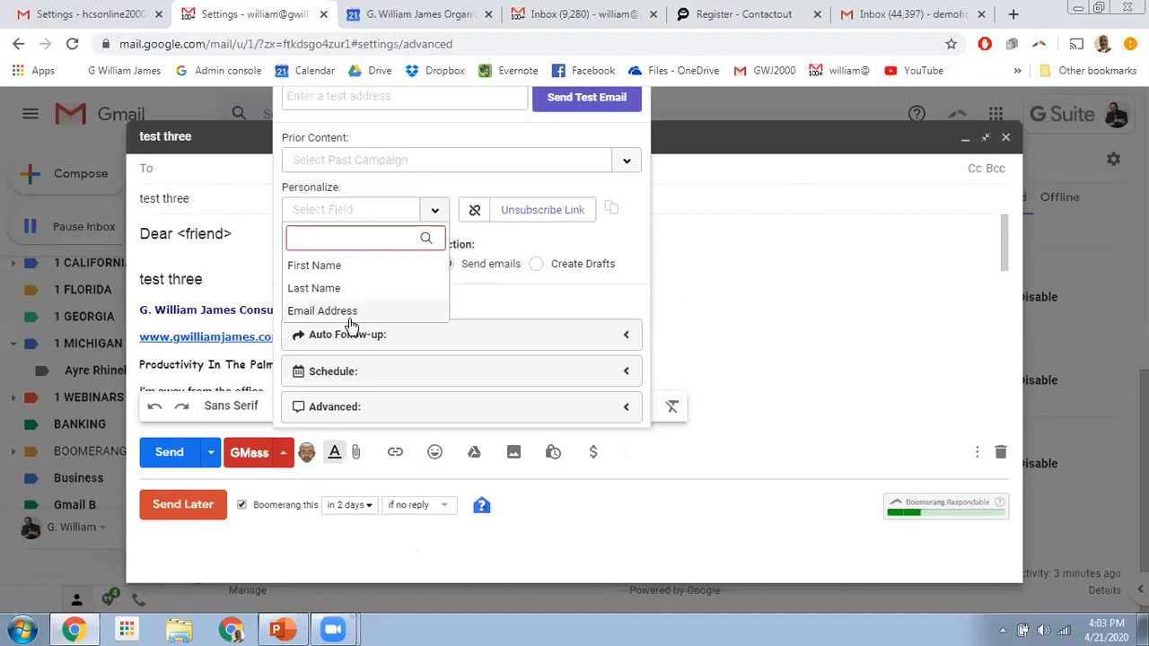
left_click(847, 325)
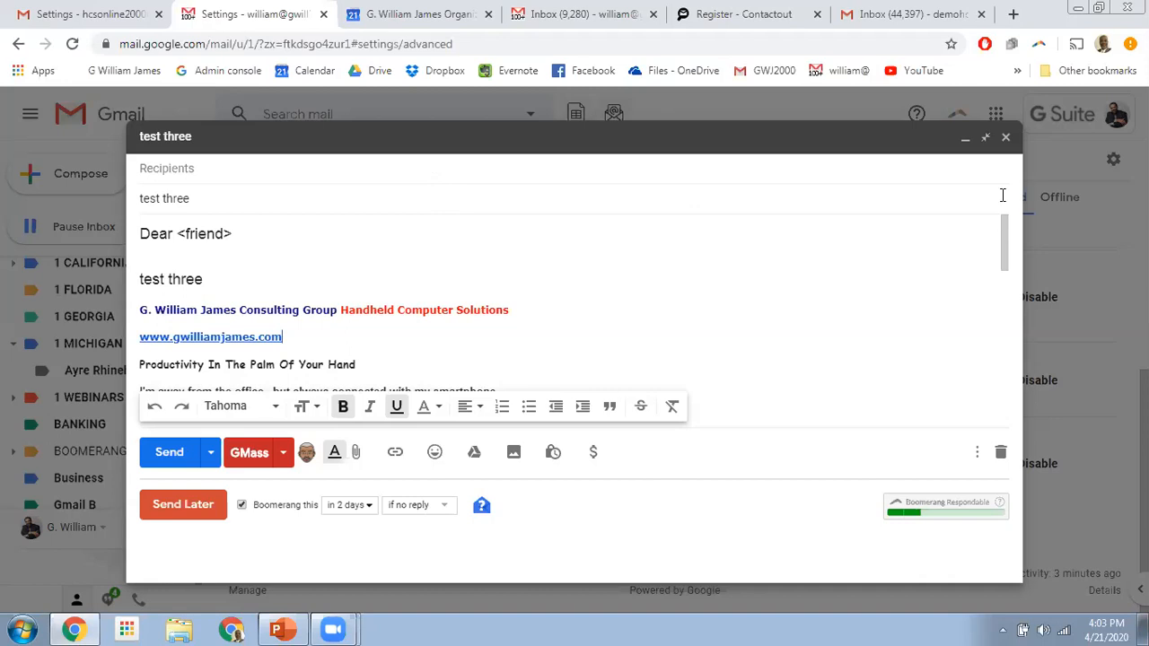
left_click(1005, 139)
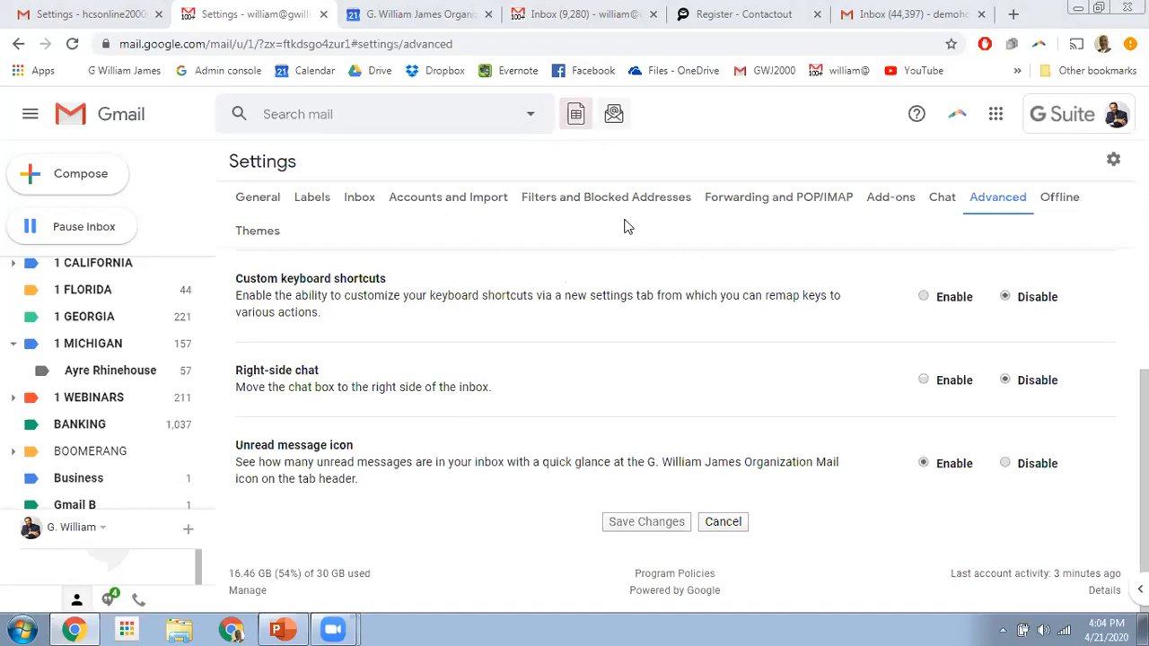
mouse_move(296, 628)
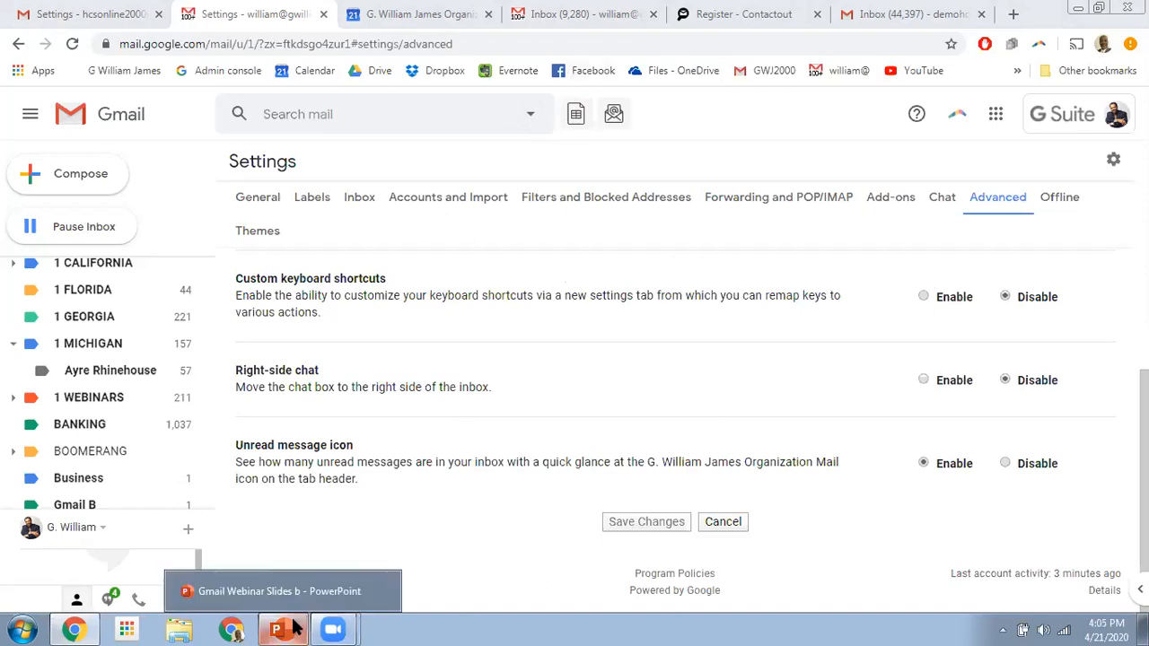